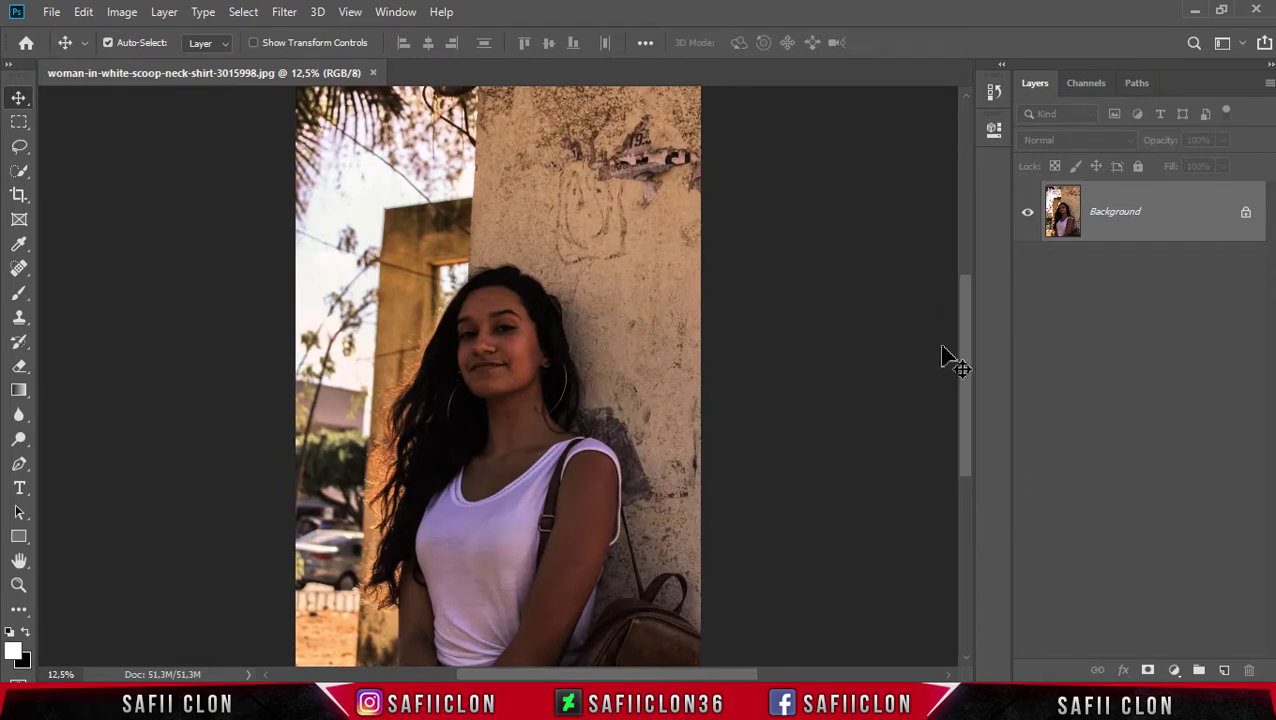
Unlock the Background layer and duplicate it within the same document
click(1245, 218)
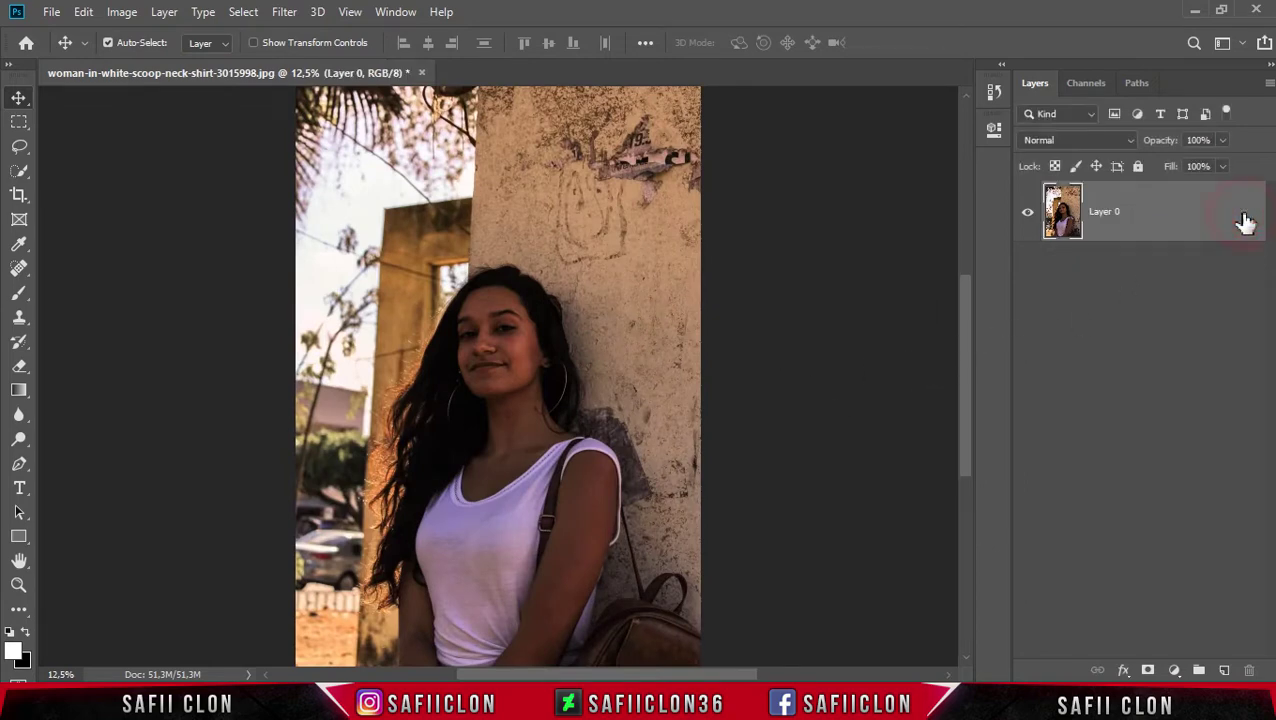
right_click(1166, 216)
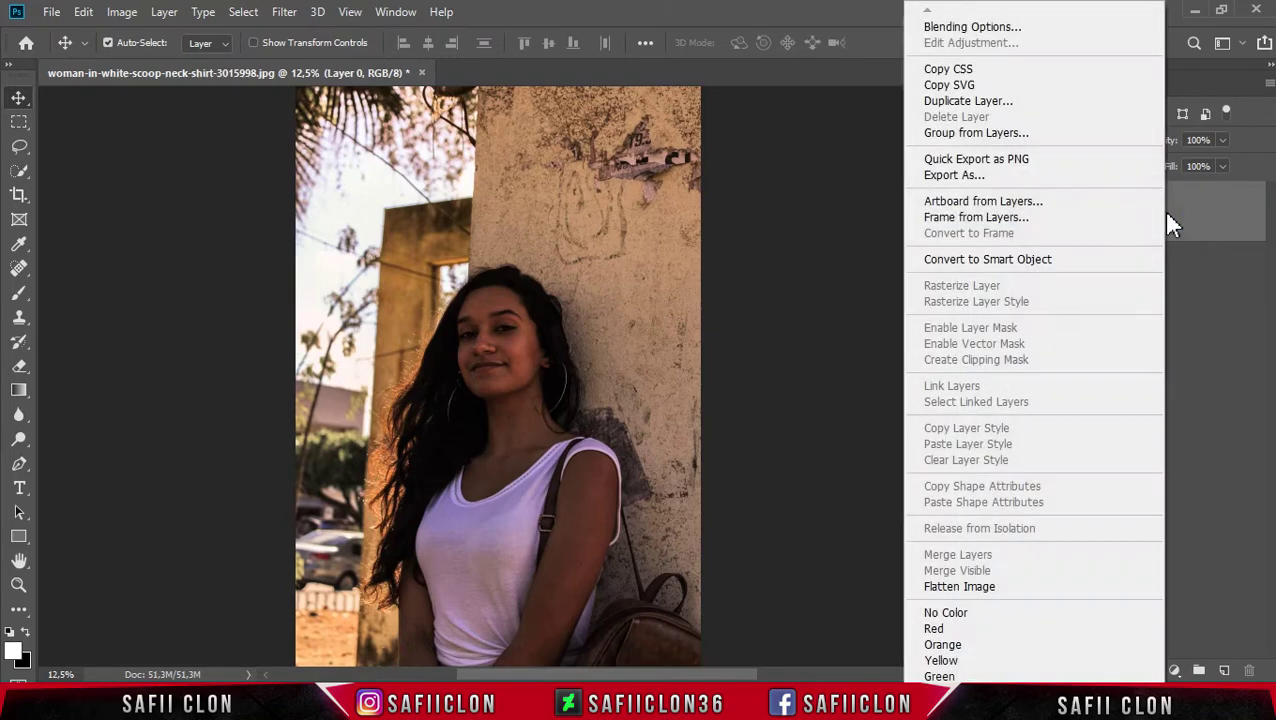
click(968, 102)
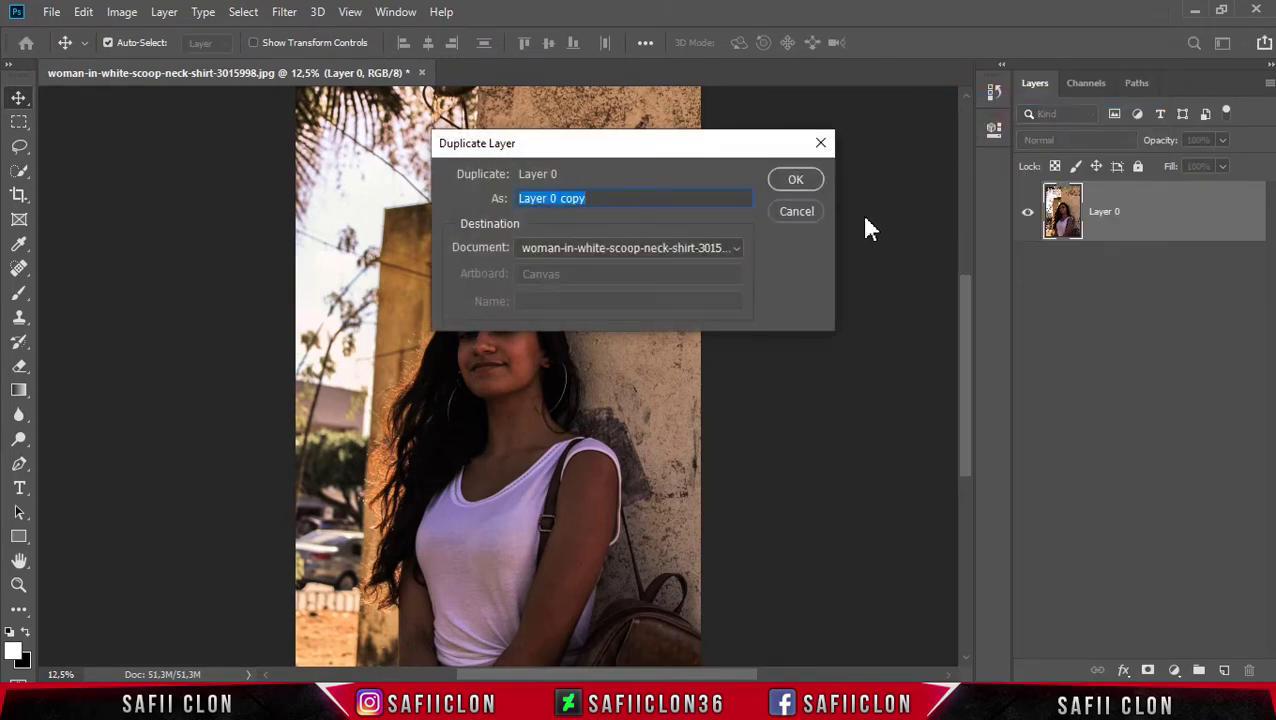
click(800, 181)
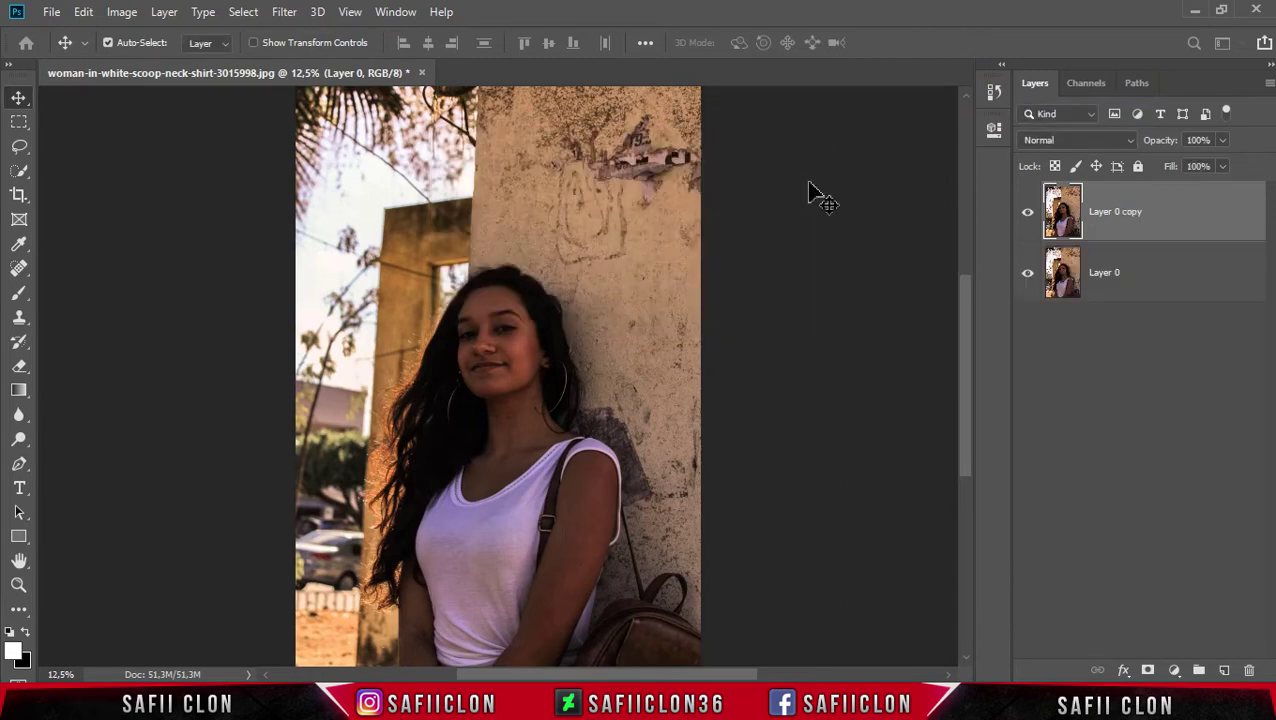
Rename the duplicated layer EDIT and the layer beneath it ORIGINAL
double_click(1119, 214)
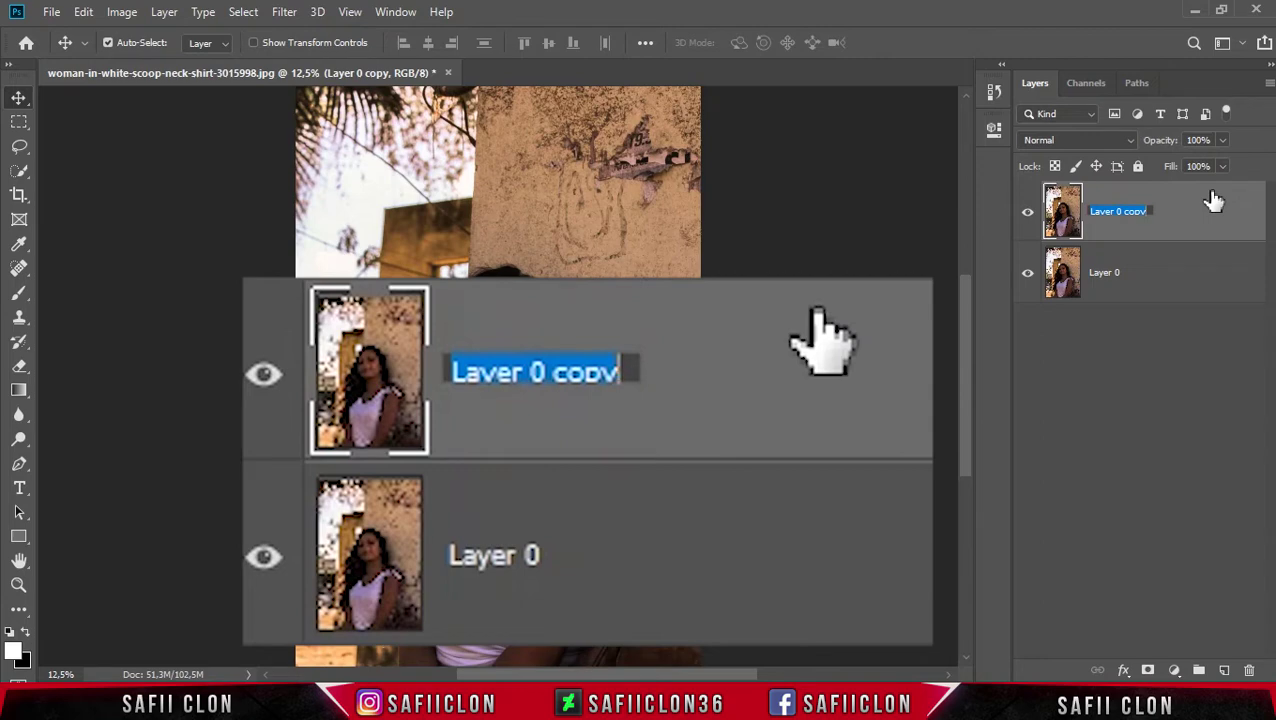
text(EDIT)
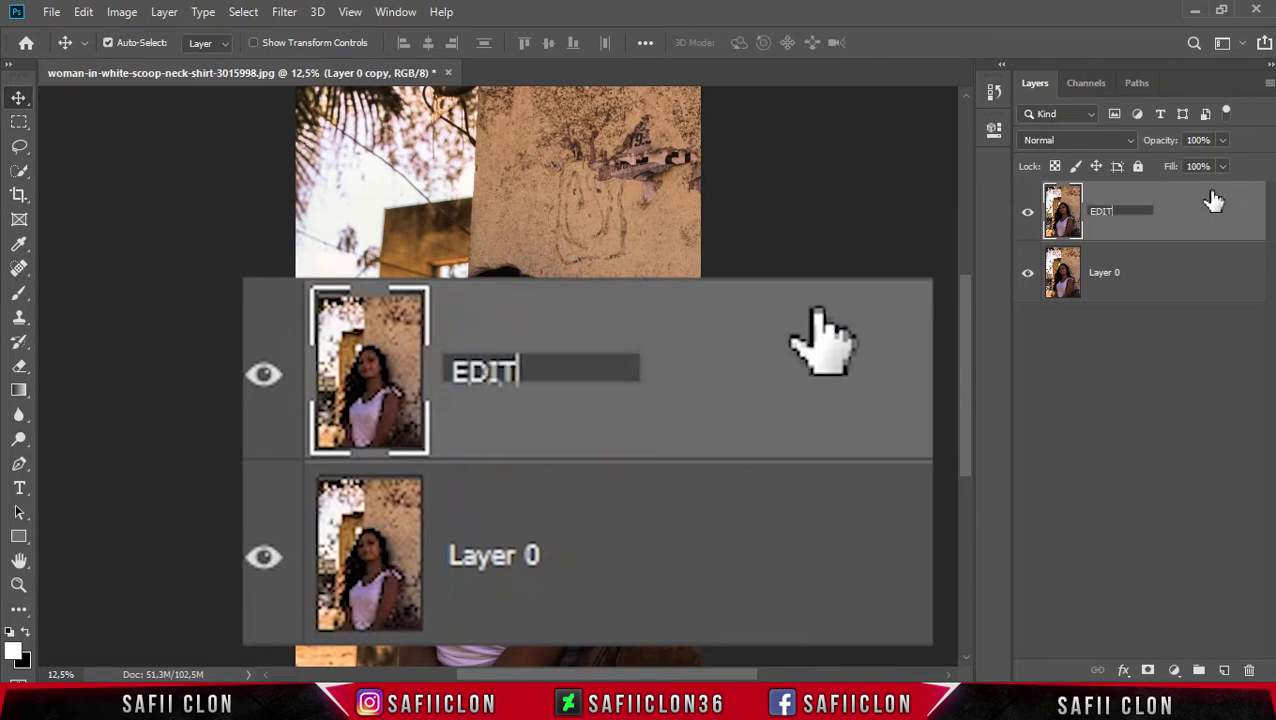
click(1163, 202)
click(1104, 279)
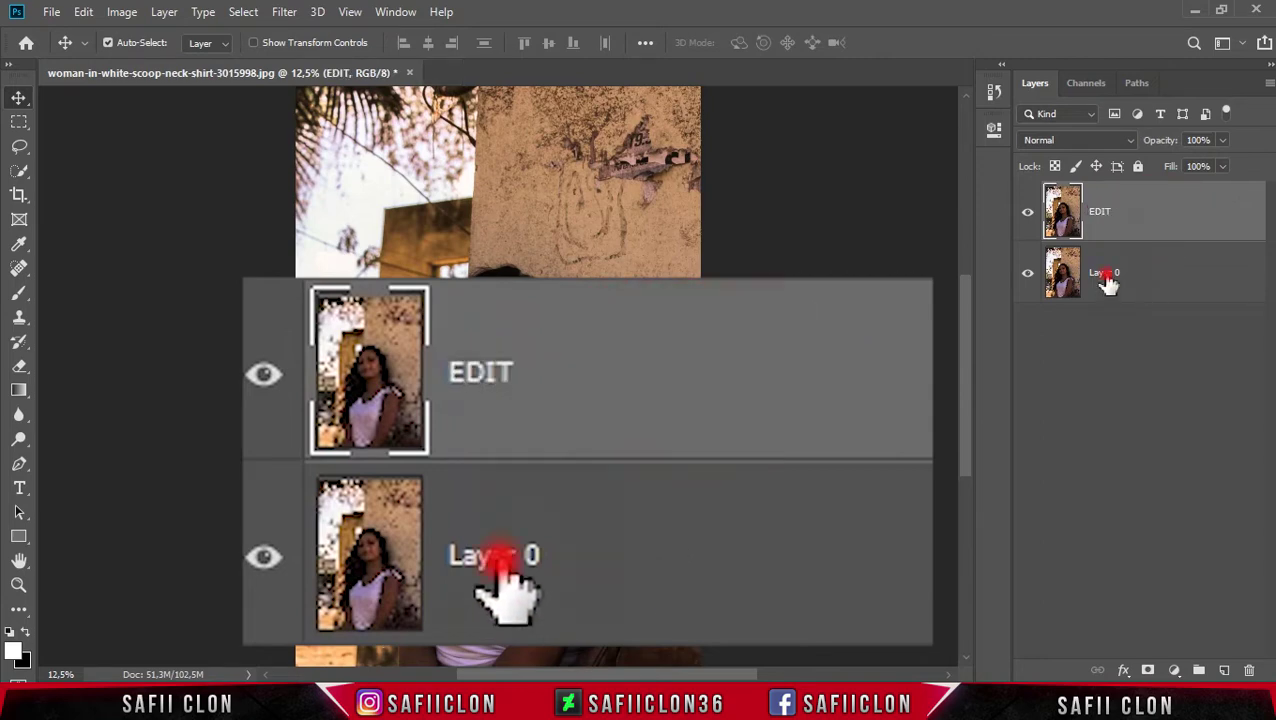
double_click(1102, 278)
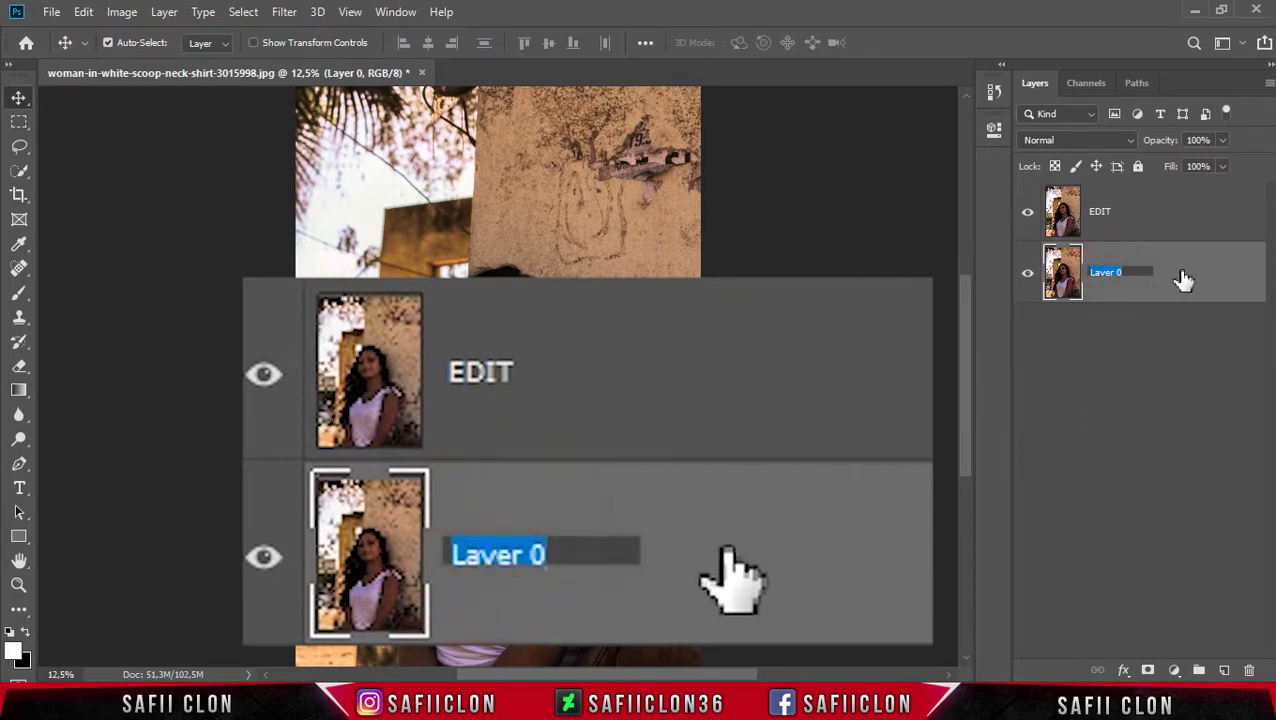
text(ORIGINAL)
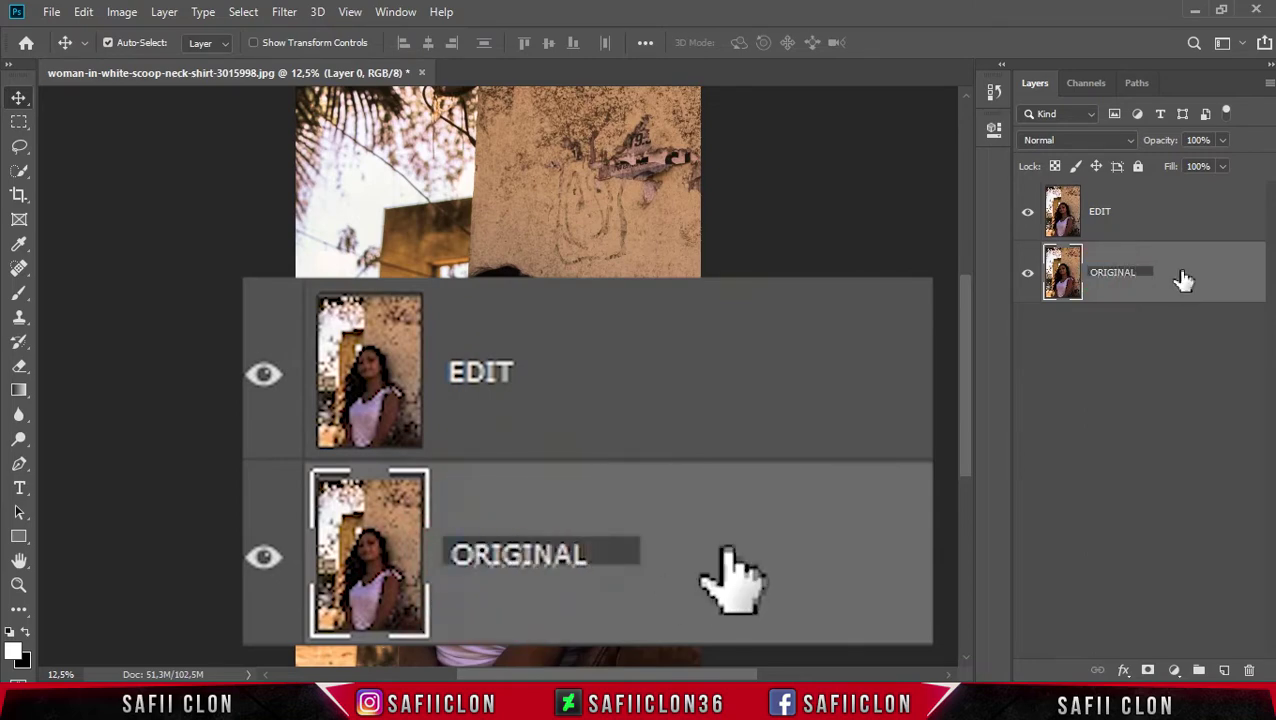
click(1181, 276)
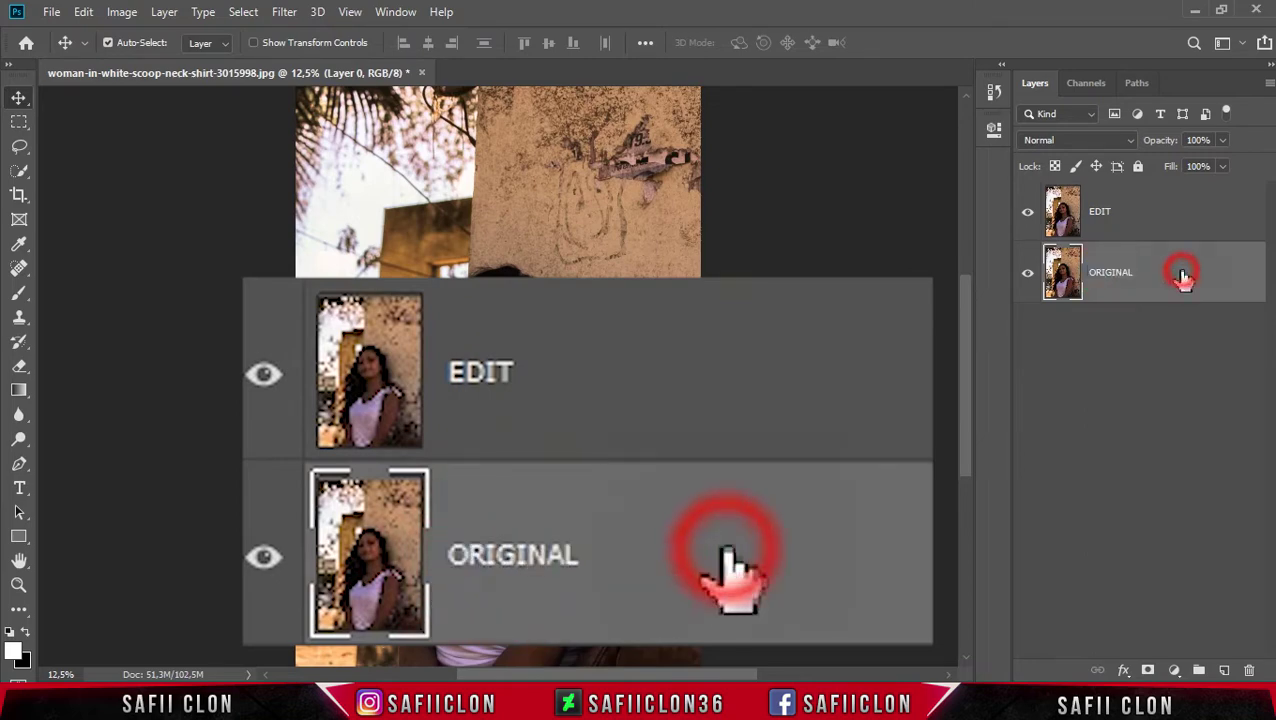
Convert the EDIT layer to a smart object and open the Camera Raw Filter on it
click(1140, 224)
right_click(1141, 213)
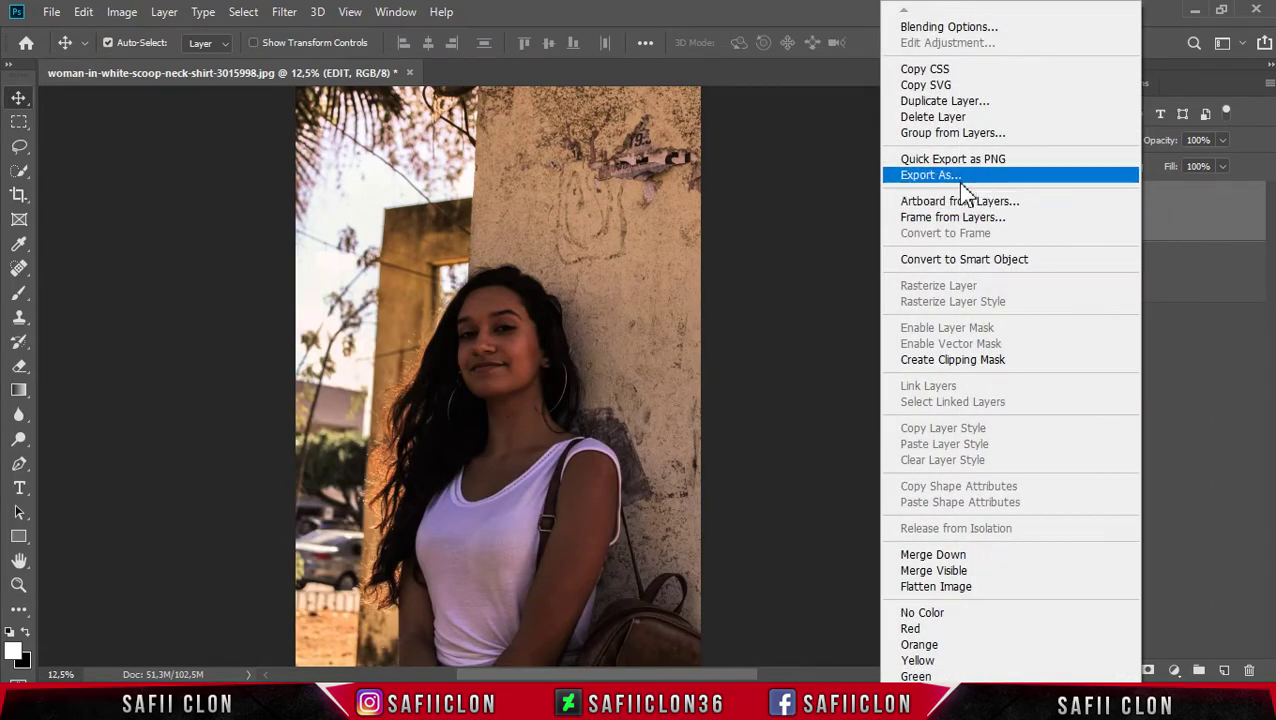
click(953, 262)
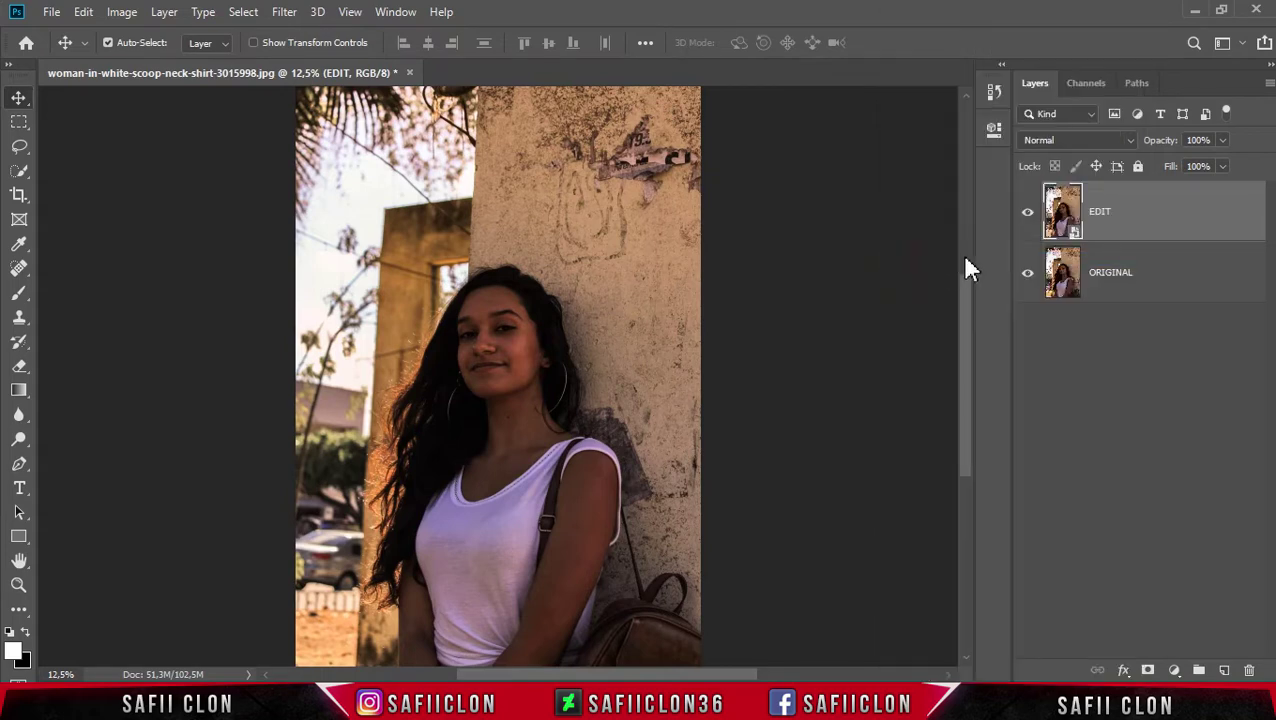
click(1161, 217)
click(285, 14)
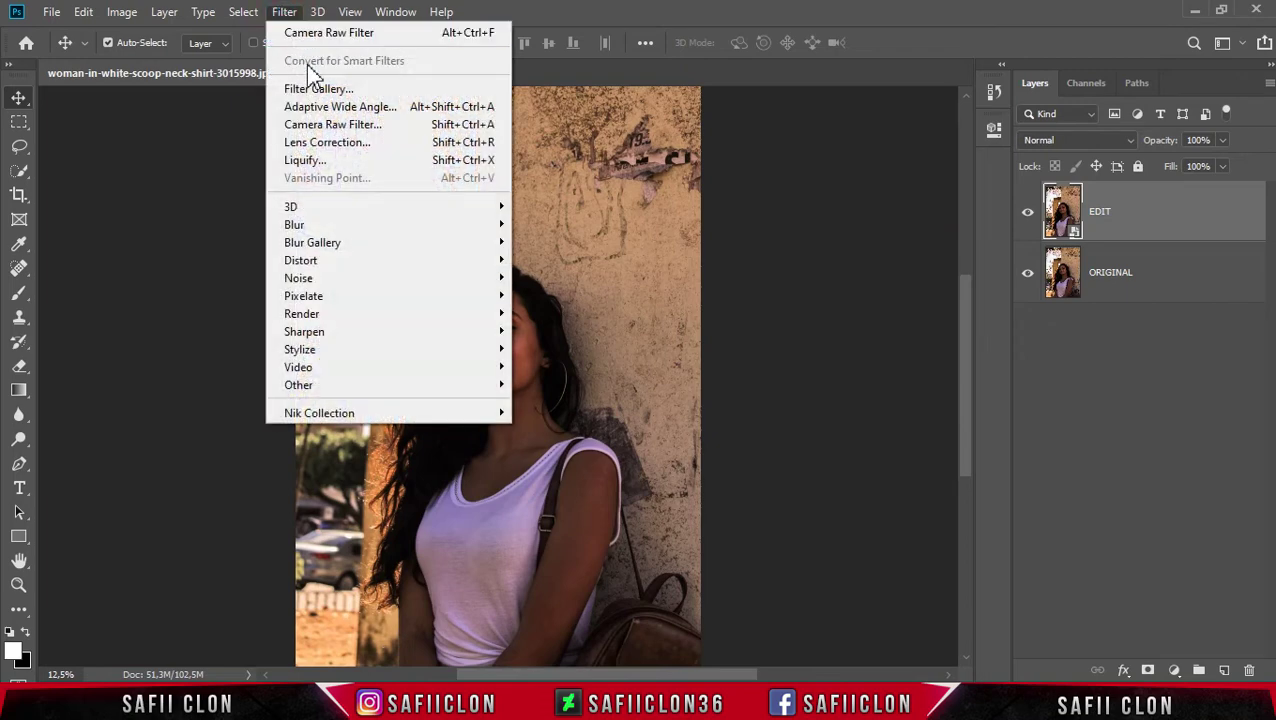
click(348, 126)
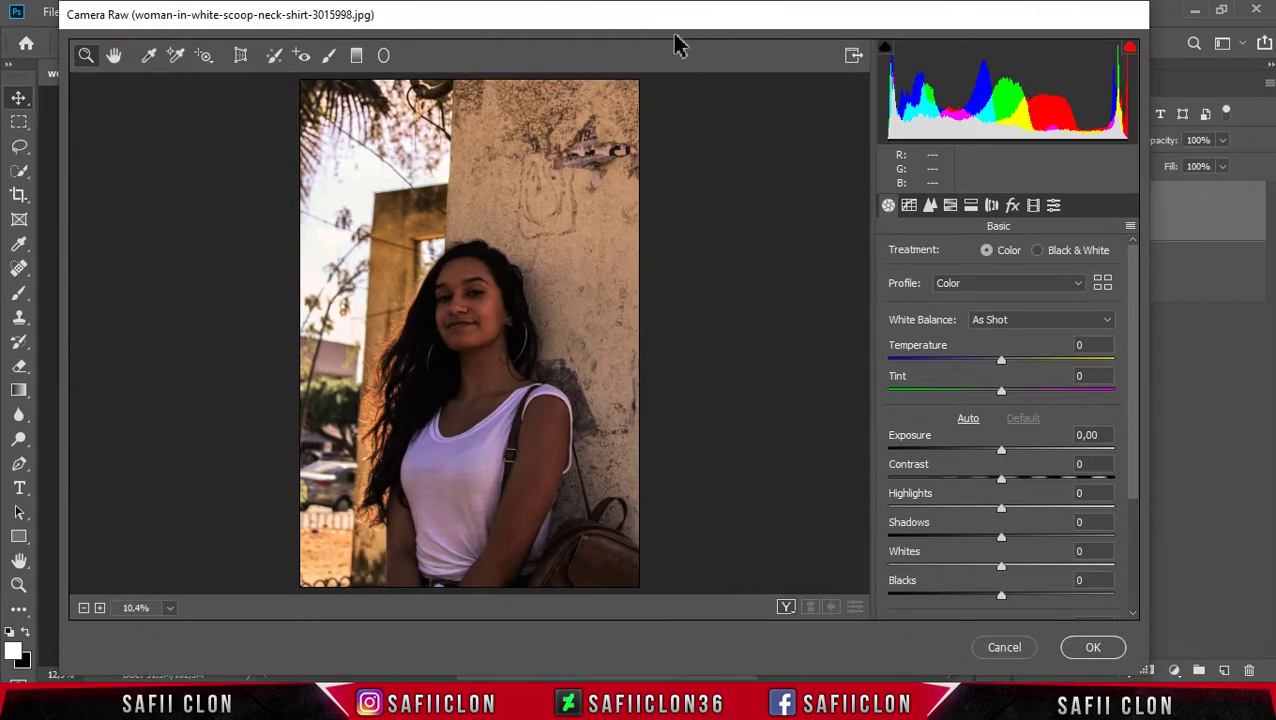
drag(669, 14, 669, 28)
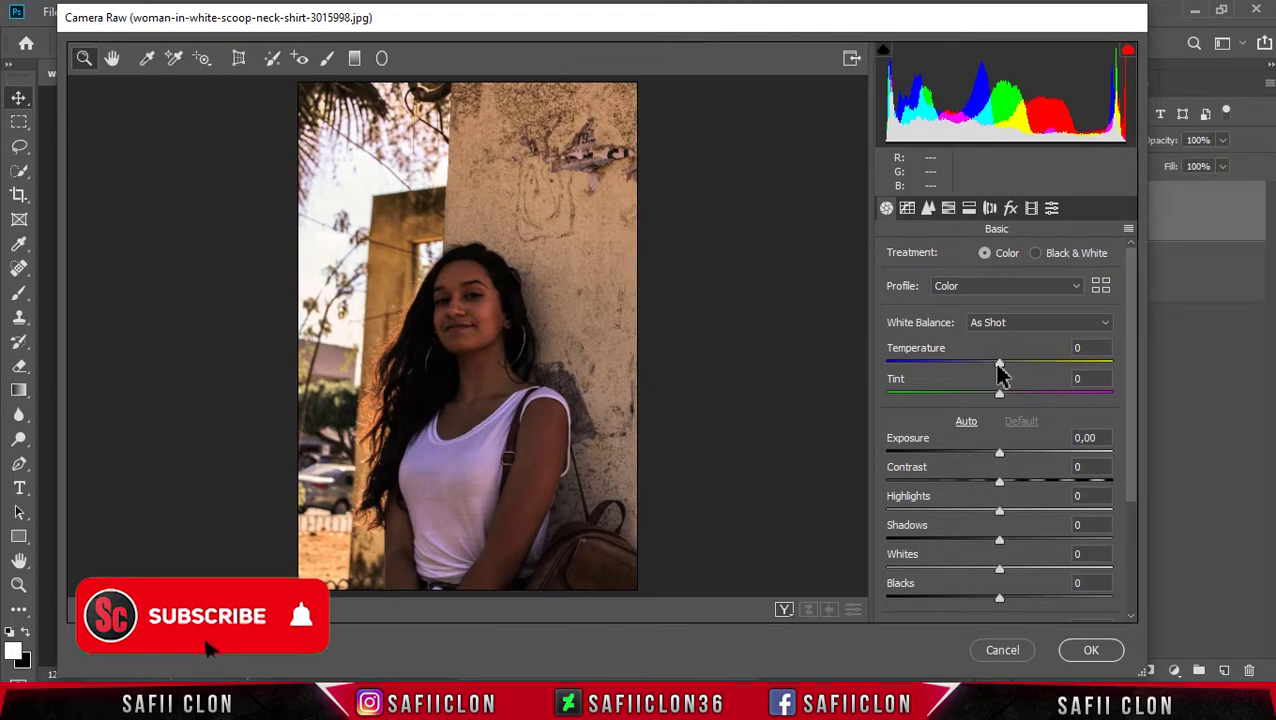
Warm the photo with Temperature +25 and Tint +14, and lower Contrast to -28
drag(999, 368, 1027, 370)
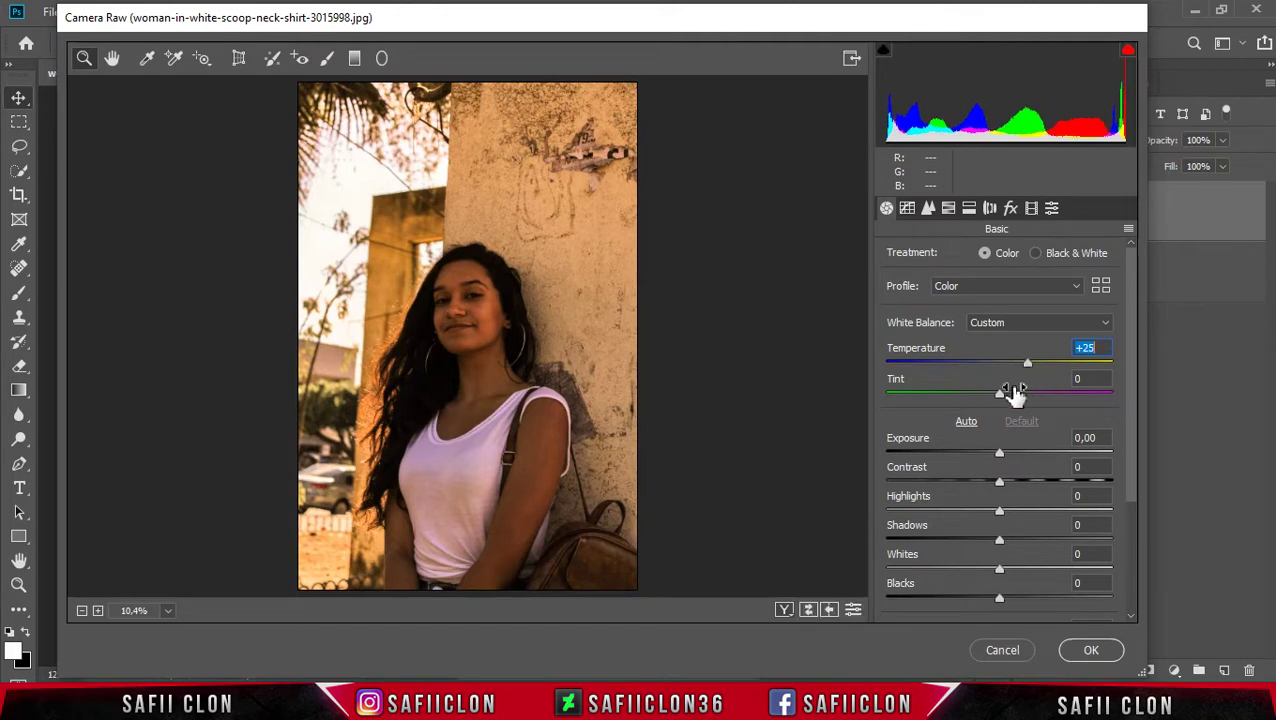
drag(1000, 392, 1014, 392)
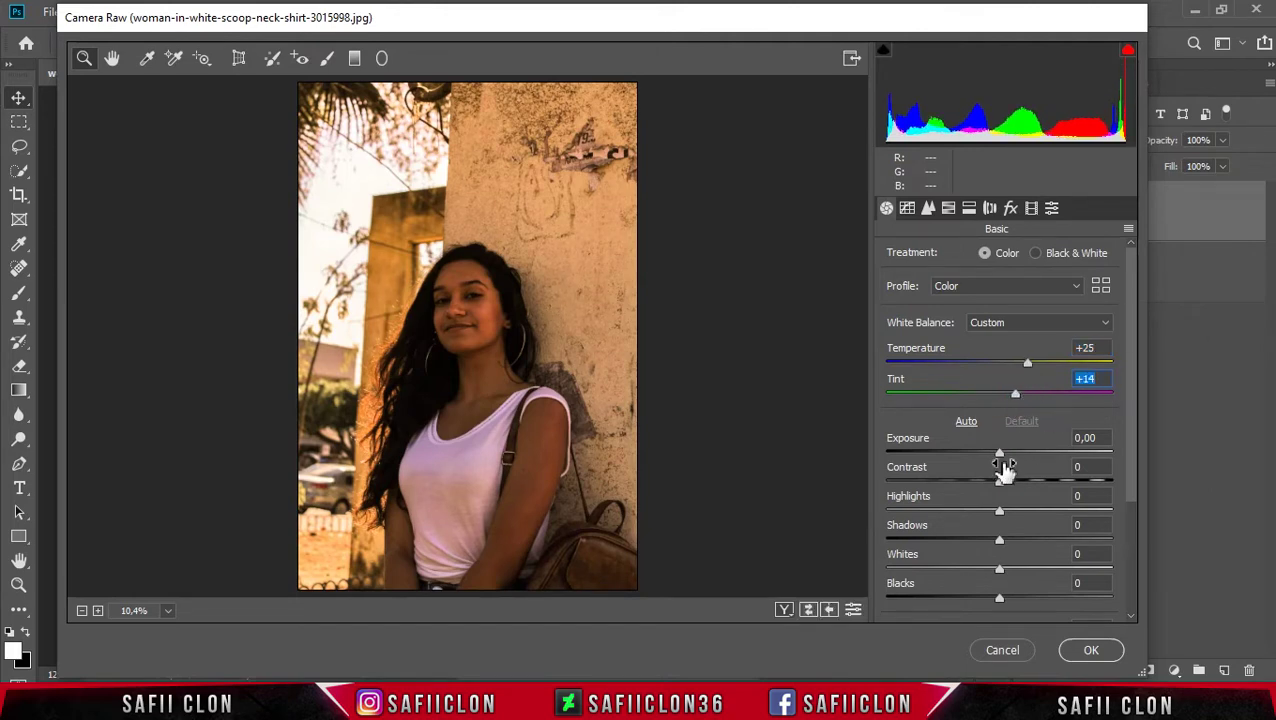
drag(1000, 484, 970, 492)
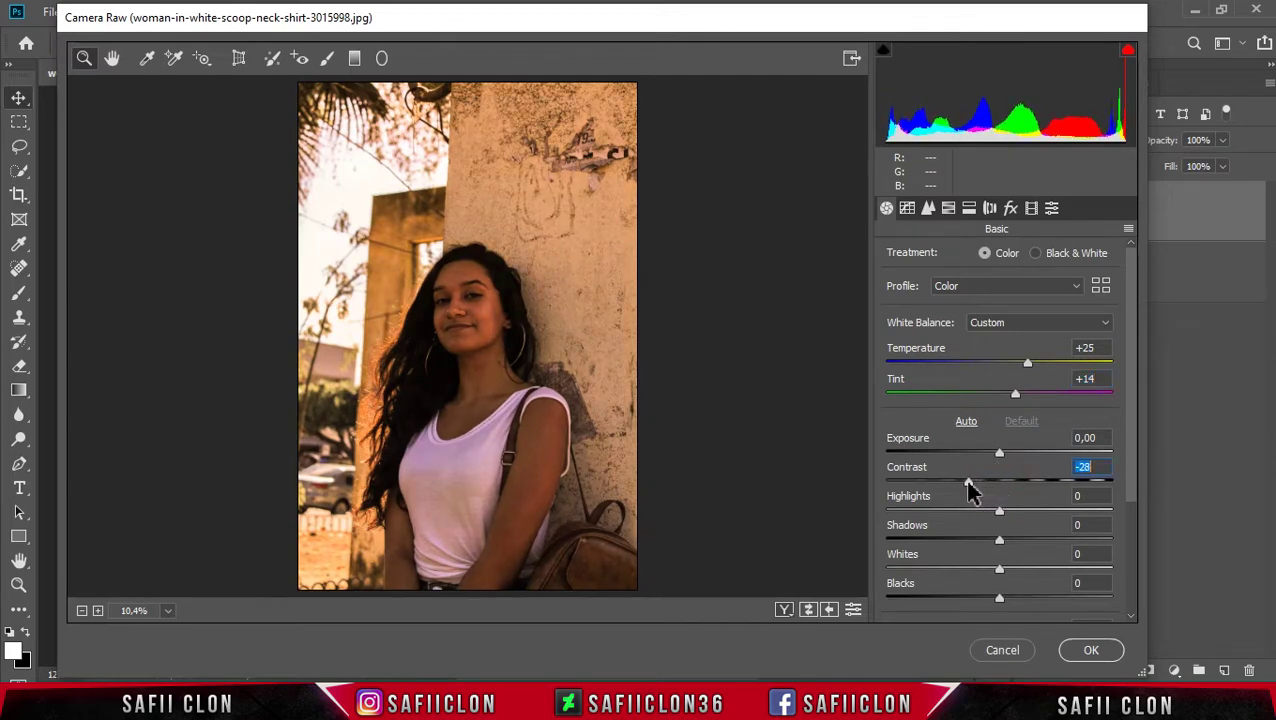
Adjust the photo's tones to Highlights -34, Shadows +78, Whites -88 and Blacks -30
drag(1136, 436, 1127, 497)
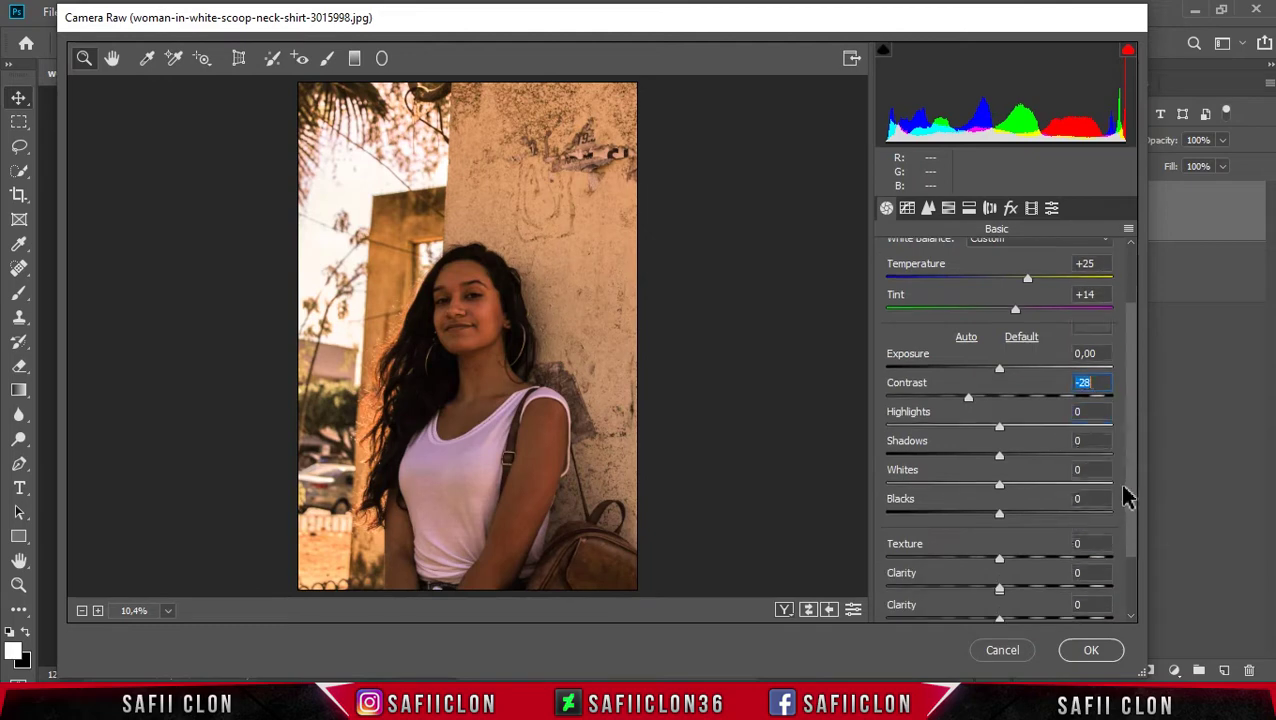
drag(1001, 428, 965, 430)
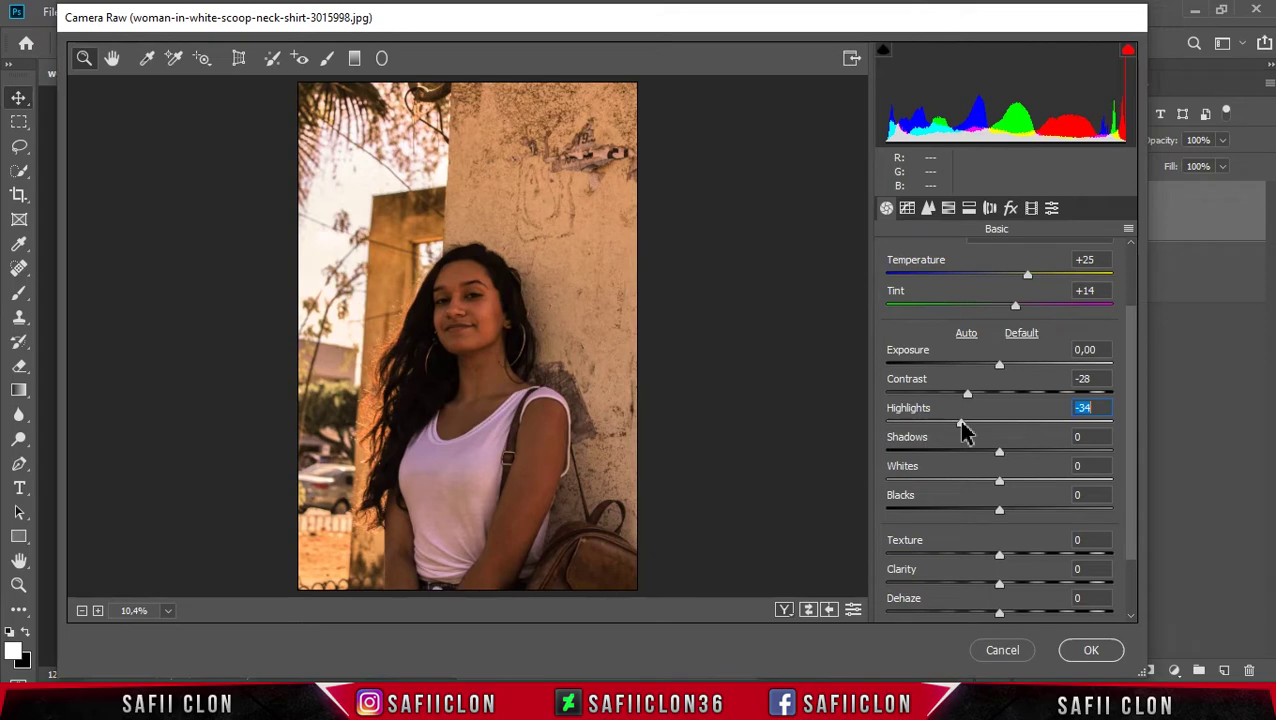
drag(1000, 452, 1085, 458)
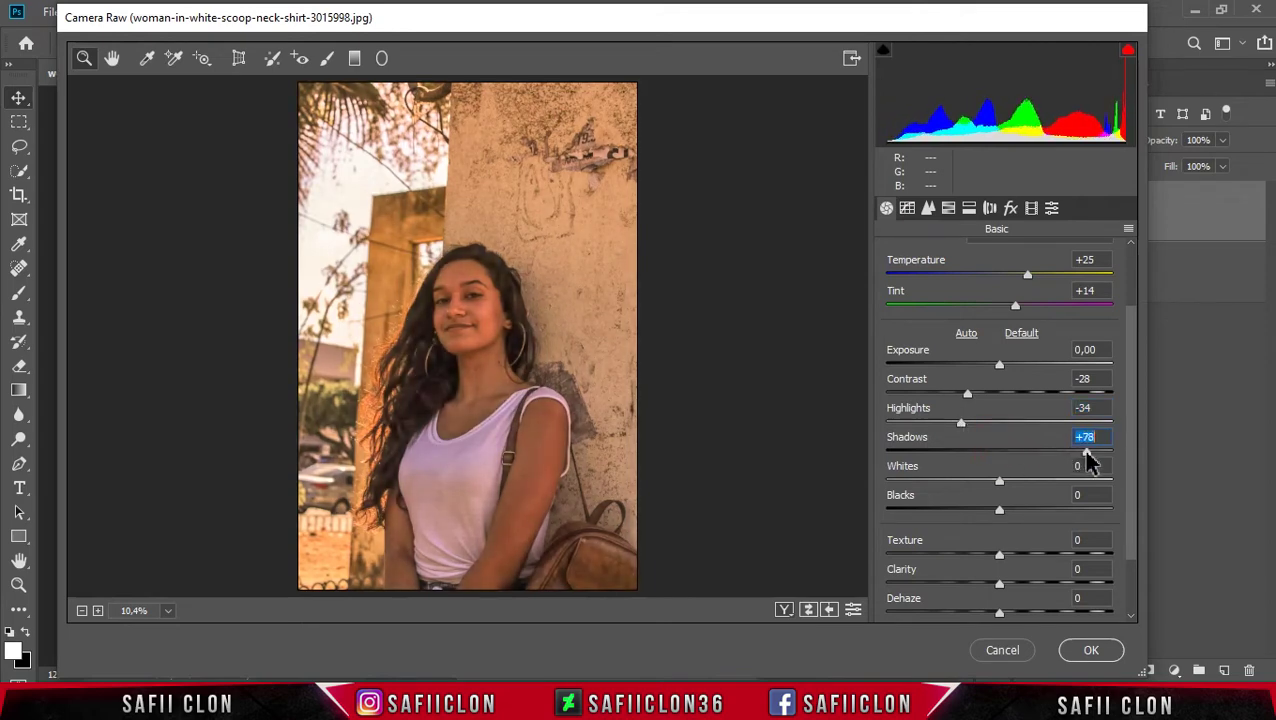
drag(999, 481, 901, 489)
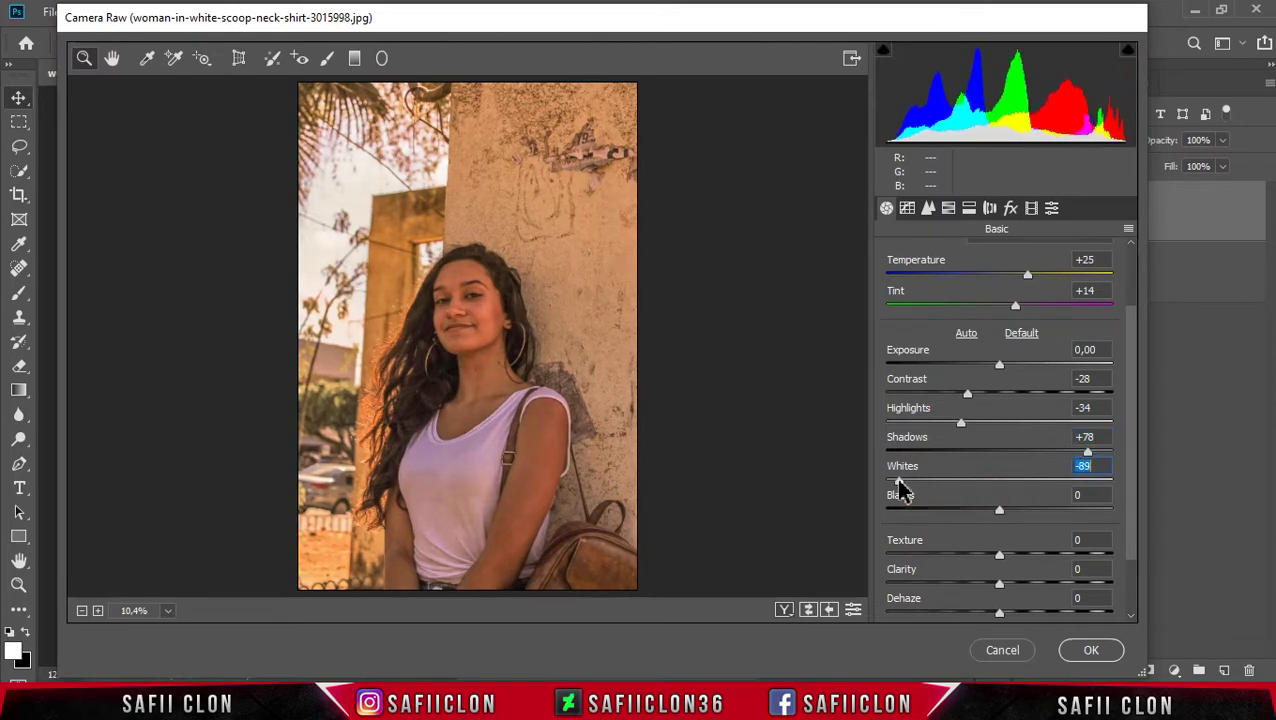
drag(1000, 514, 972, 526)
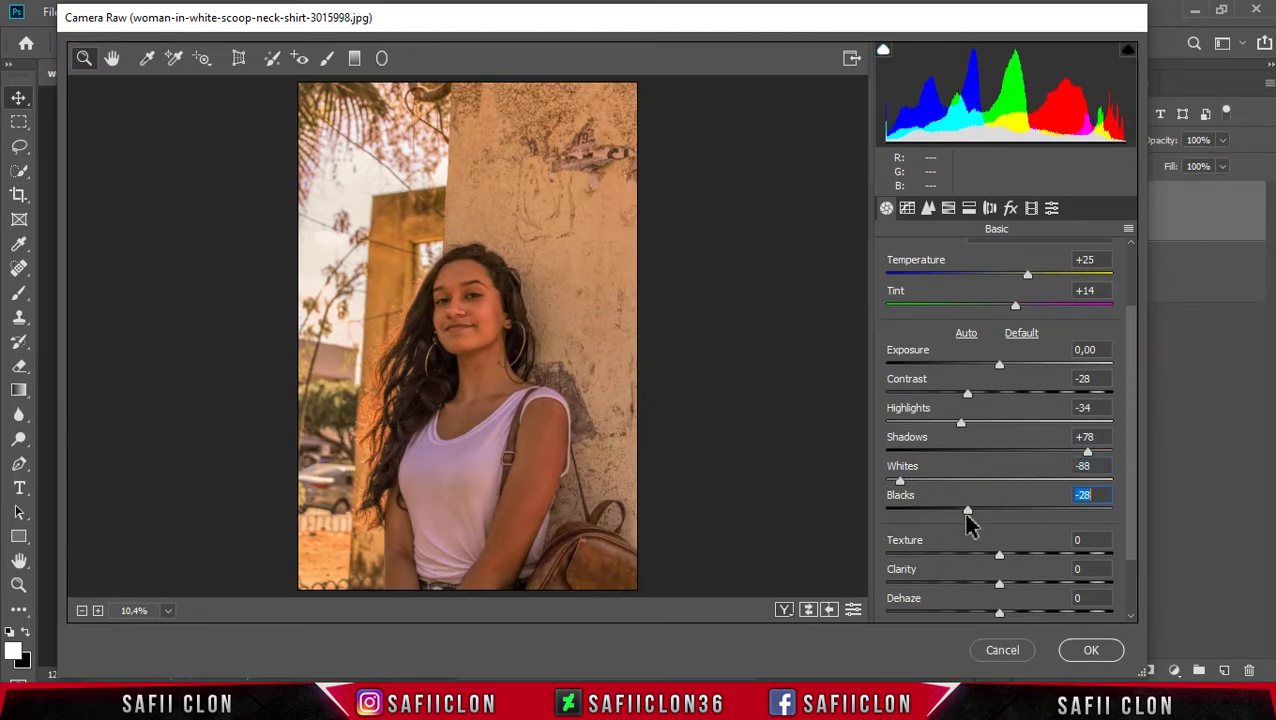
Set the photo's Clarity to +18, Vibrance to +9 and Saturation to -13
drag(1134, 533, 1134, 596)
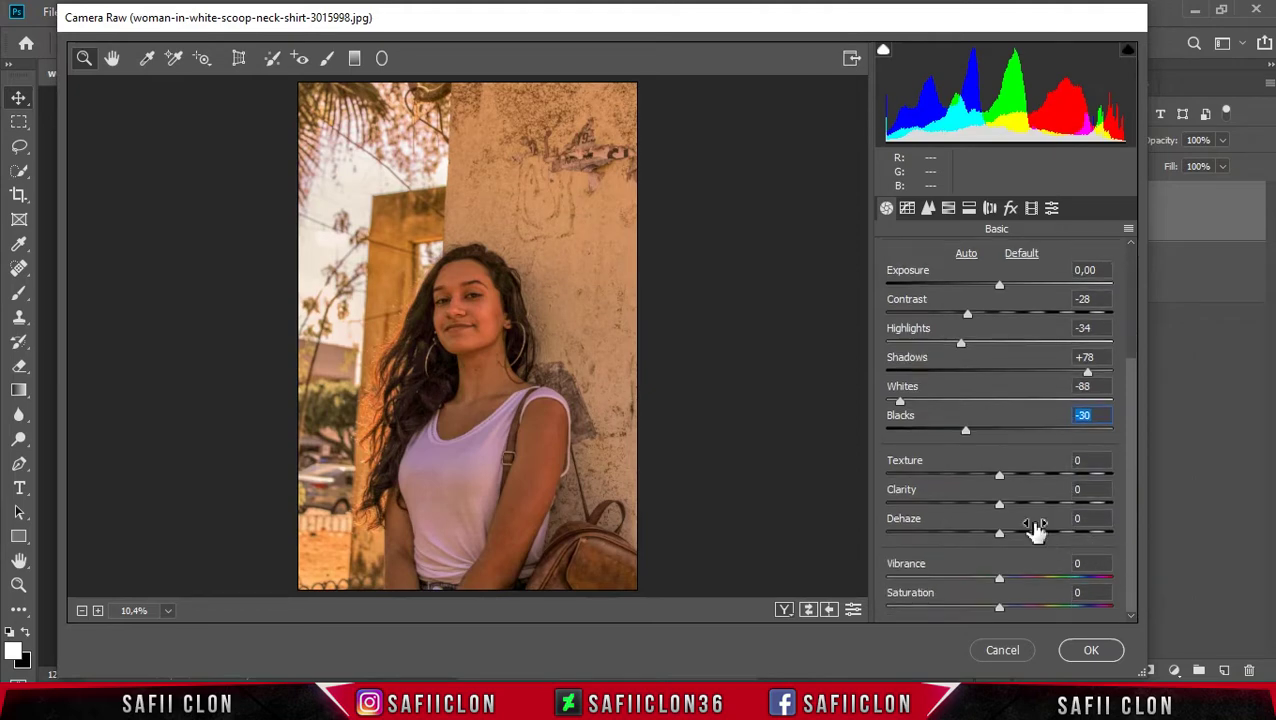
drag(1000, 513, 1020, 513)
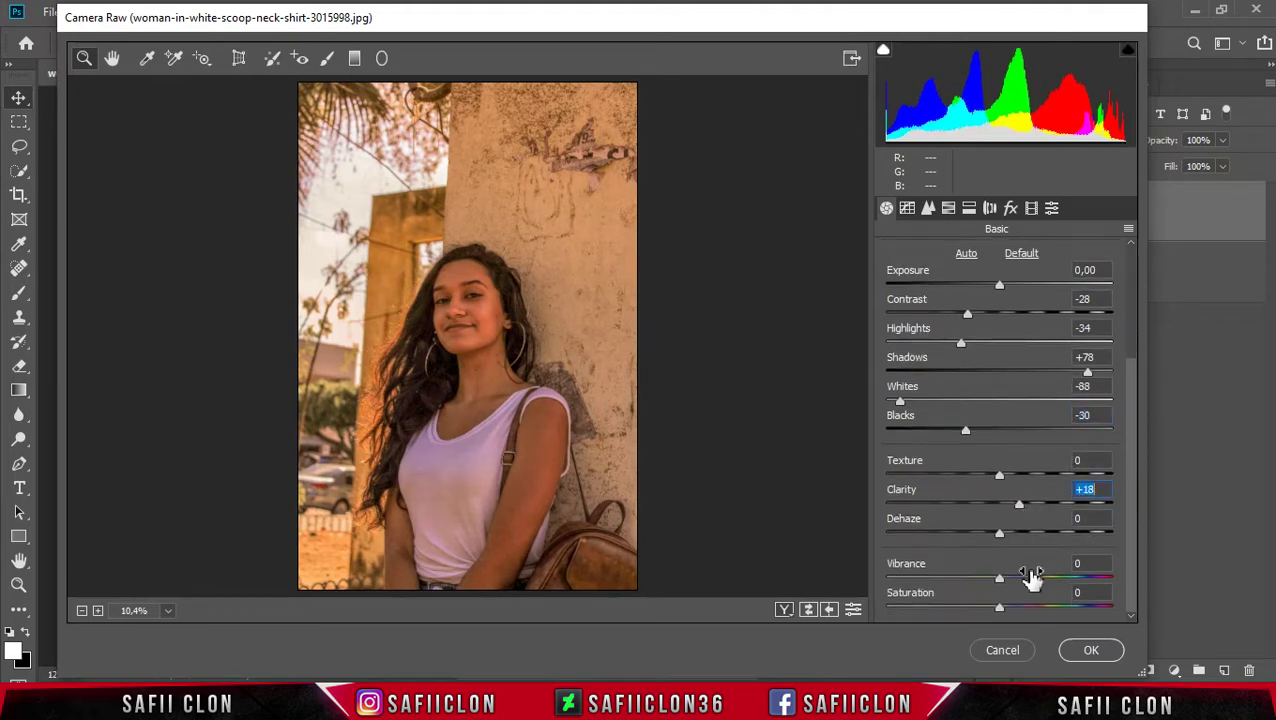
drag(1003, 586, 1010, 588)
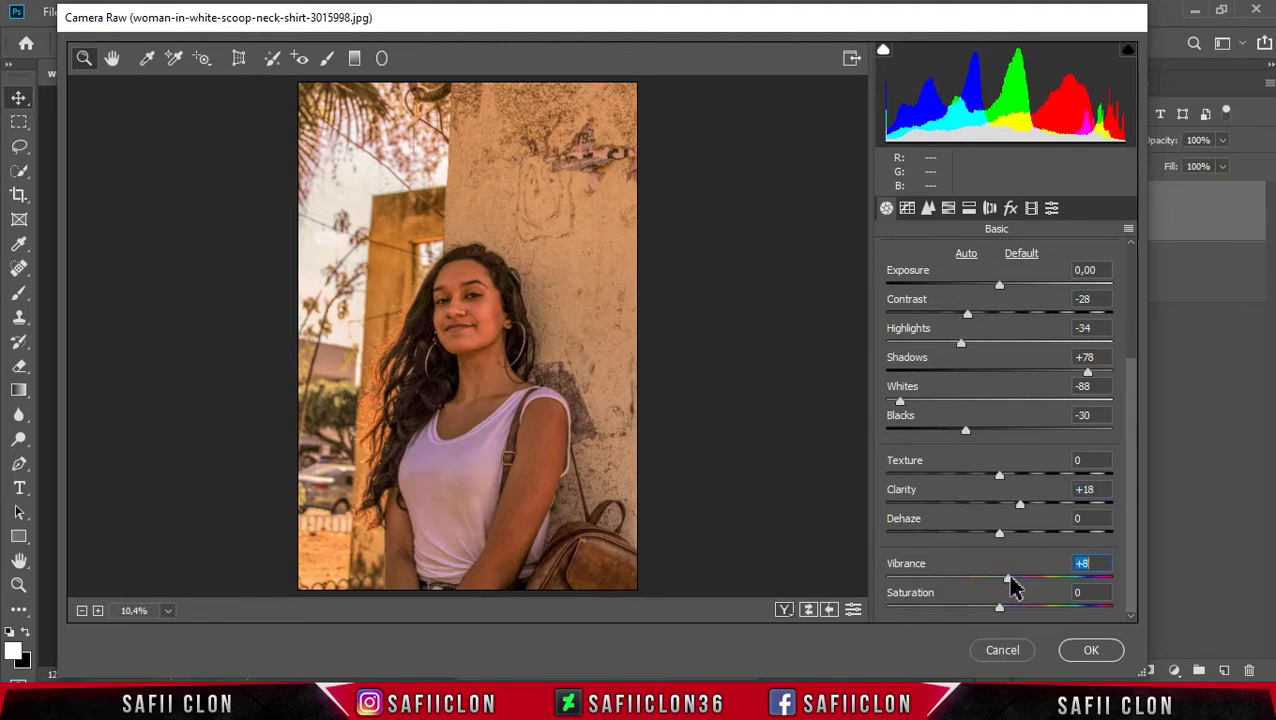
drag(999, 608, 984, 608)
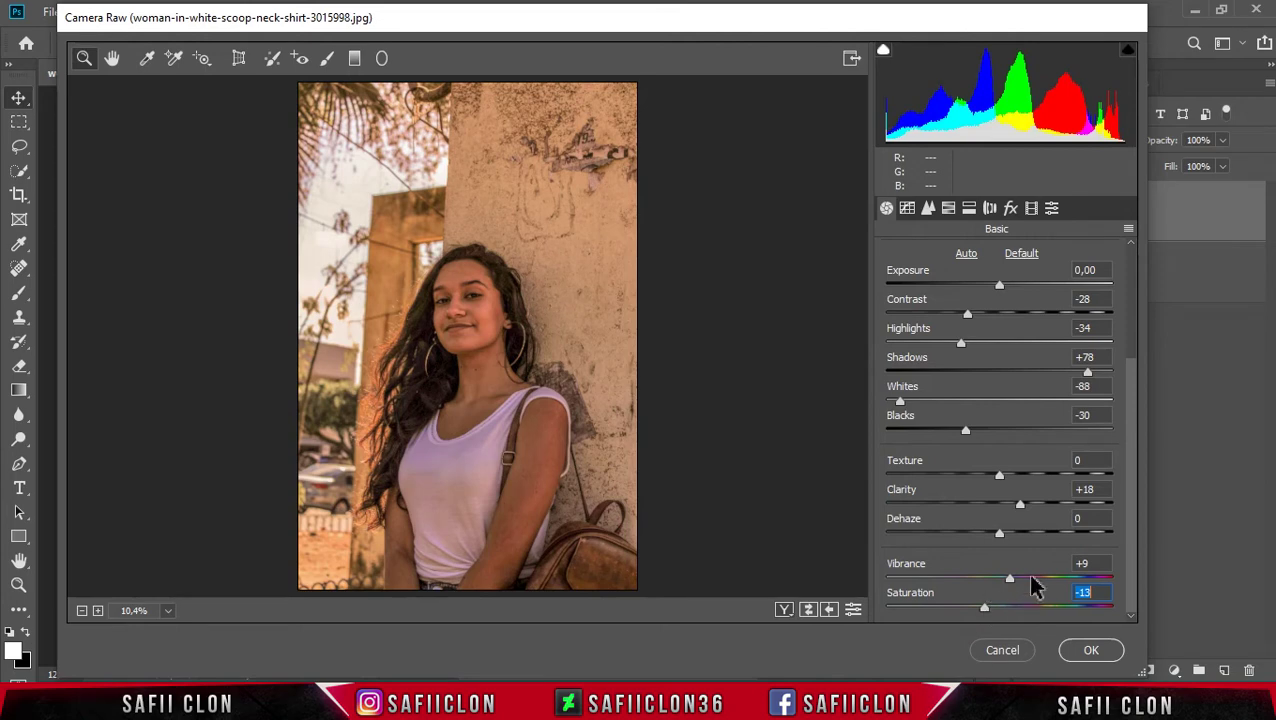
Add a midpoint at input 130, output 127 to the RGB channel's point tone curve
click(907, 210)
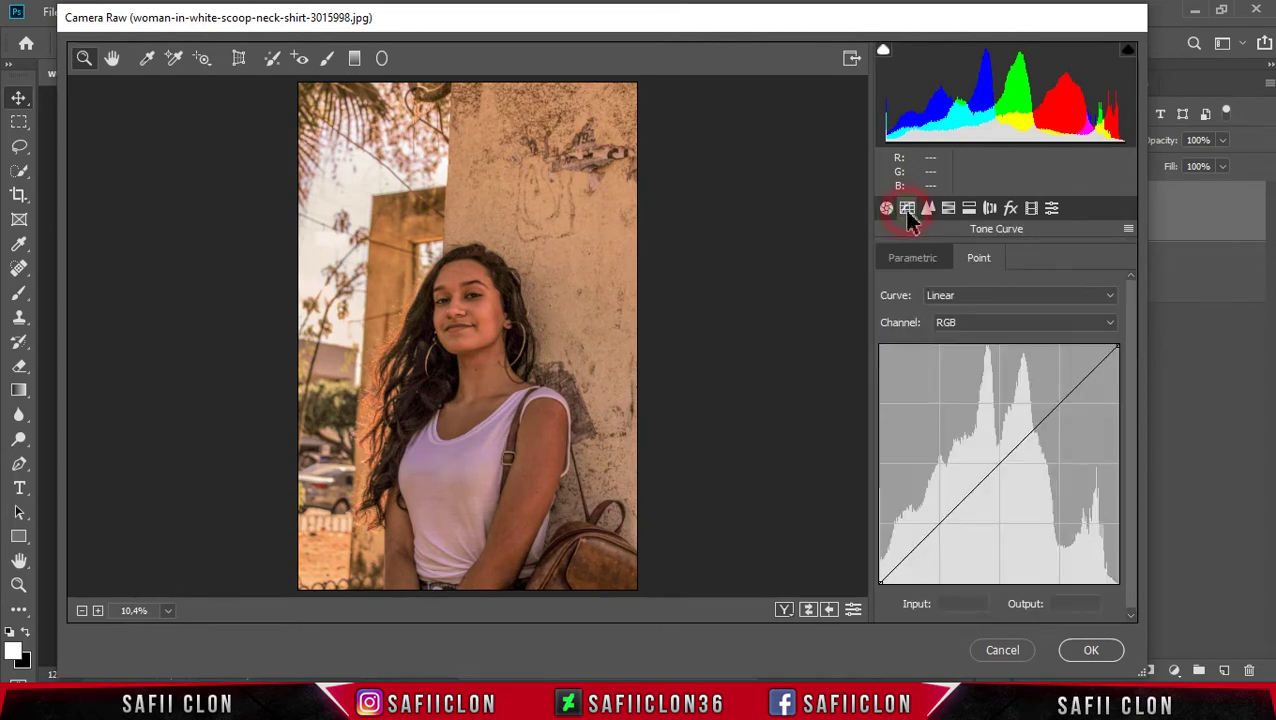
click(1020, 323)
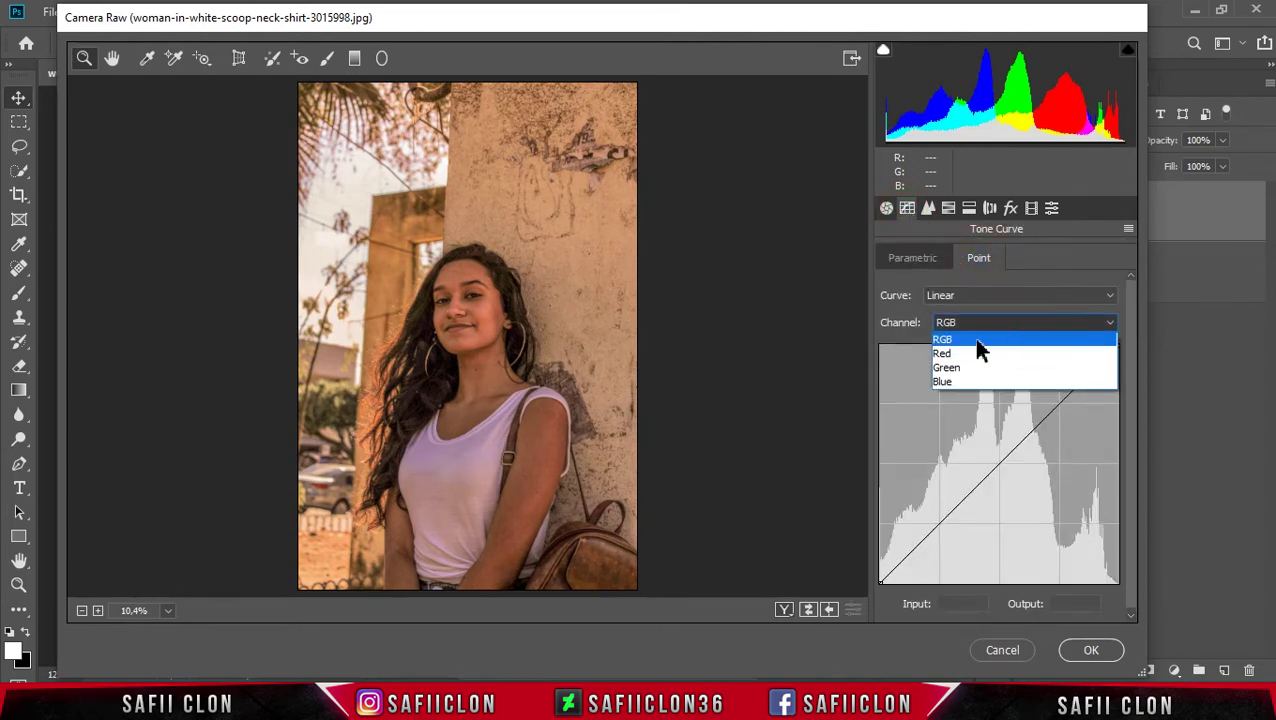
click(987, 342)
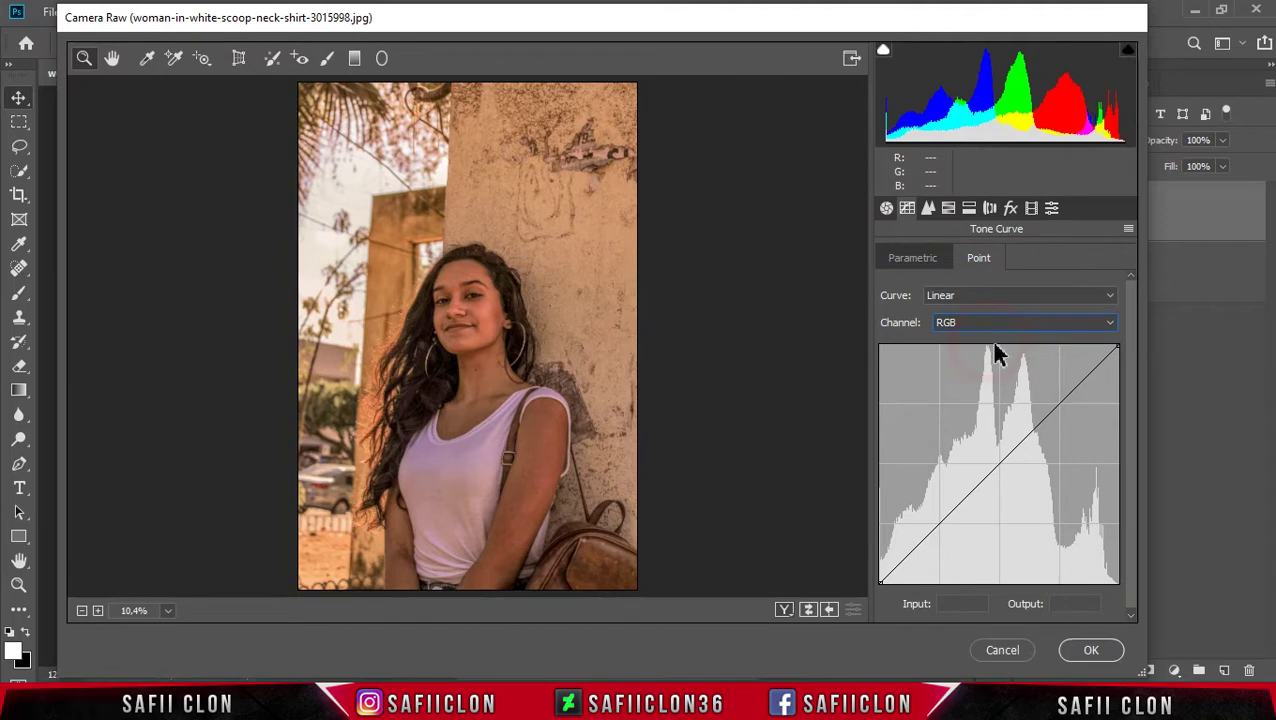
click(1000, 464)
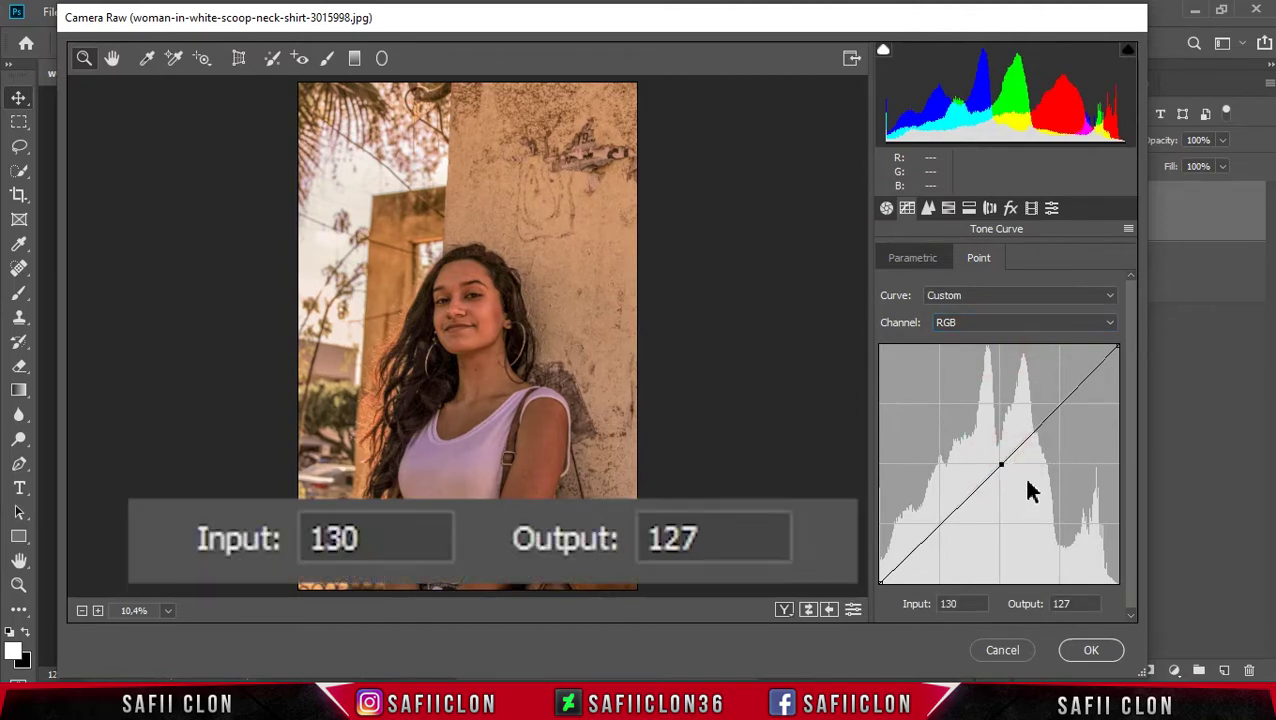
Set the highlight end point of the RGB tone curve to input 255 and output 233
click(1117, 347)
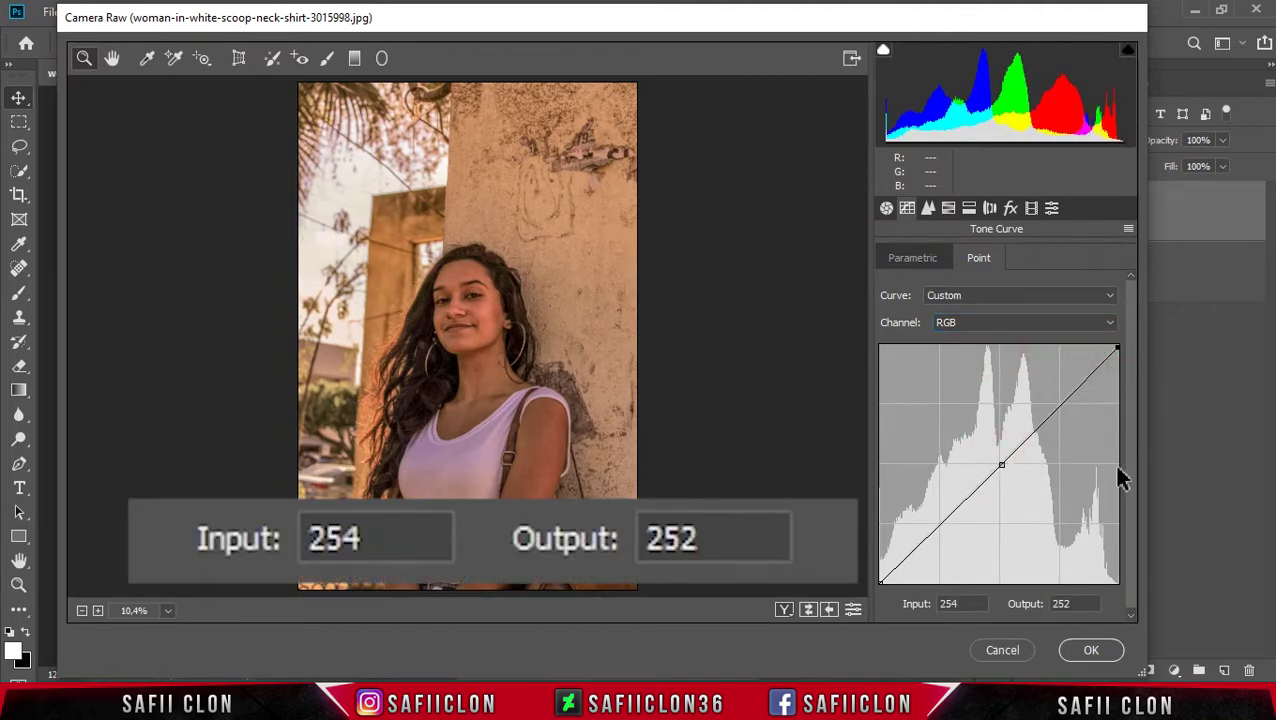
click(1064, 603)
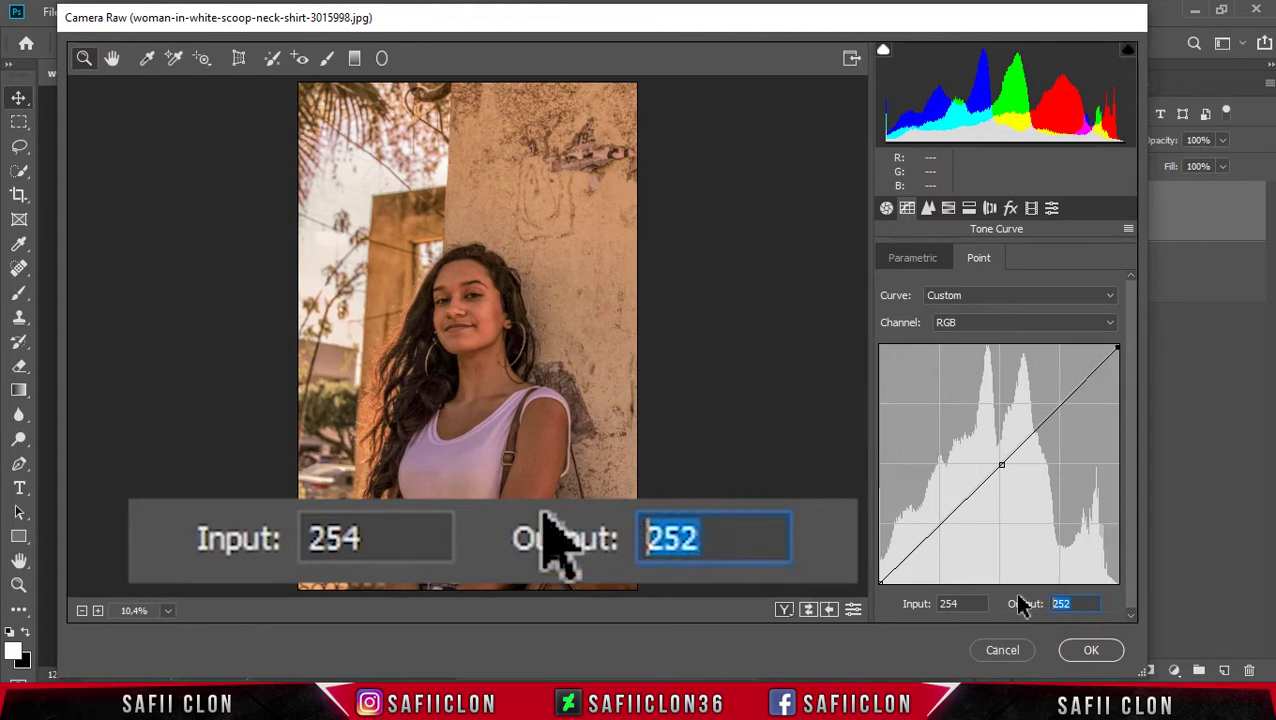
text(233)
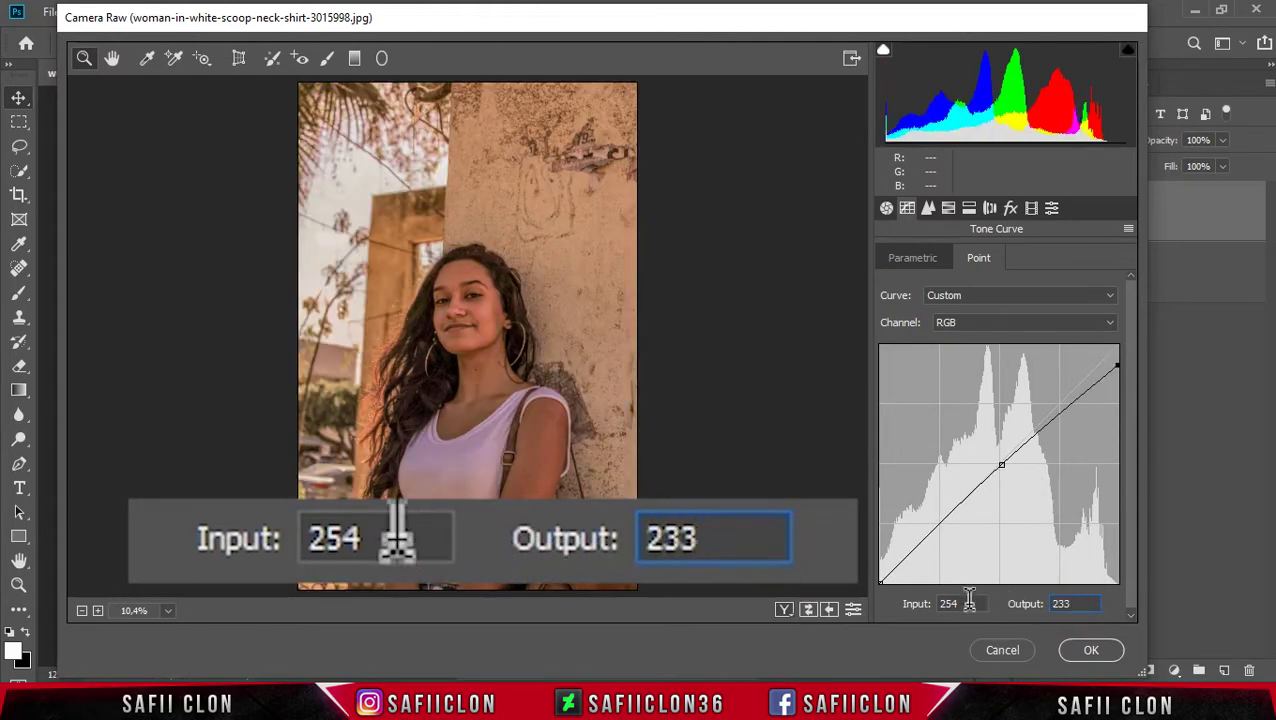
click(943, 604)
text(255)
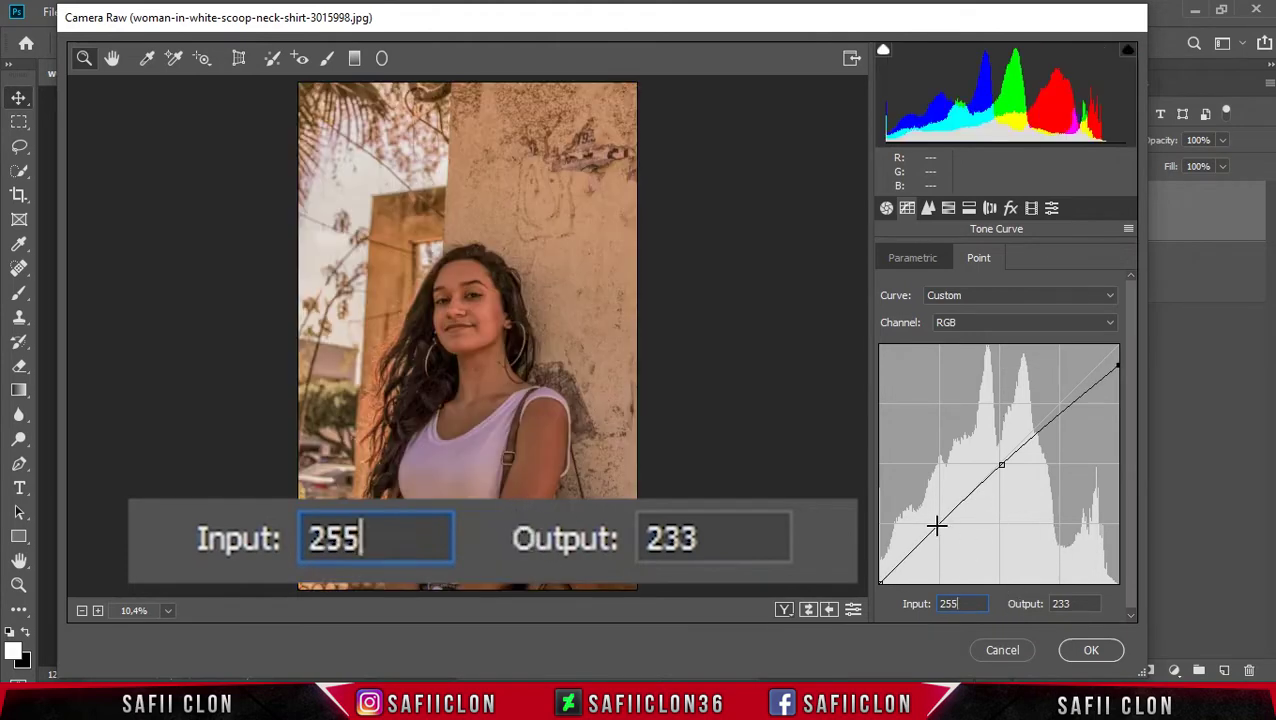
Add an RGB tone curve point at input 63, output 63, and set the curve's shadow end point to input 0, output 9
drag(936, 525, 938, 524)
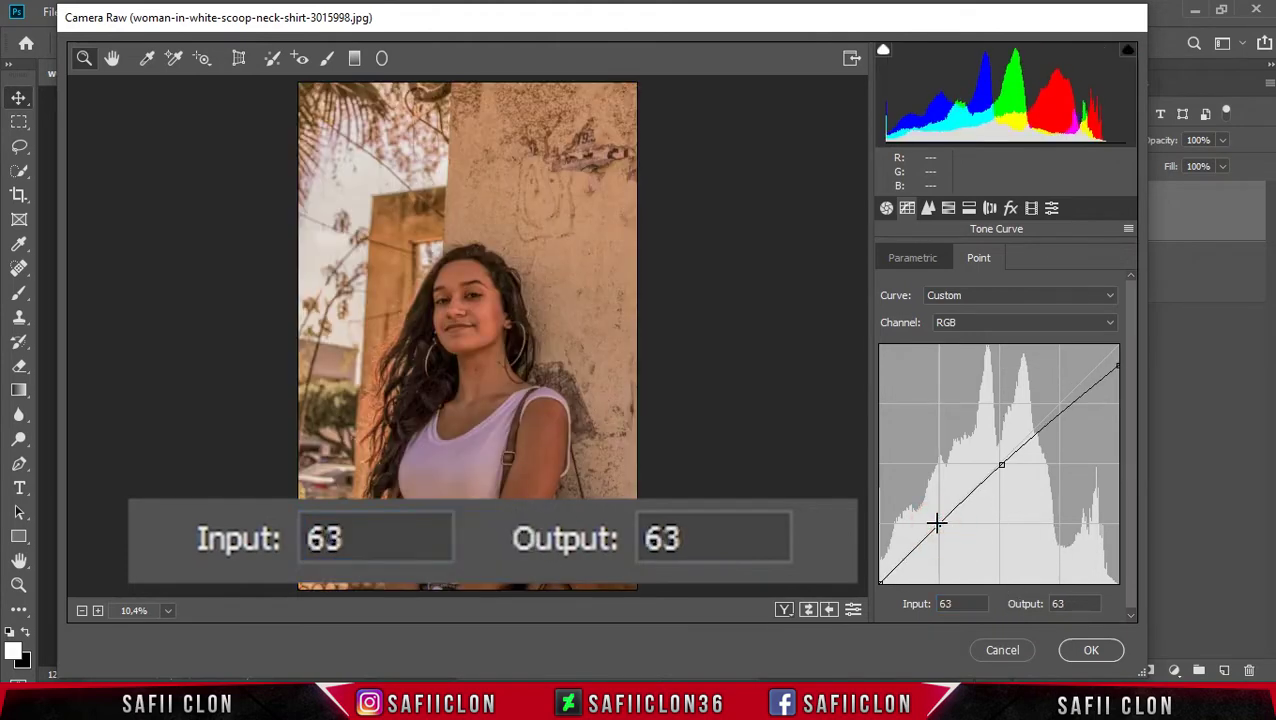
click(880, 581)
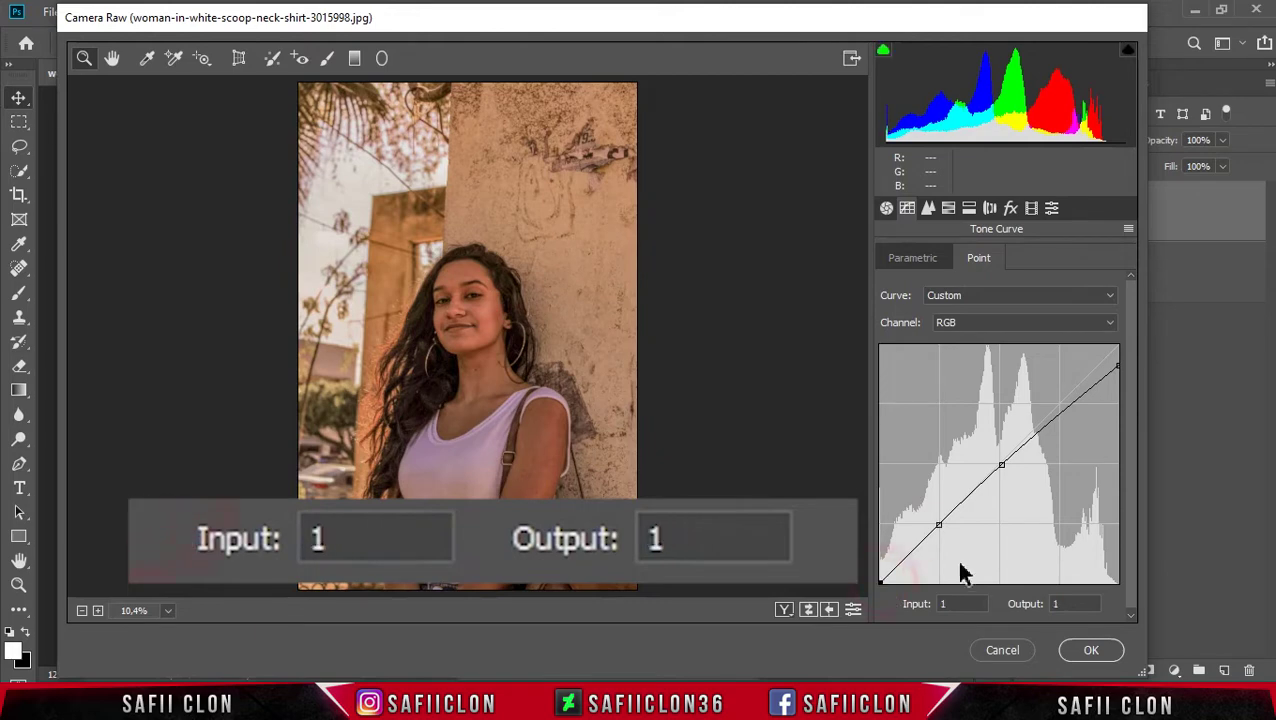
click(960, 604)
text(0)
click(1056, 604)
text(9)
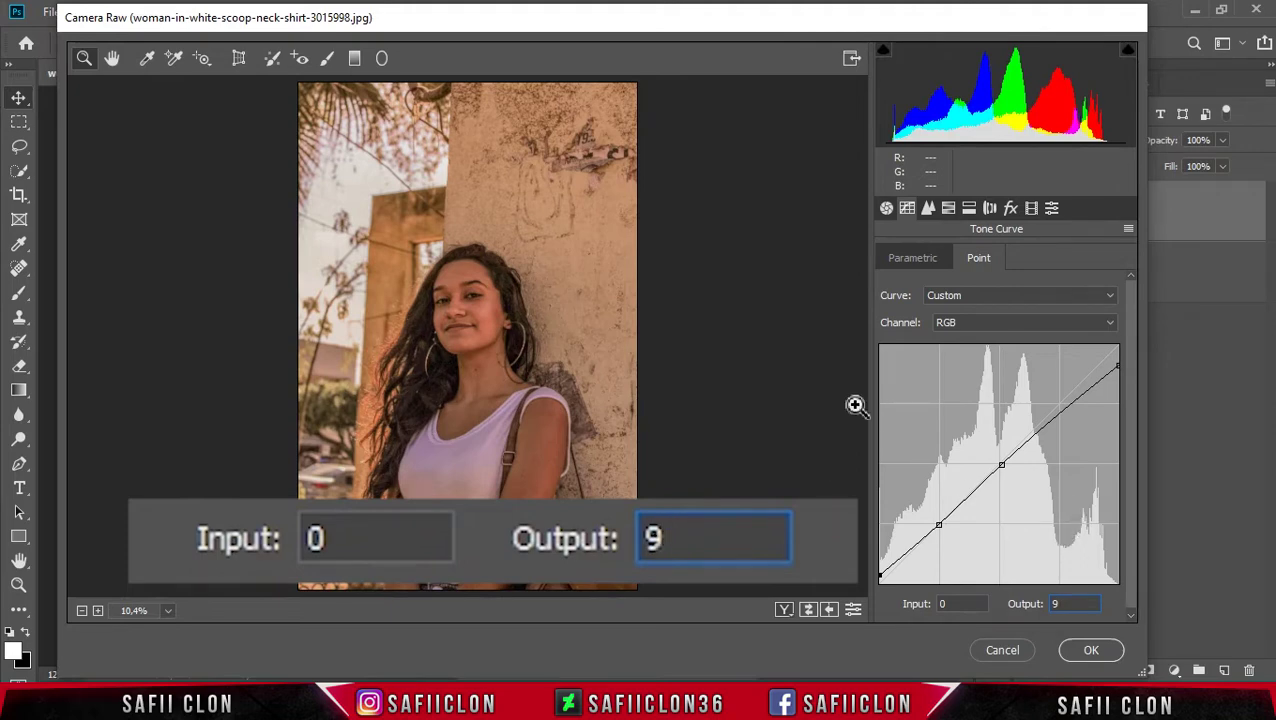
Set the Luminance noise reduction to 7 in the Detail settings
click(929, 212)
drag(887, 441, 897, 442)
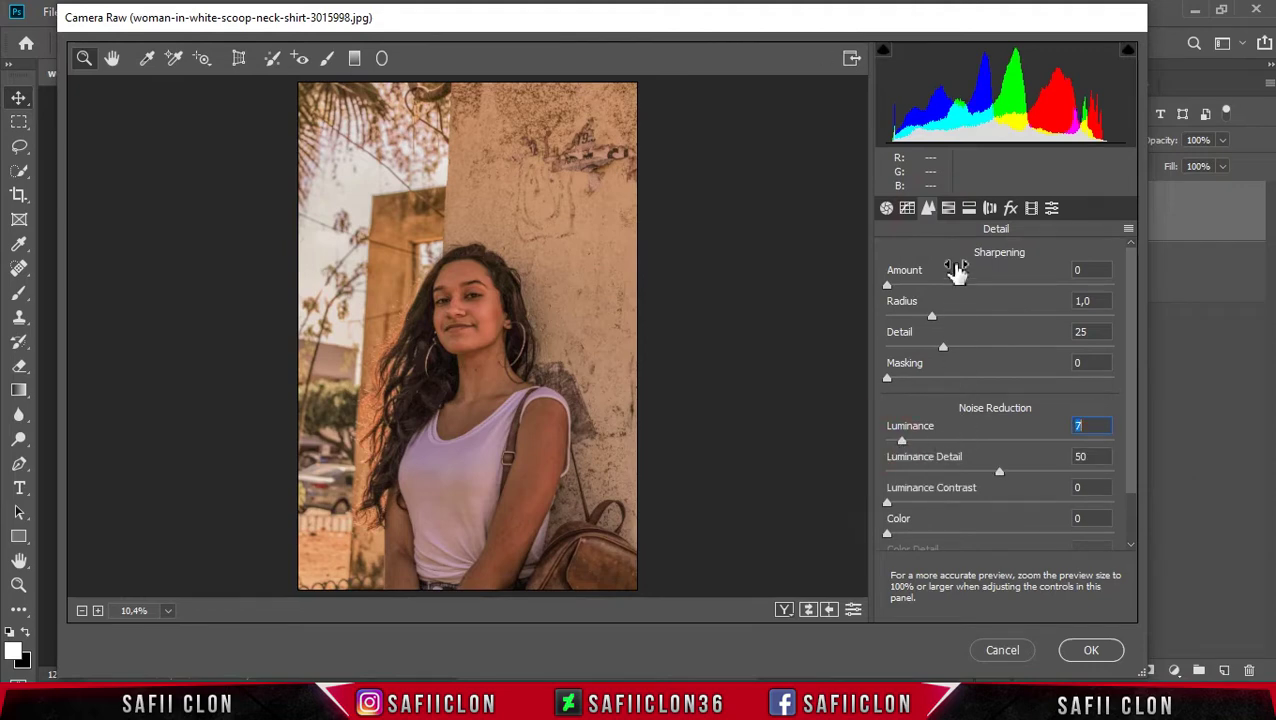
Adjust the HSL hues to Reds -8, Oranges -12, Yellows +35, Greens -100, Aquas -98 and Blues -30
click(948, 210)
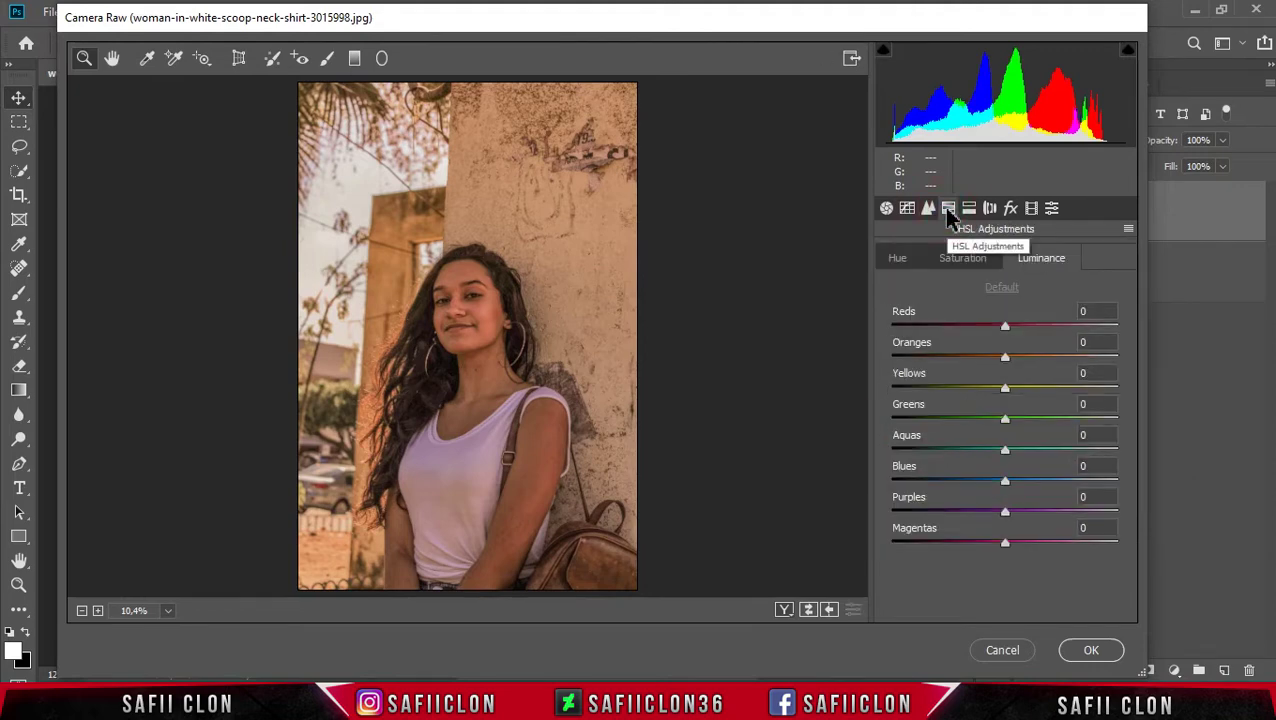
click(899, 258)
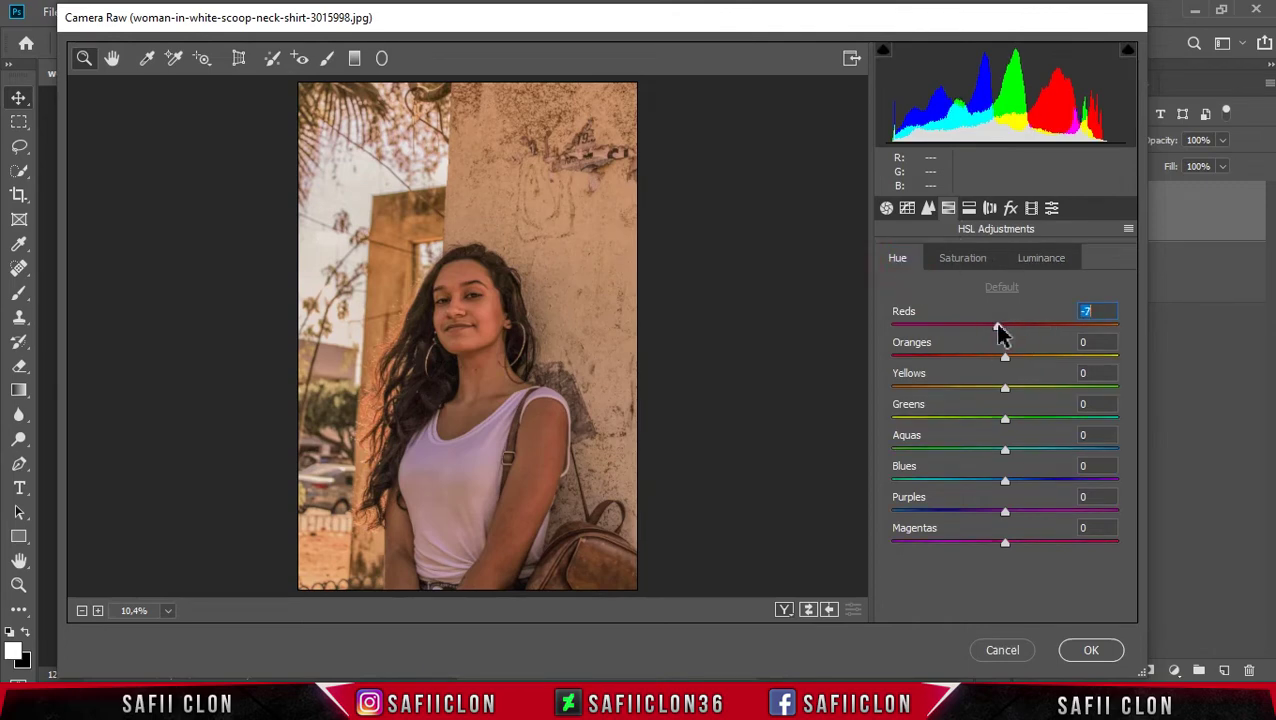
drag(1004, 357, 886, 421)
drag(1008, 456, 894, 455)
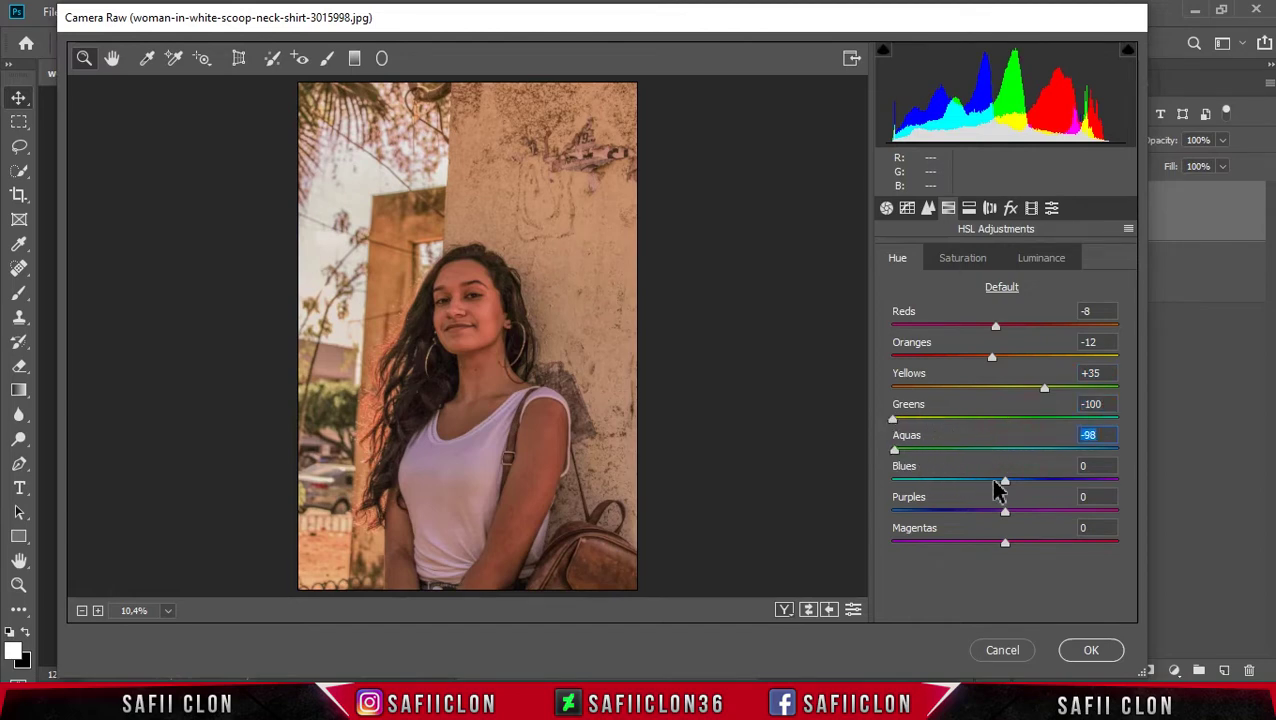
drag(1005, 481, 969, 478)
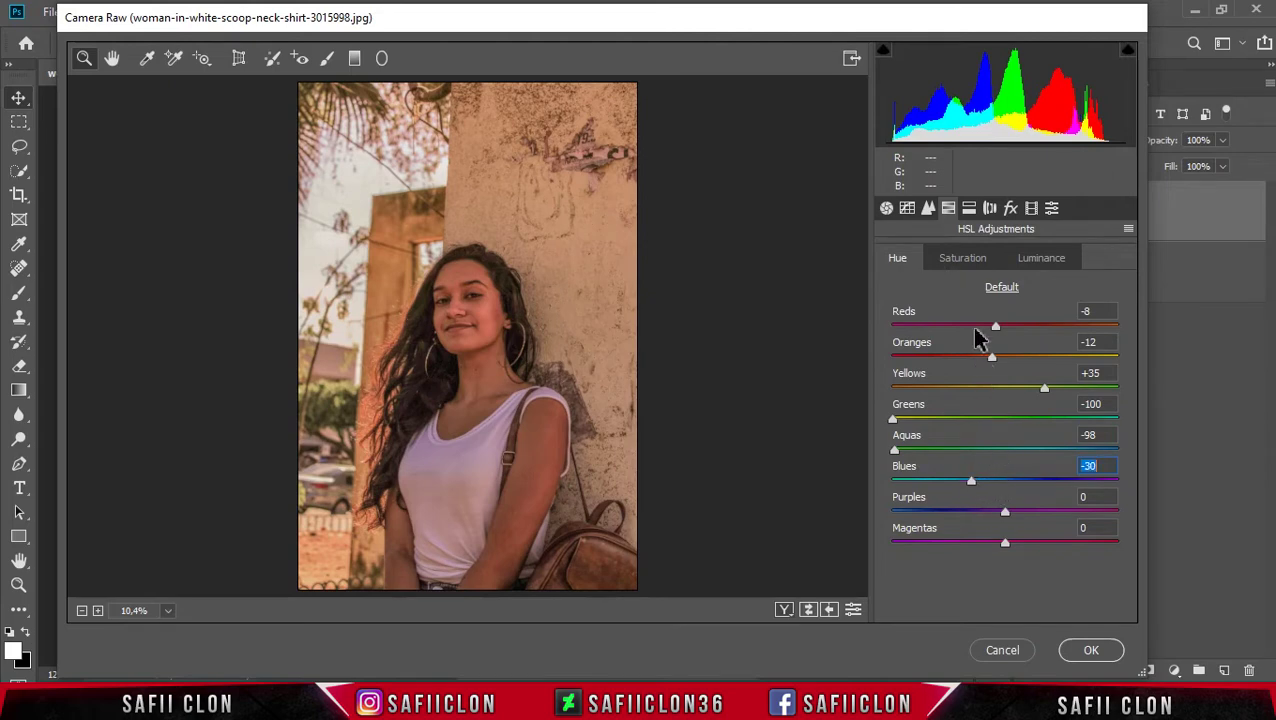
Reduce the HSL color saturation to Yellows -53, Greens -38, Aquas -100 and Blues -37
click(963, 264)
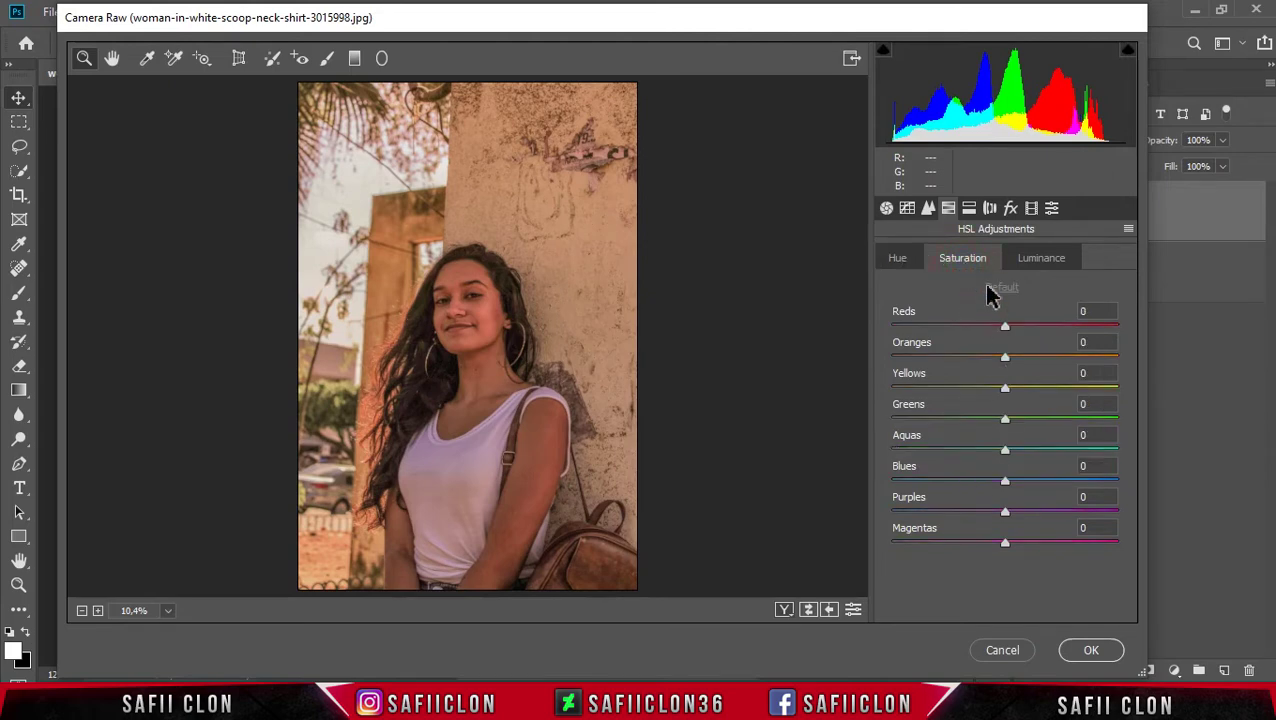
drag(1006, 390, 990, 425)
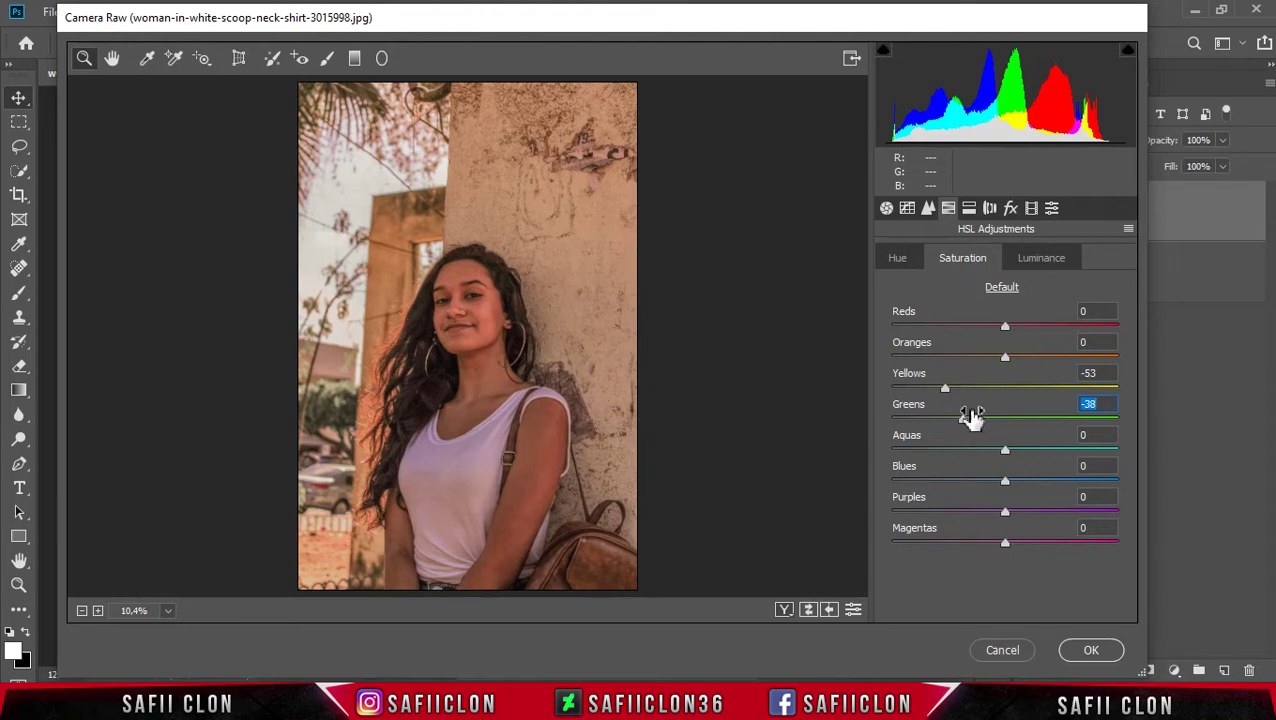
drag(1005, 451, 888, 460)
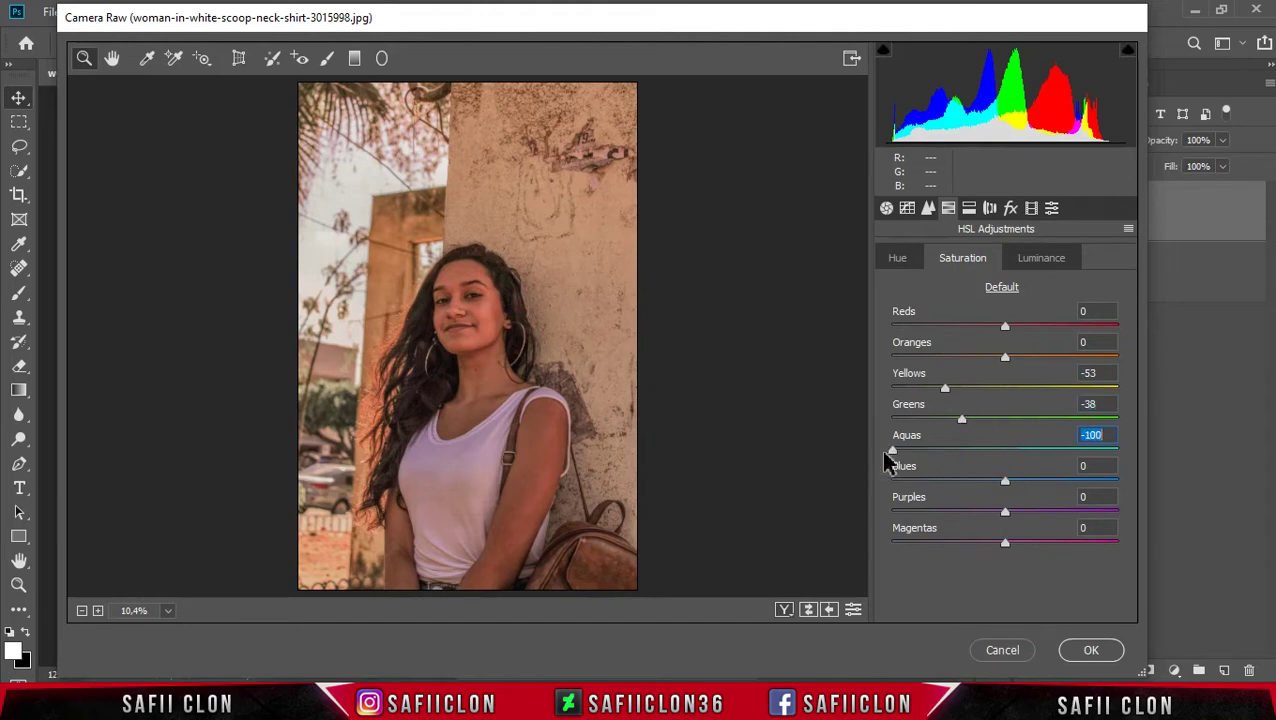
drag(1008, 486, 964, 484)
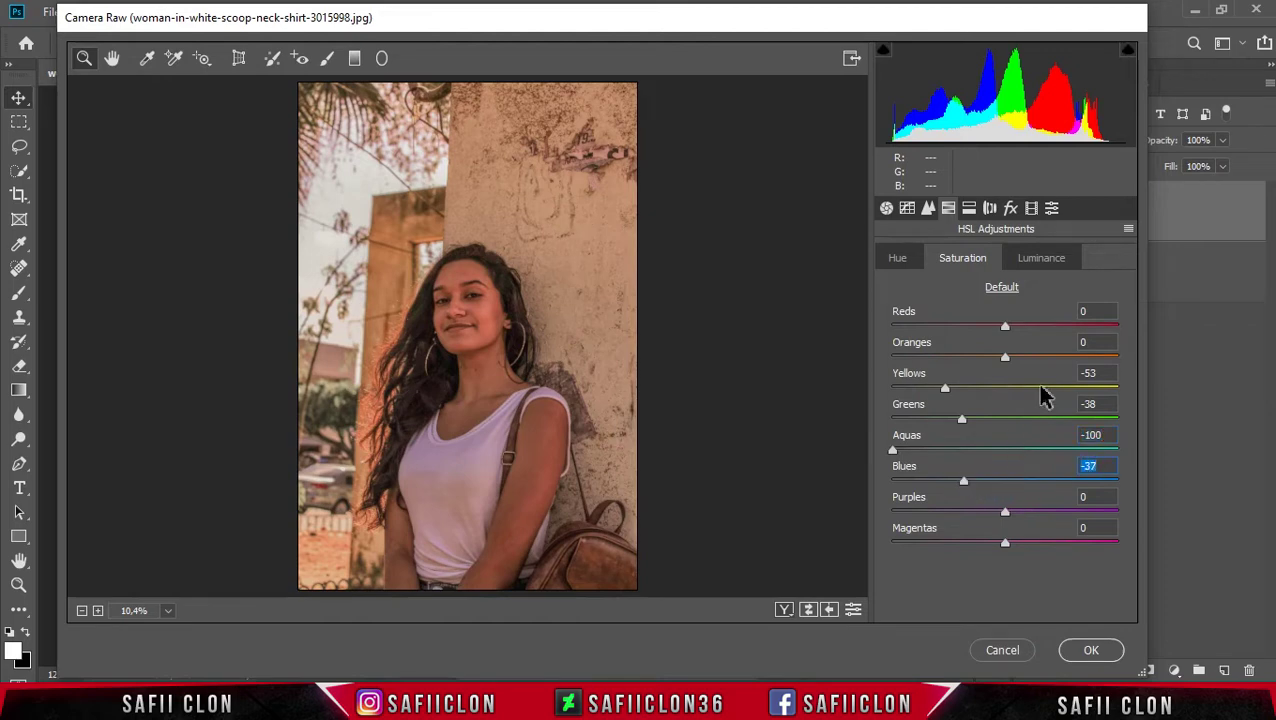
Set the HSL luminance of Reds to +20 and Yellows to -21
click(1040, 262)
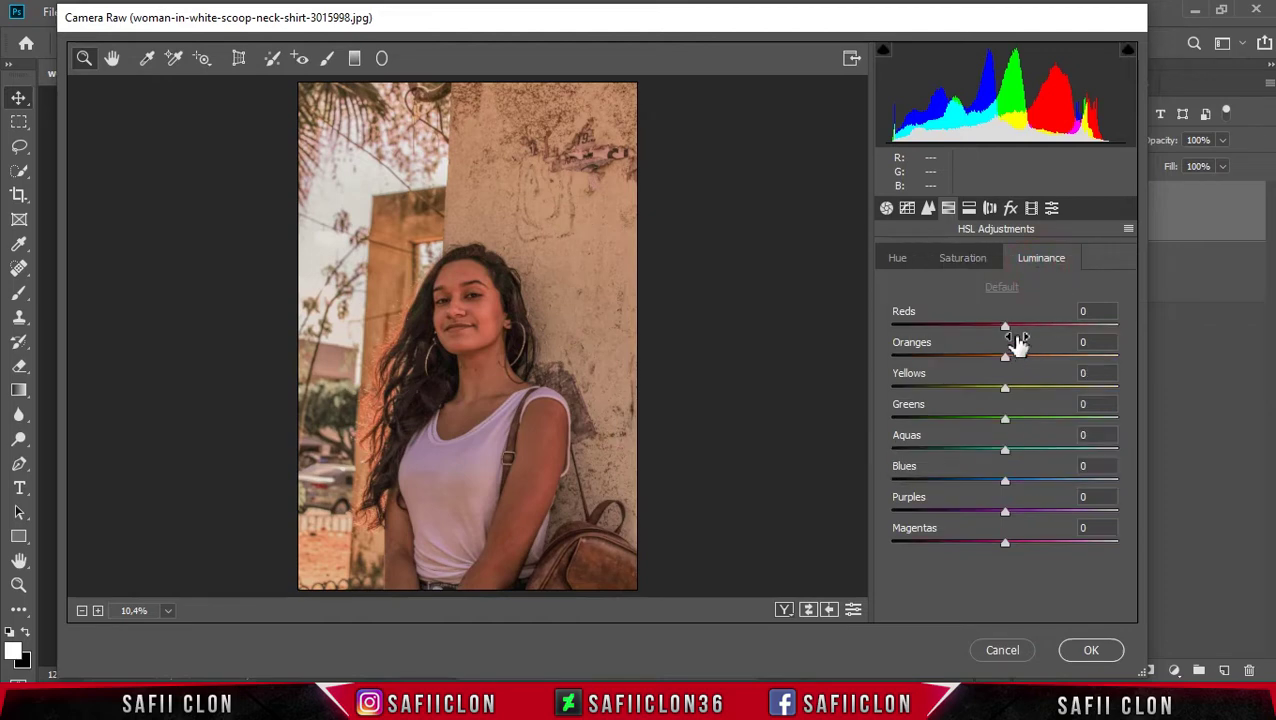
drag(1022, 330, 1027, 332)
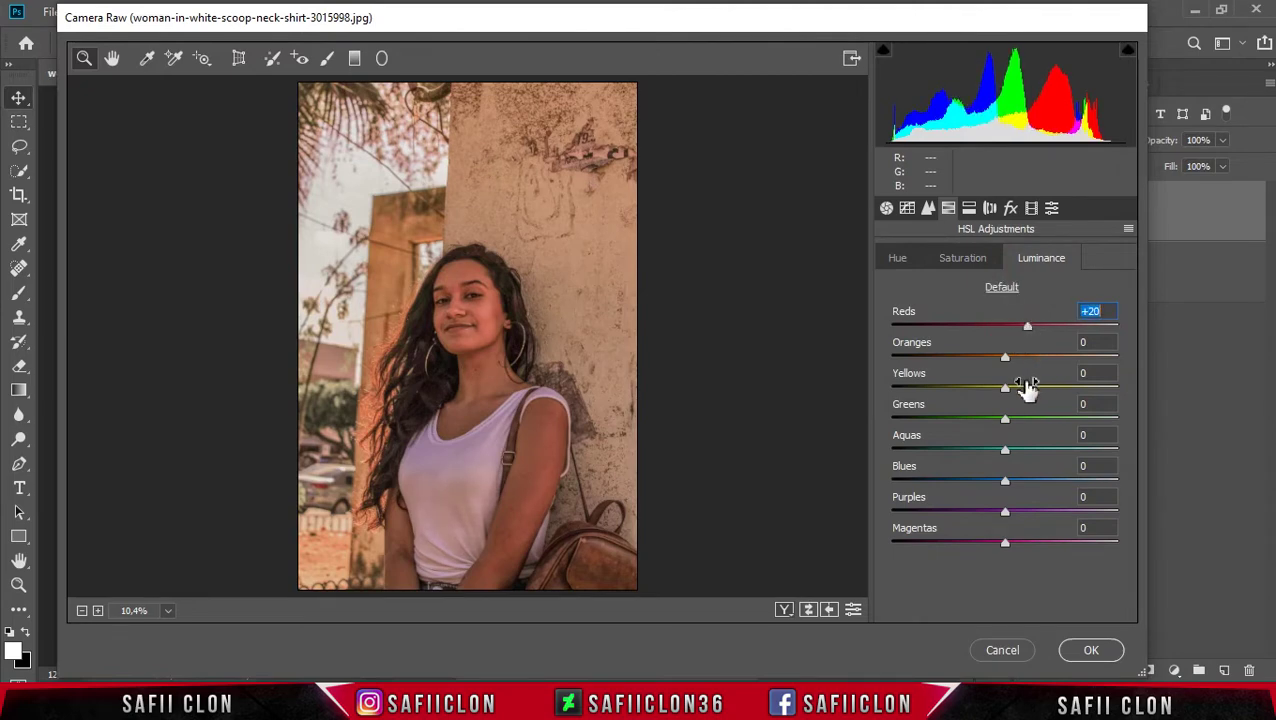
drag(1006, 391, 981, 392)
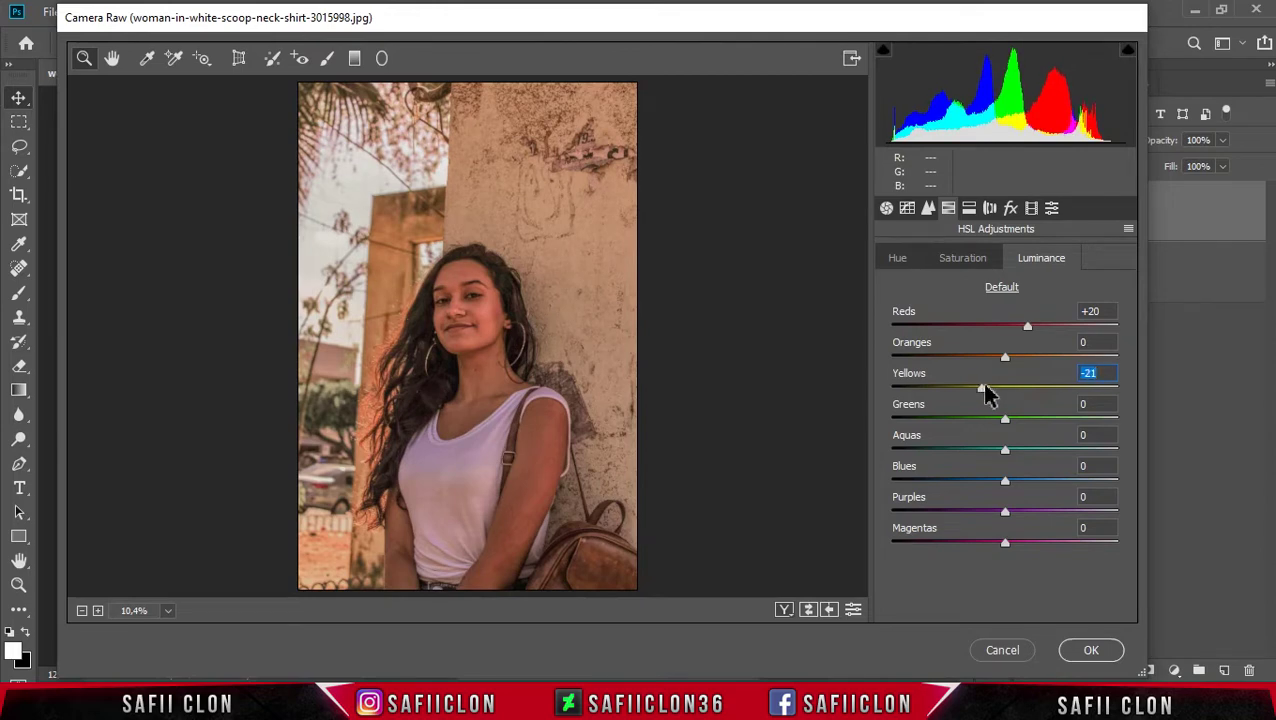
Apply split toning with highlights at hue 180, saturation 25 and shadows at hue 26, saturation 13
click(969, 209)
drag(901, 288, 995, 295)
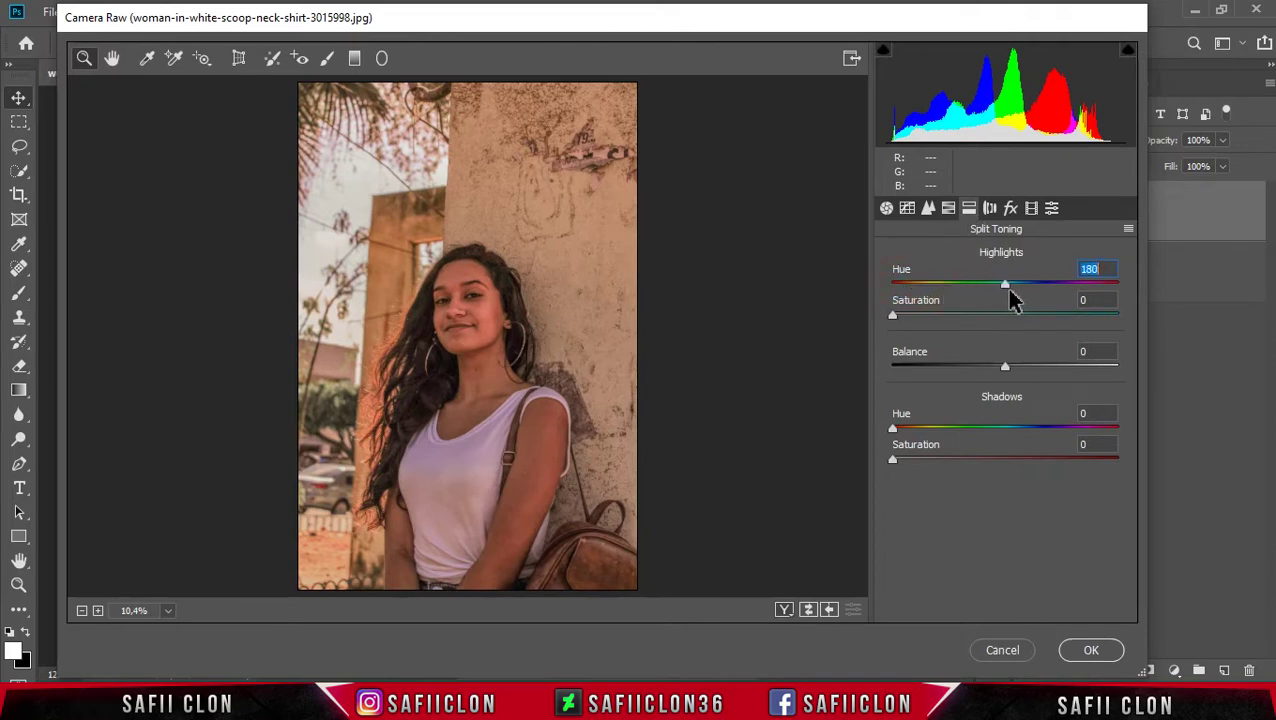
drag(895, 320, 948, 316)
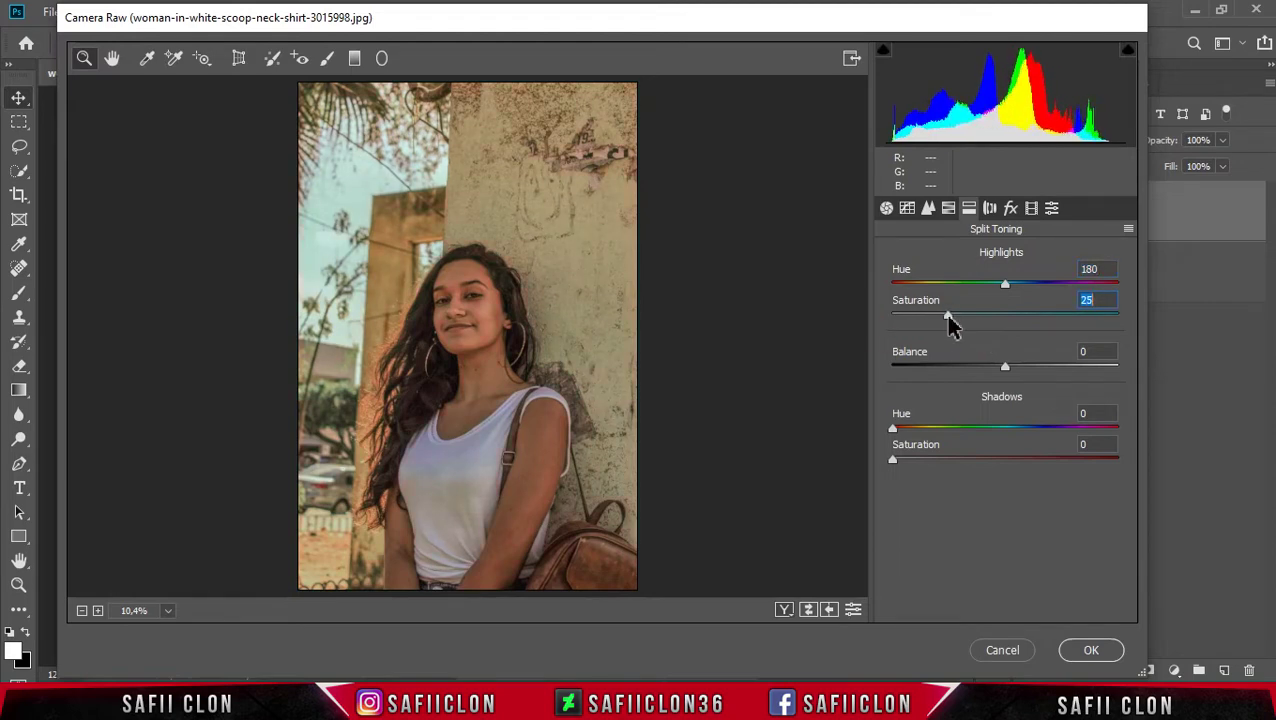
drag(898, 429, 913, 429)
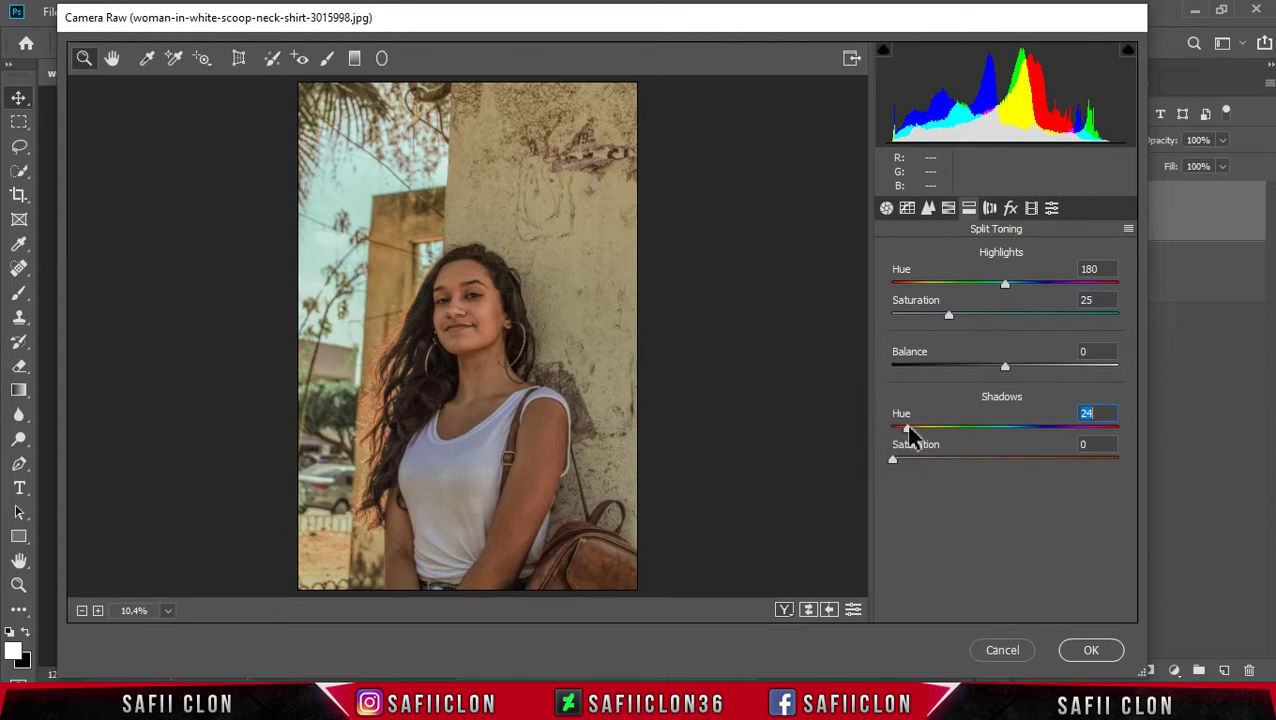
drag(900, 465, 919, 460)
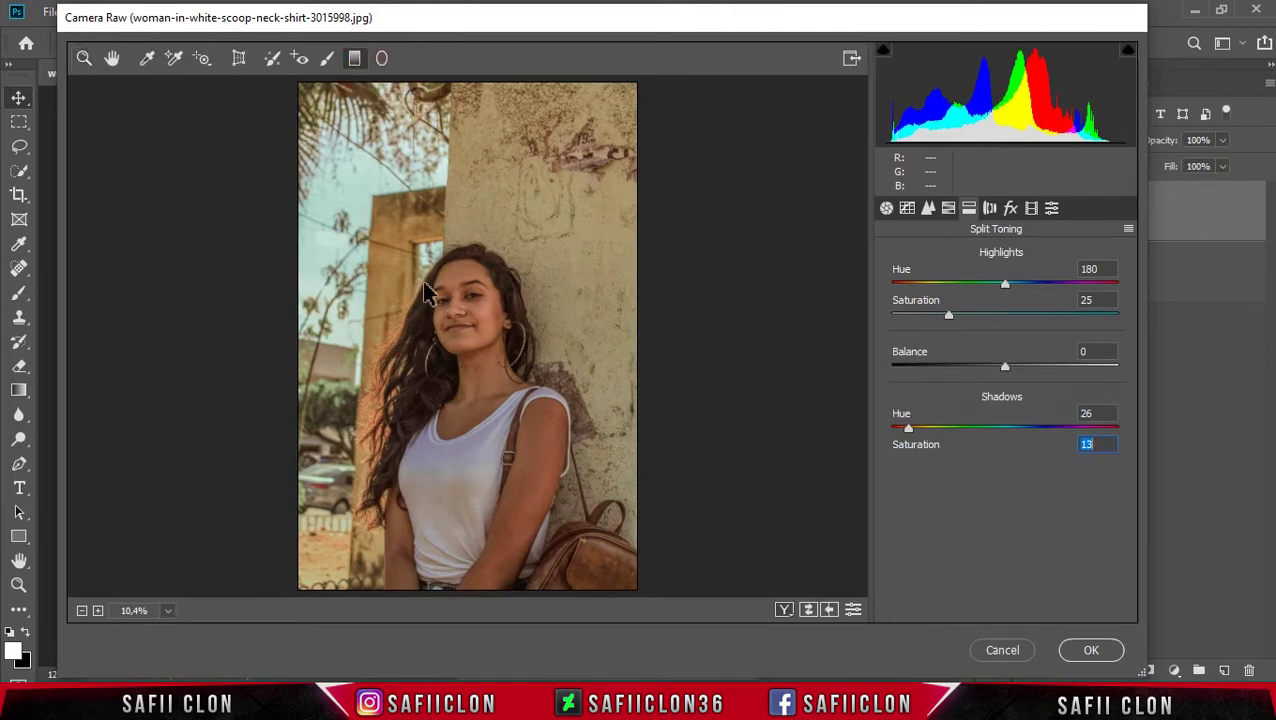
Add a graduated filter from the photo's left edge to the woman's neck with Exposure -0,50, Contrast -17, Highlights -42, Shadows +16, Whites -84, Clarity -14
click(355, 59)
drag(308, 333, 471, 371)
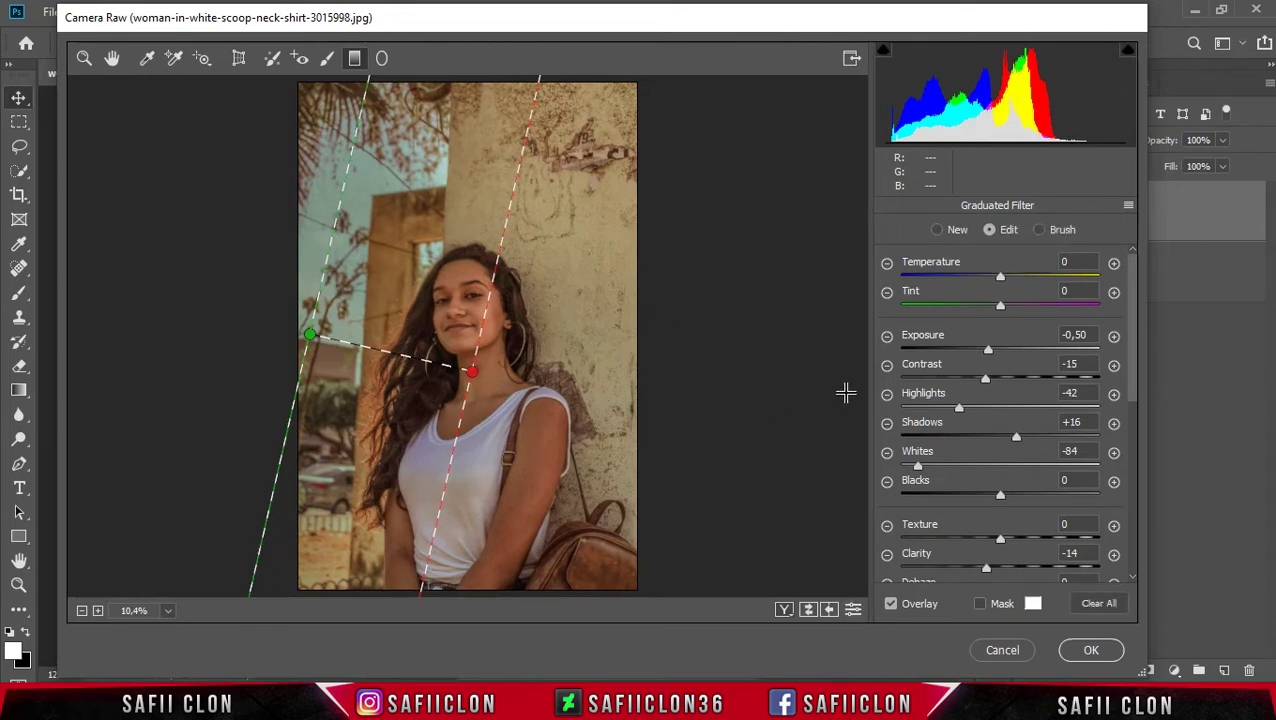
click(1085, 334)
drag(988, 355, 983, 386)
click(1078, 393)
click(1084, 422)
click(1090, 452)
scroll(1137, 433, down, 3)
click(1068, 473)
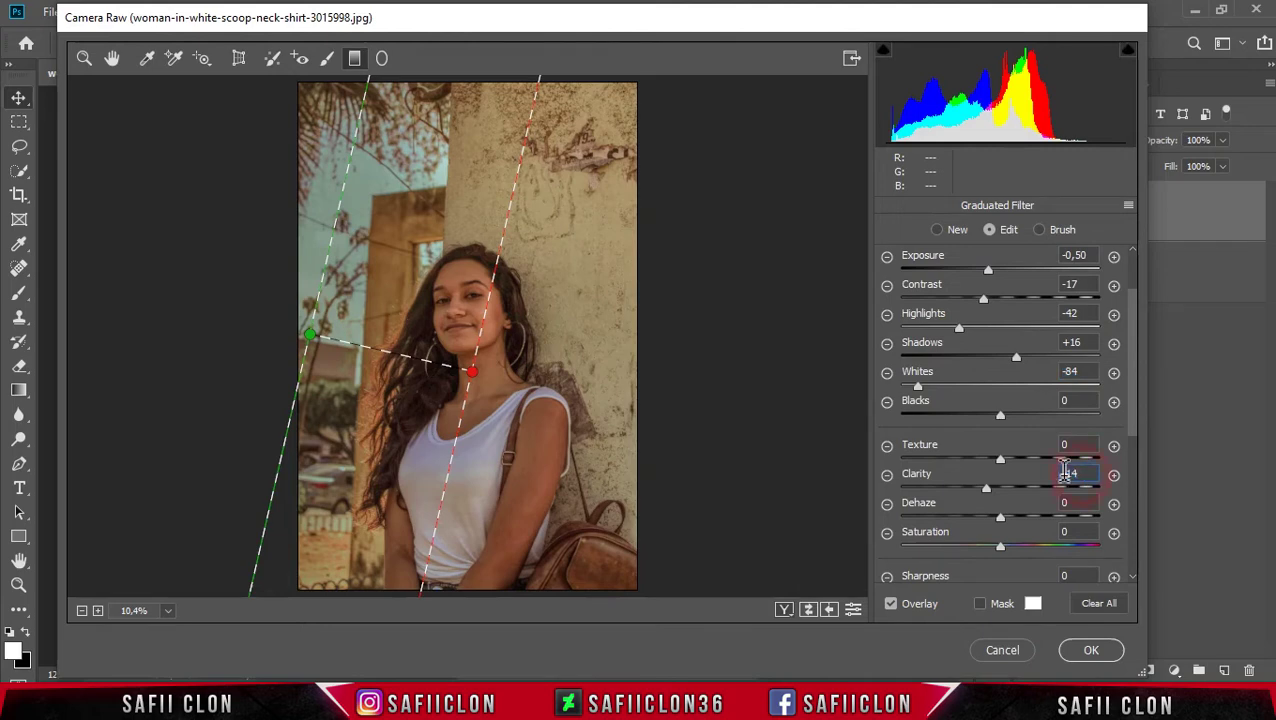
scroll(1131, 419, up, 1)
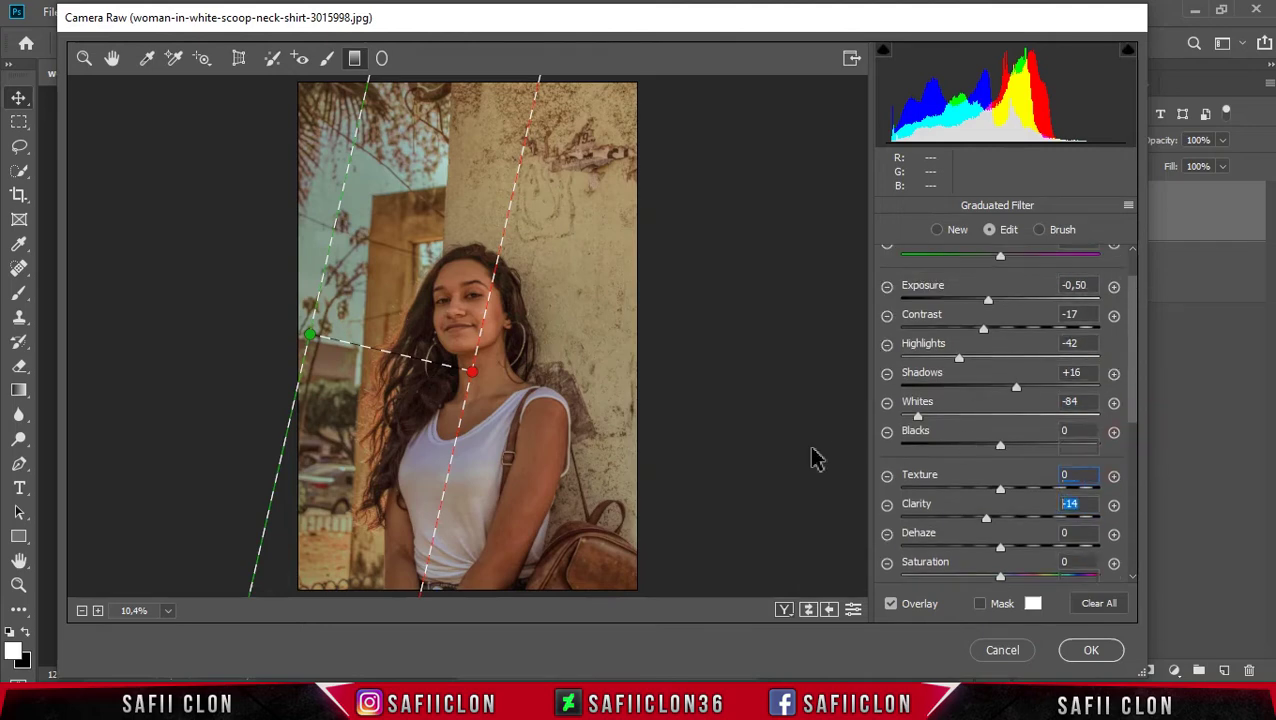
click(84, 60)
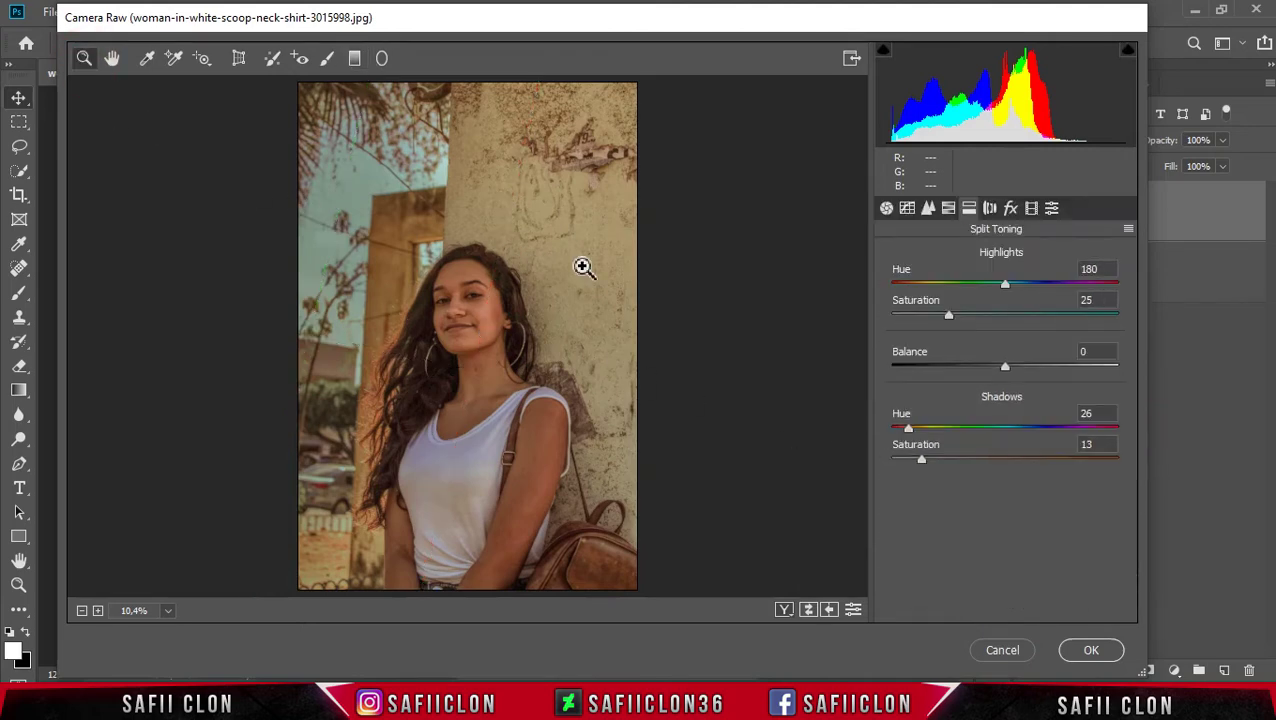
Compare the photo in the different before/after views, return to the single view and apply the Camera Raw adjustments
click(786, 612)
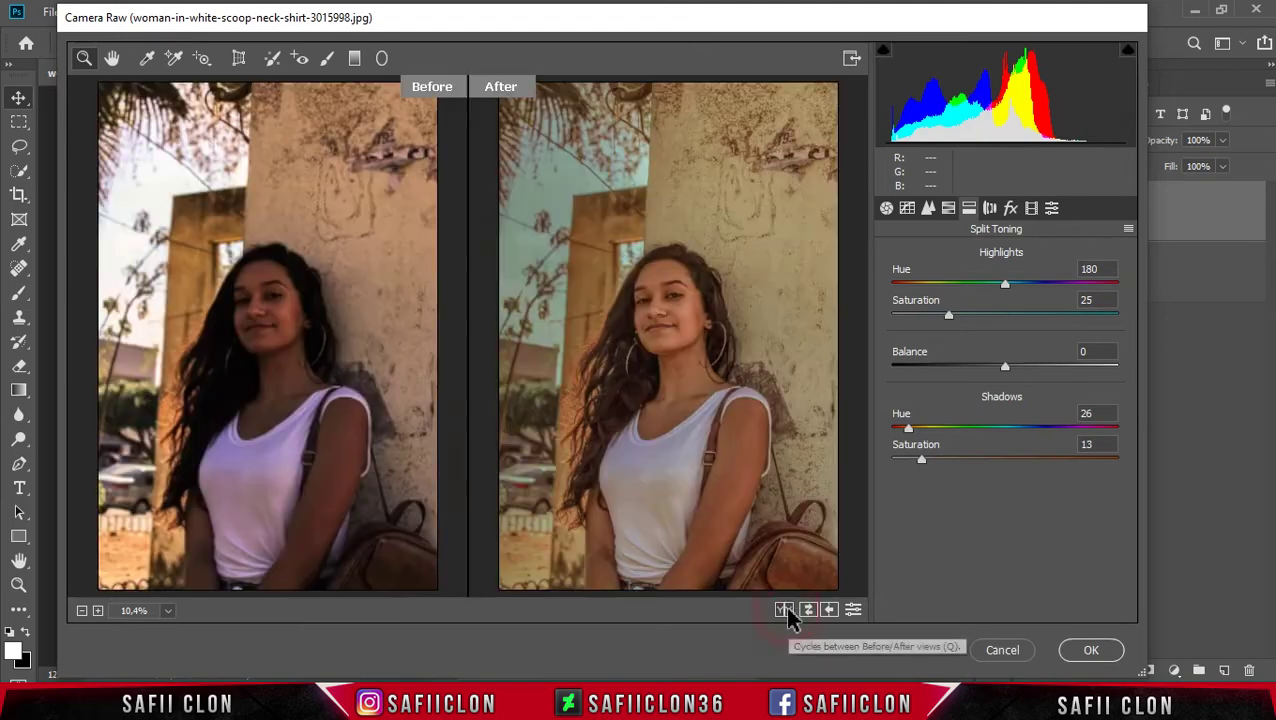
click(786, 612)
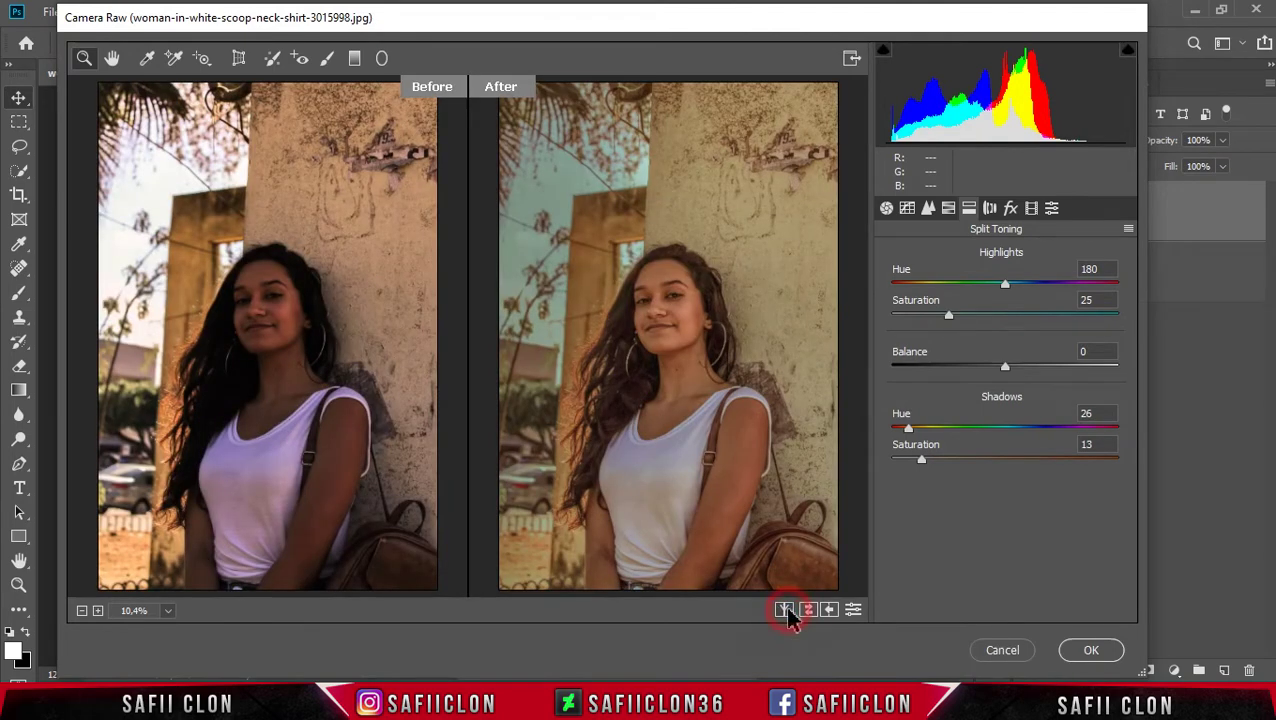
click(786, 612)
click(786, 612)
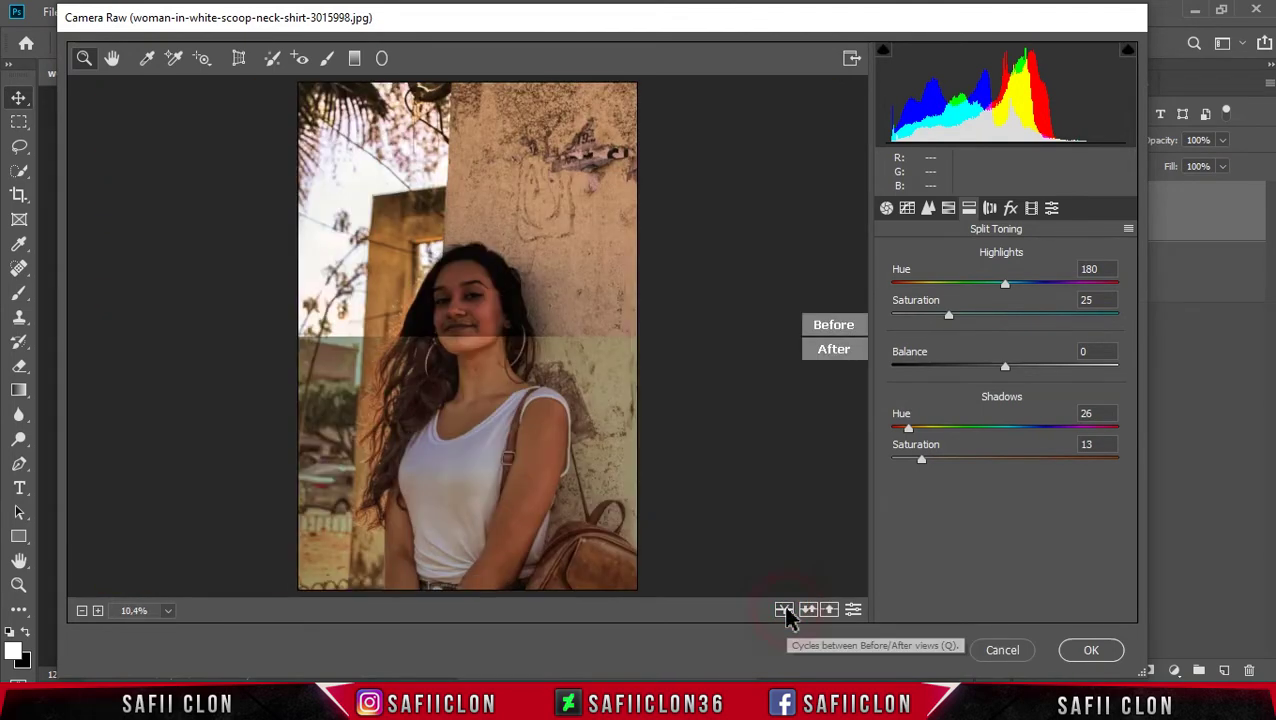
click(786, 612)
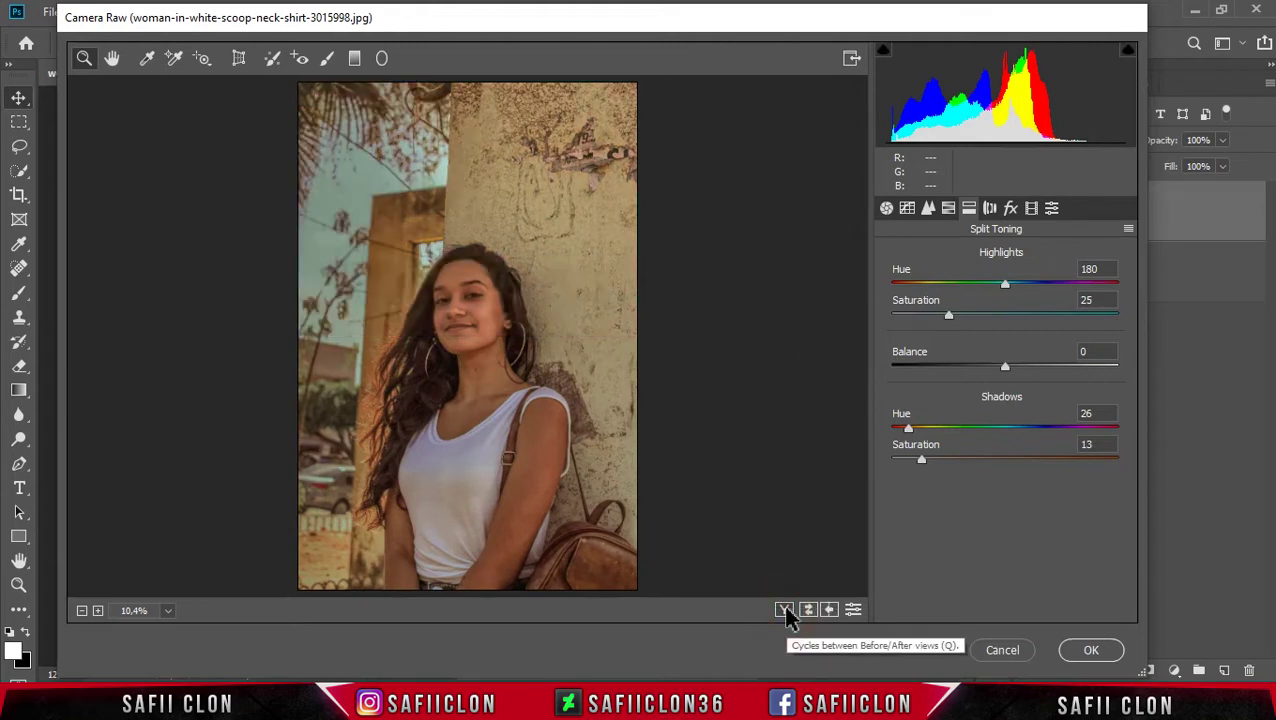
click(1076, 655)
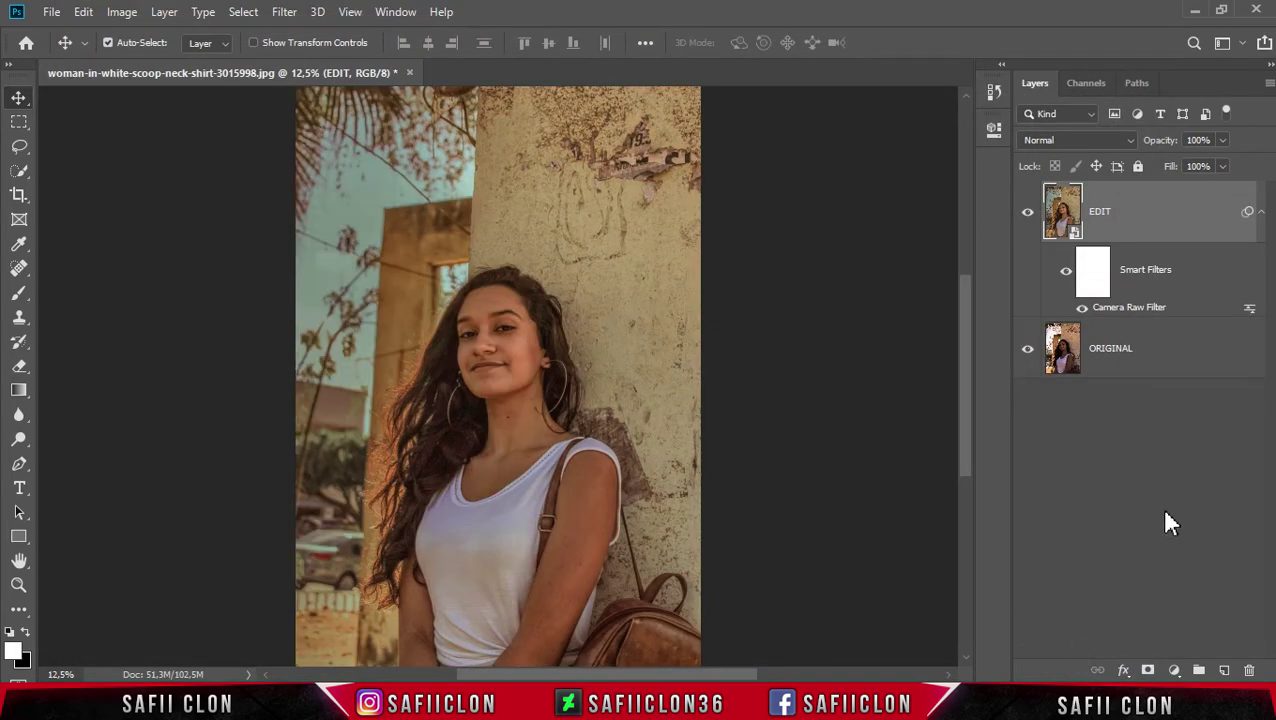
Compare the graded photo with the original by toggling the EDIT layer's visibility at different zoom levels
key(ctrl+plus)
scroll(755, 433, down, 3)
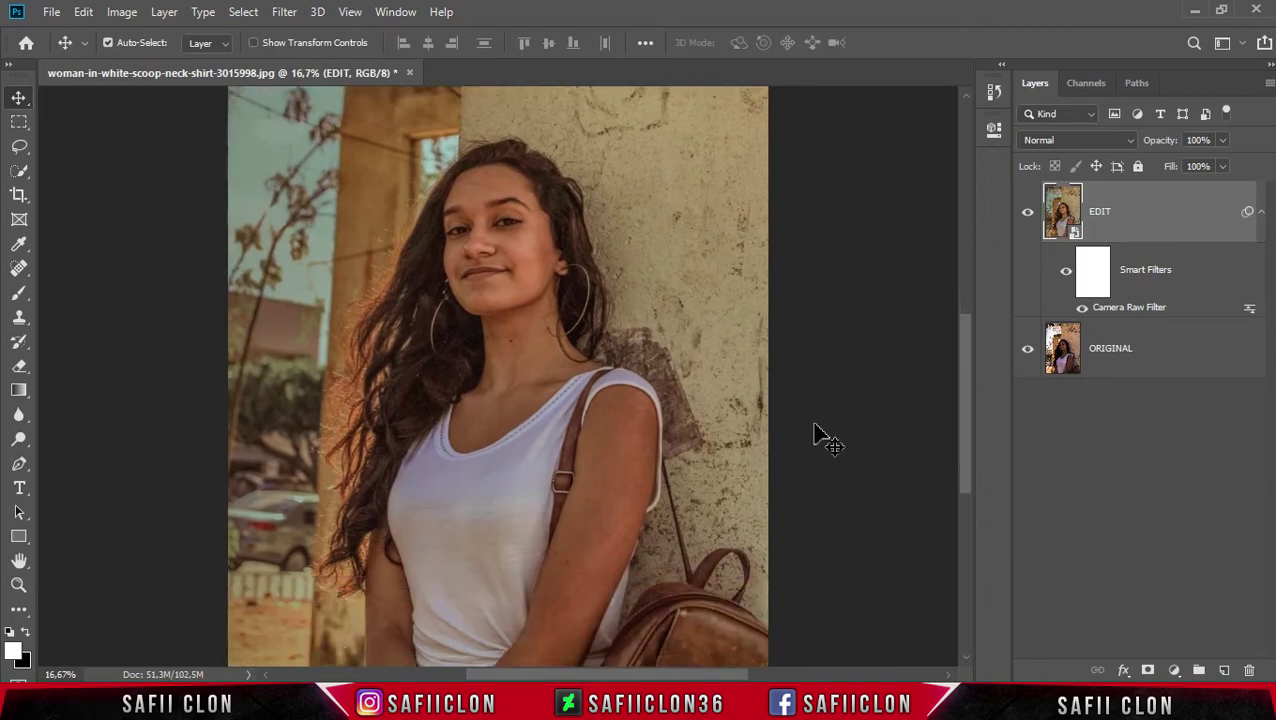
scroll(822, 425, up, 1)
key(ctrl+minus)
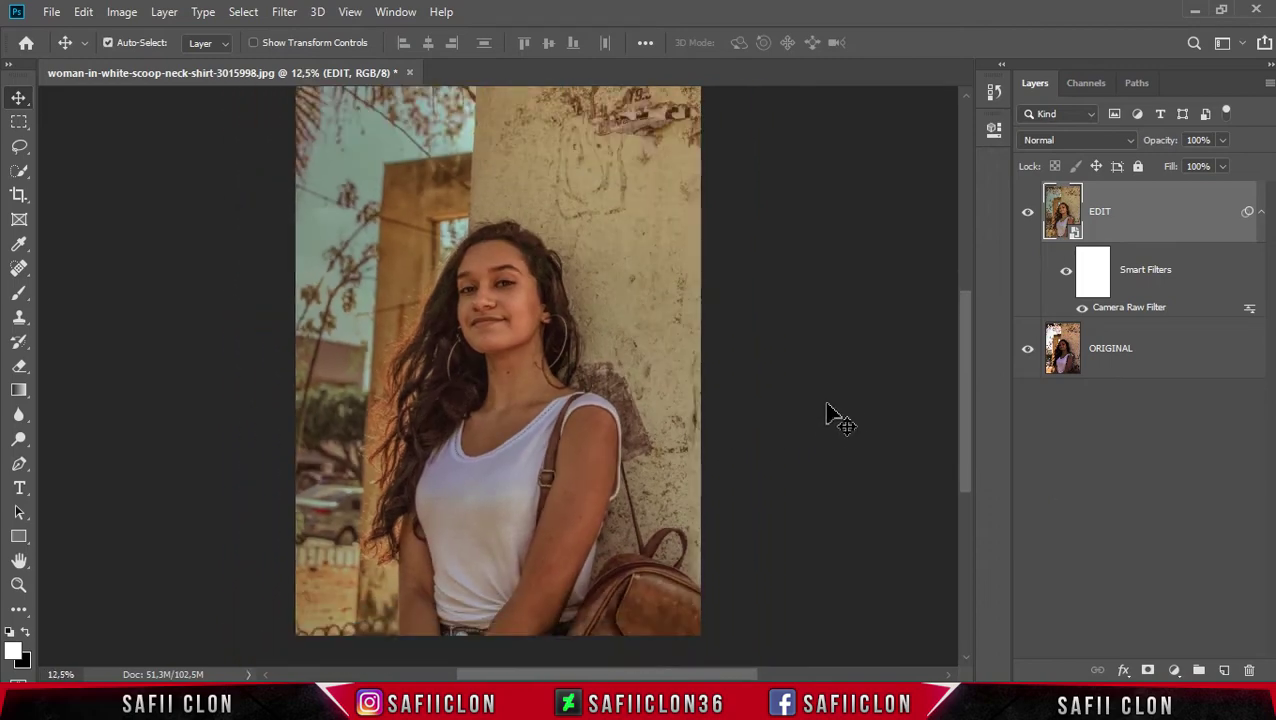
scroll(838, 414, up, 1)
click(1027, 213)
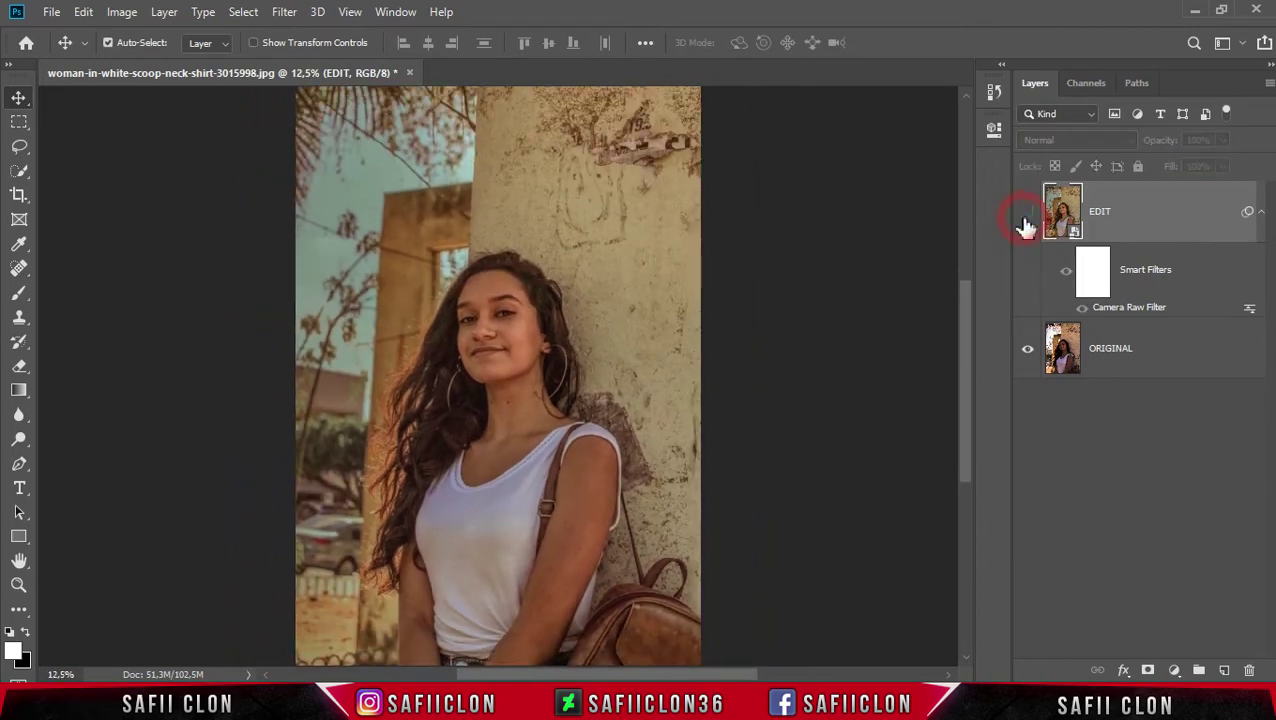
click(1027, 213)
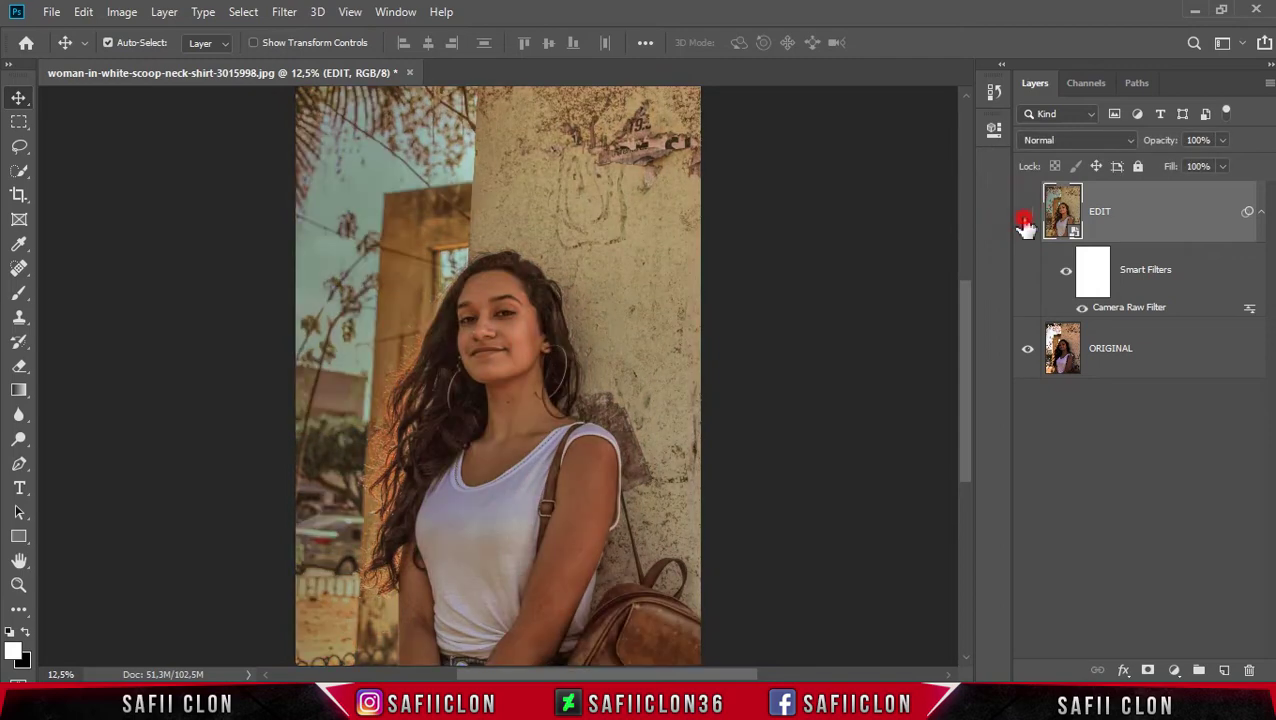
click(1027, 216)
click(1027, 216)
click(1027, 216)
key(ctrl+plus)
scroll(888, 236, down, 1)
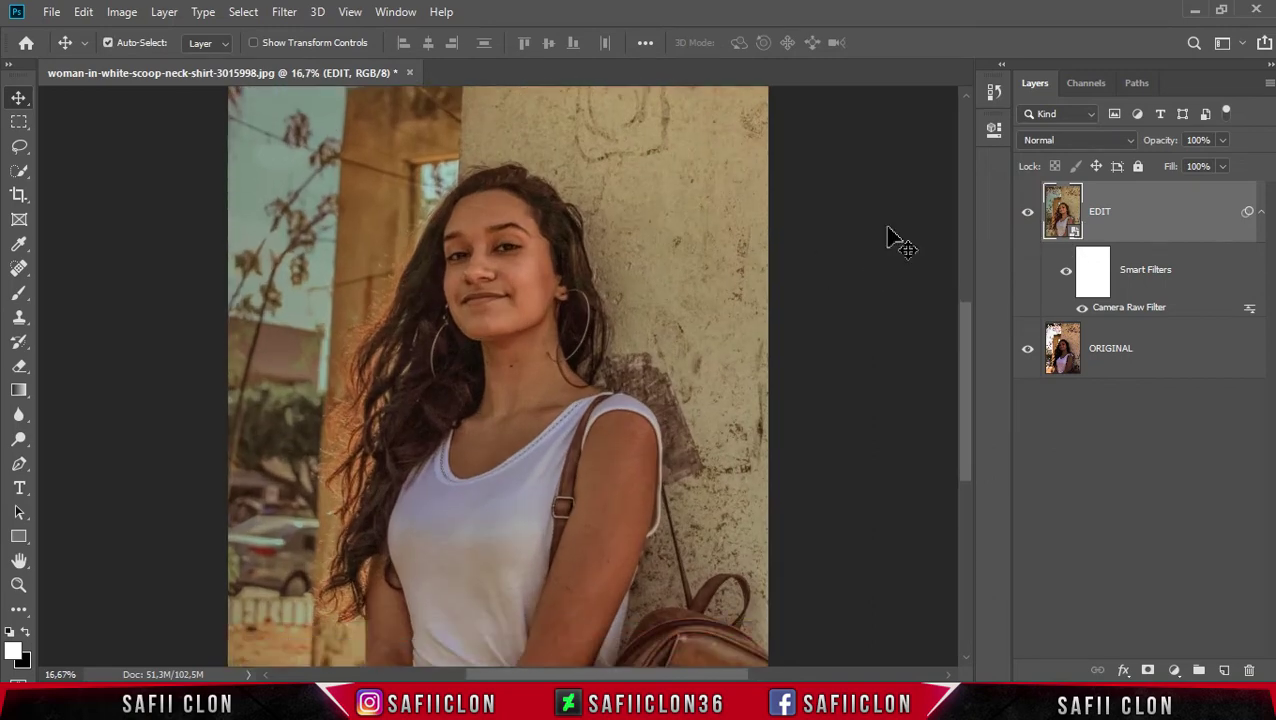
scroll(895, 240, up, 1)
click(1026, 216)
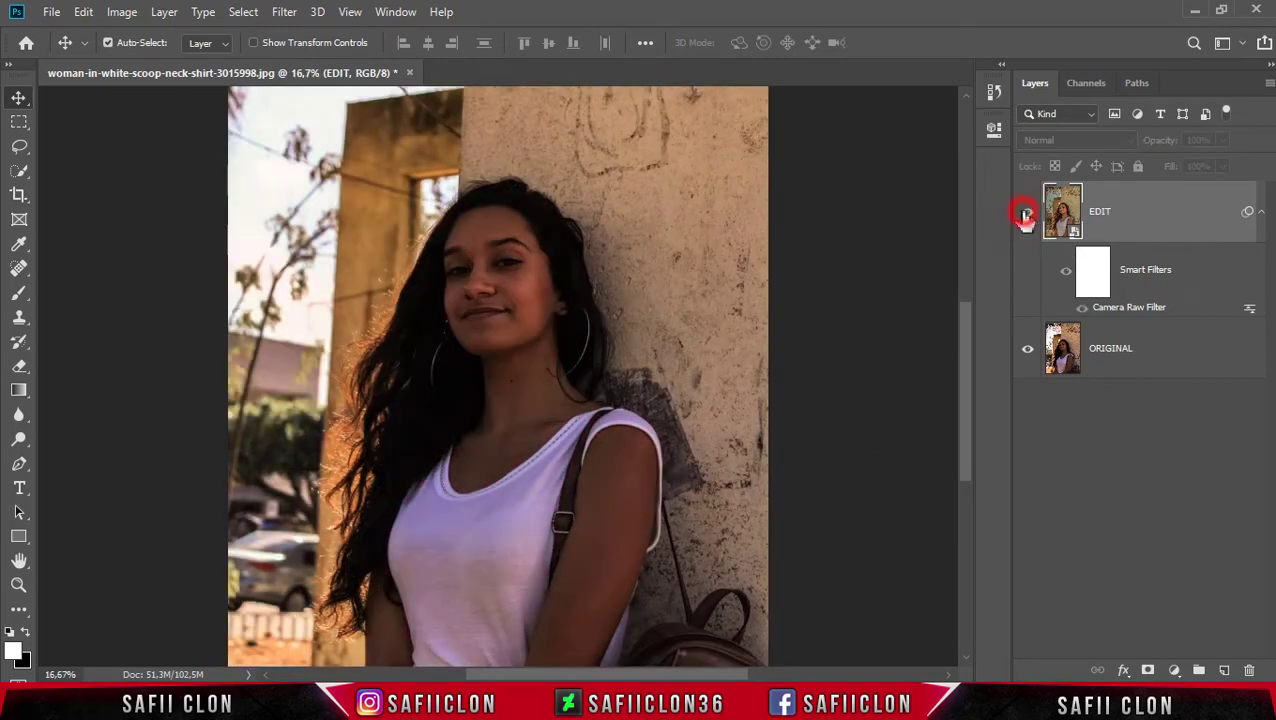
click(1026, 217)
click(1026, 216)
click(1026, 216)
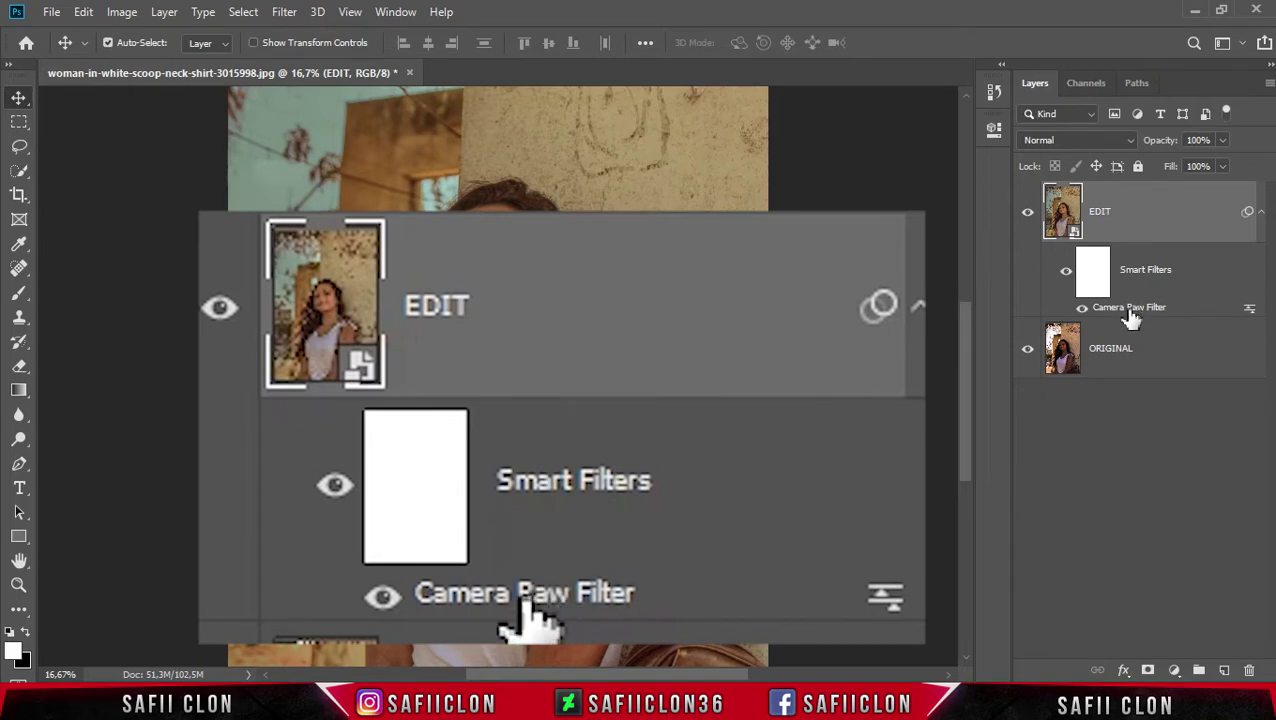
Reopen the EDIT layer's Camera Raw Filter and save all its settings as the preset file Color B in the BK folder
double_click(1139, 309)
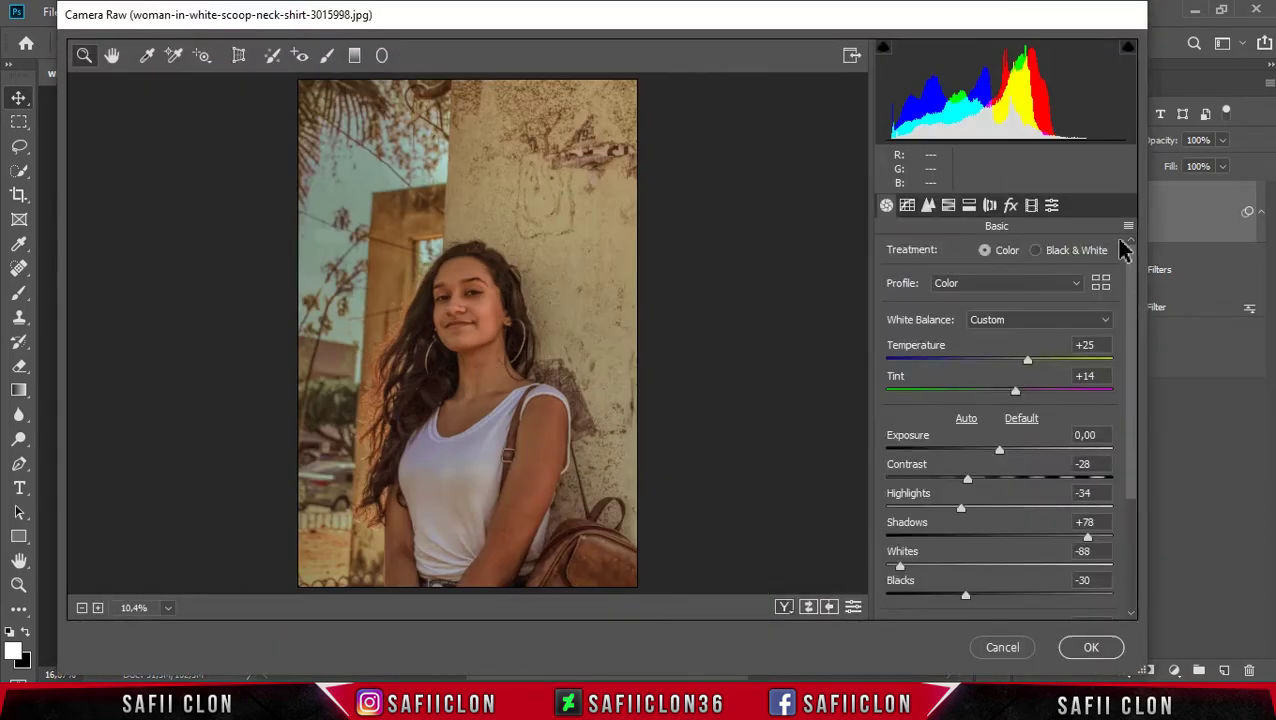
click(1129, 228)
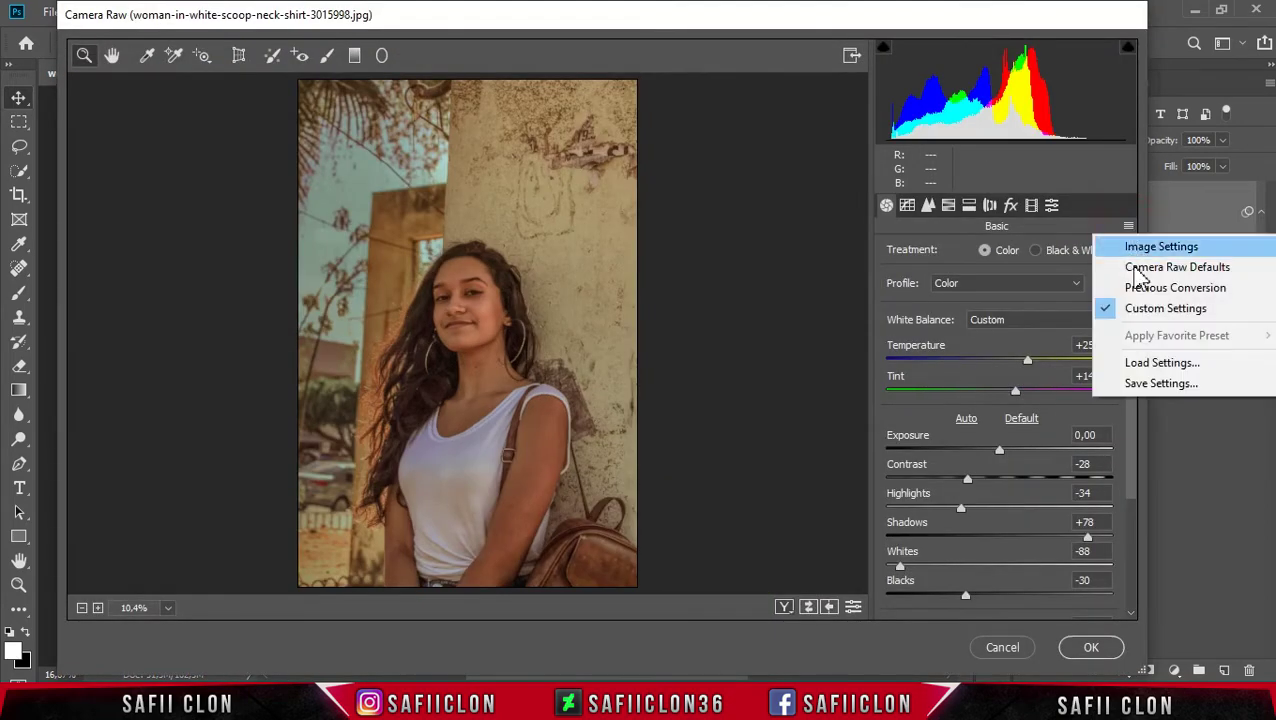
click(1156, 390)
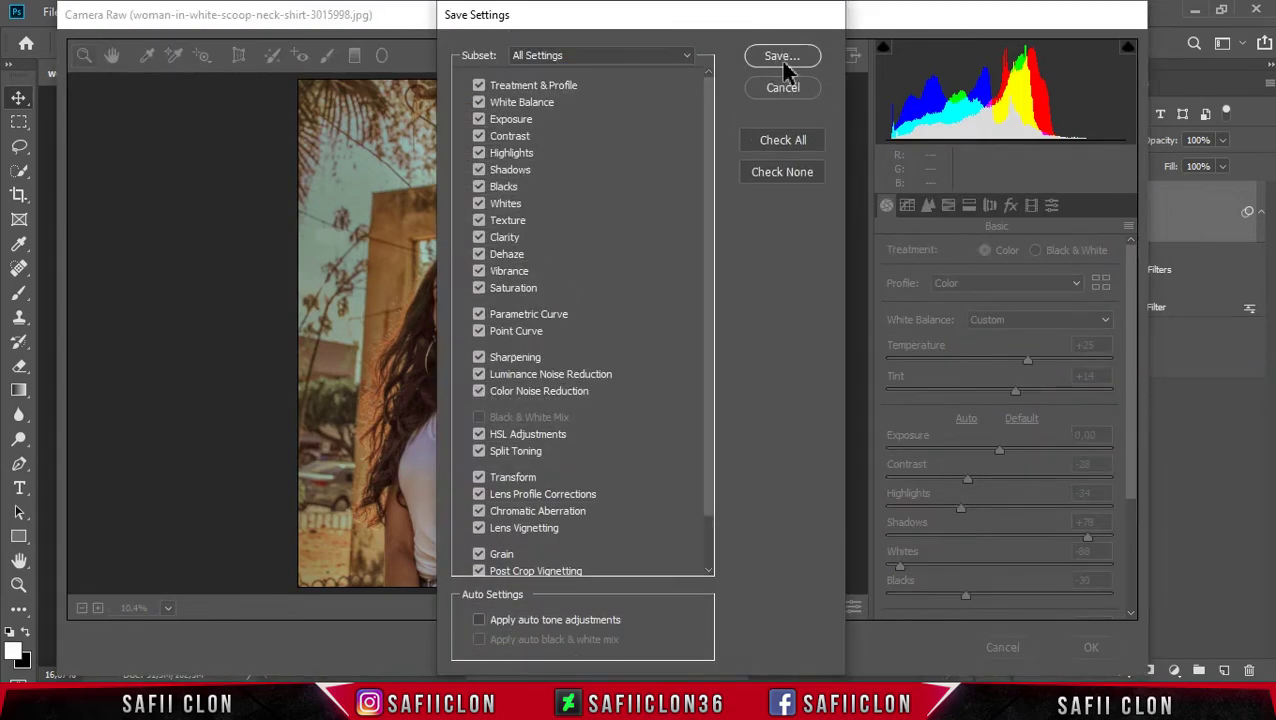
click(781, 57)
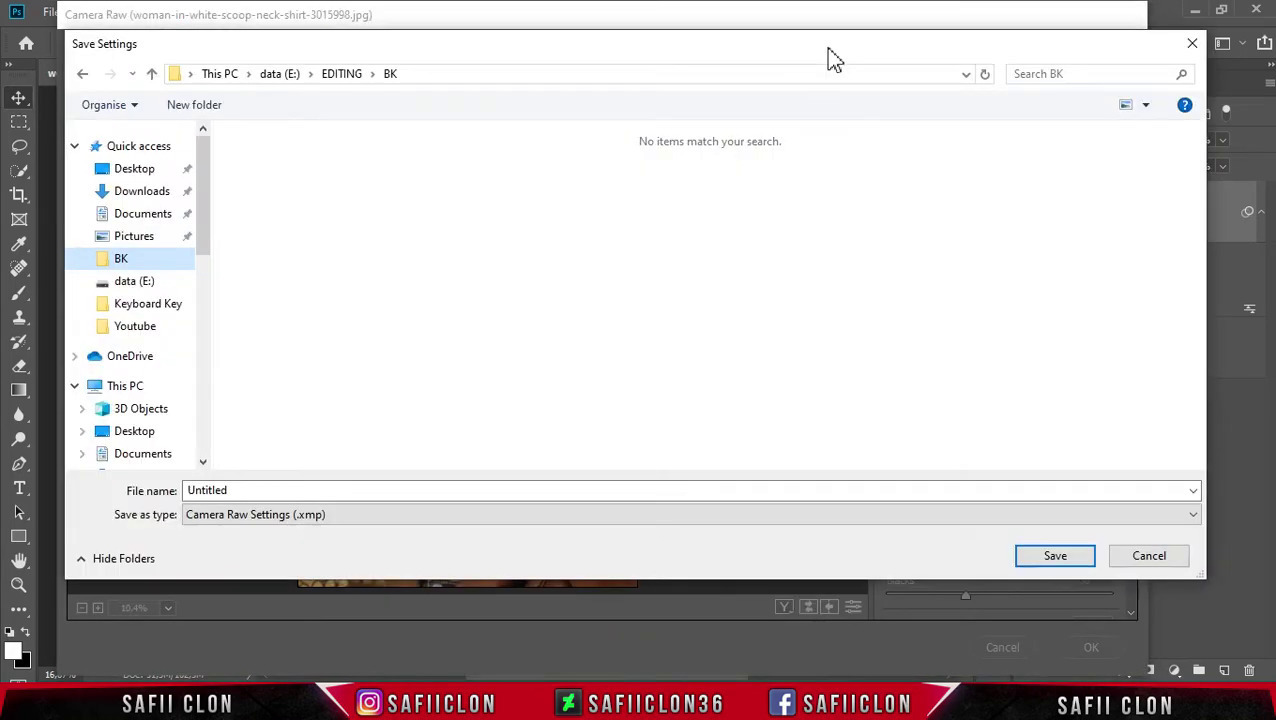
double_click(328, 491)
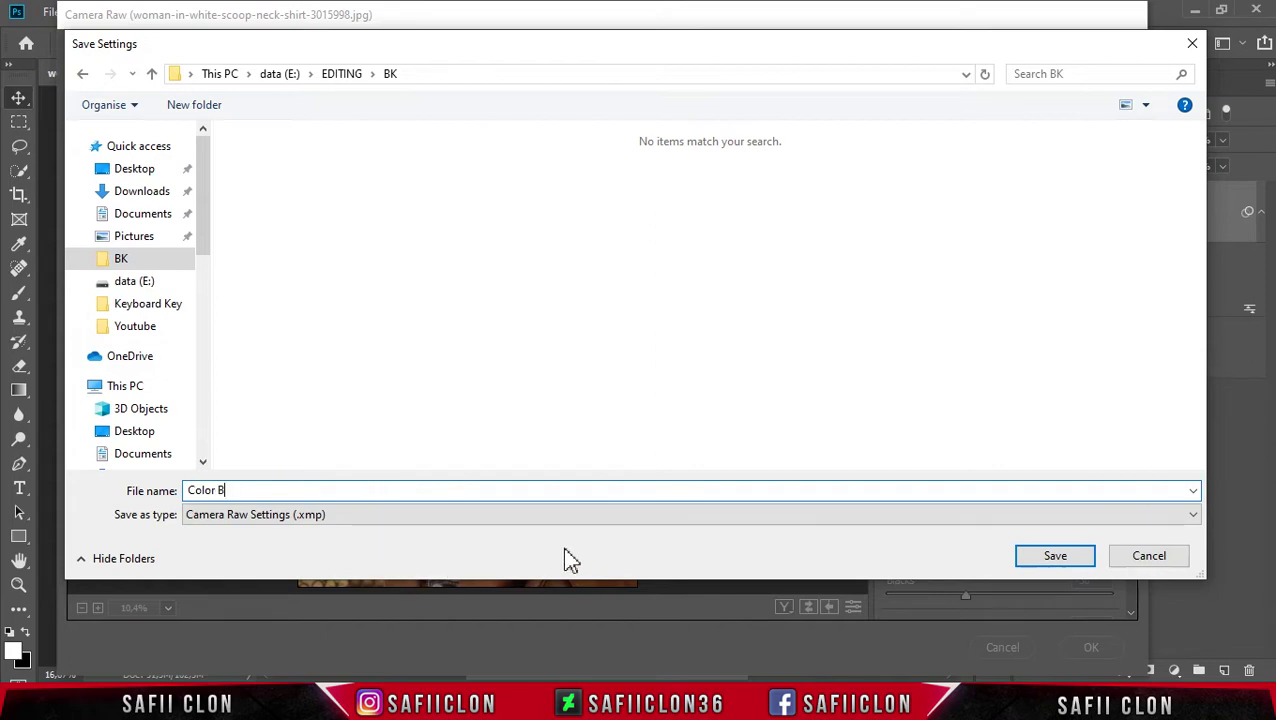
click(1056, 557)
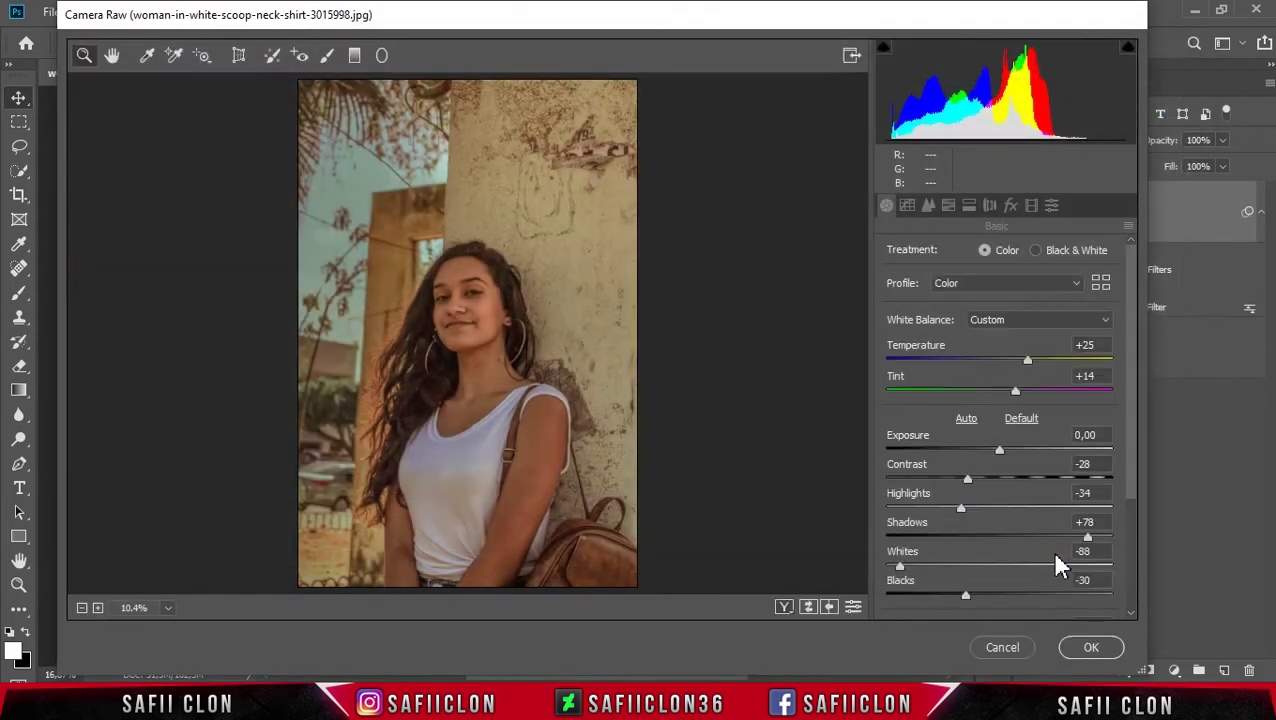
click(1085, 652)
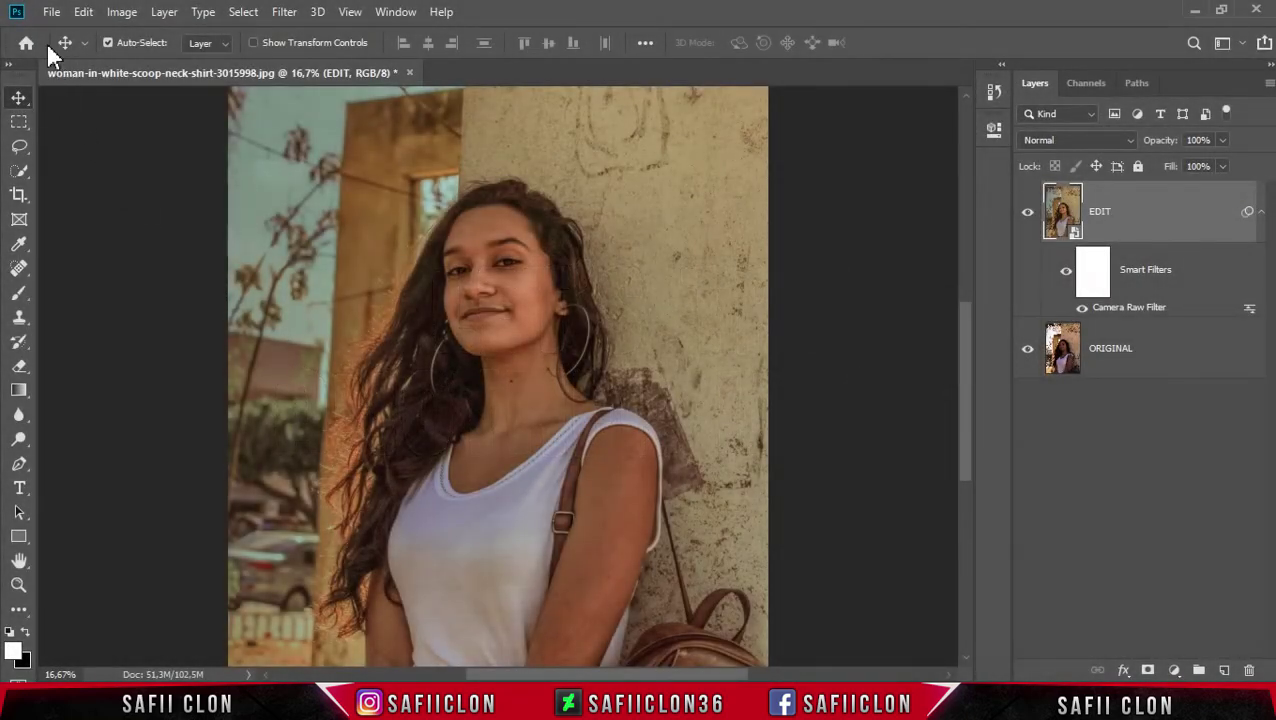
Open the photo woman-wearing-gray-top-2180890 from the BK folder
click(52, 14)
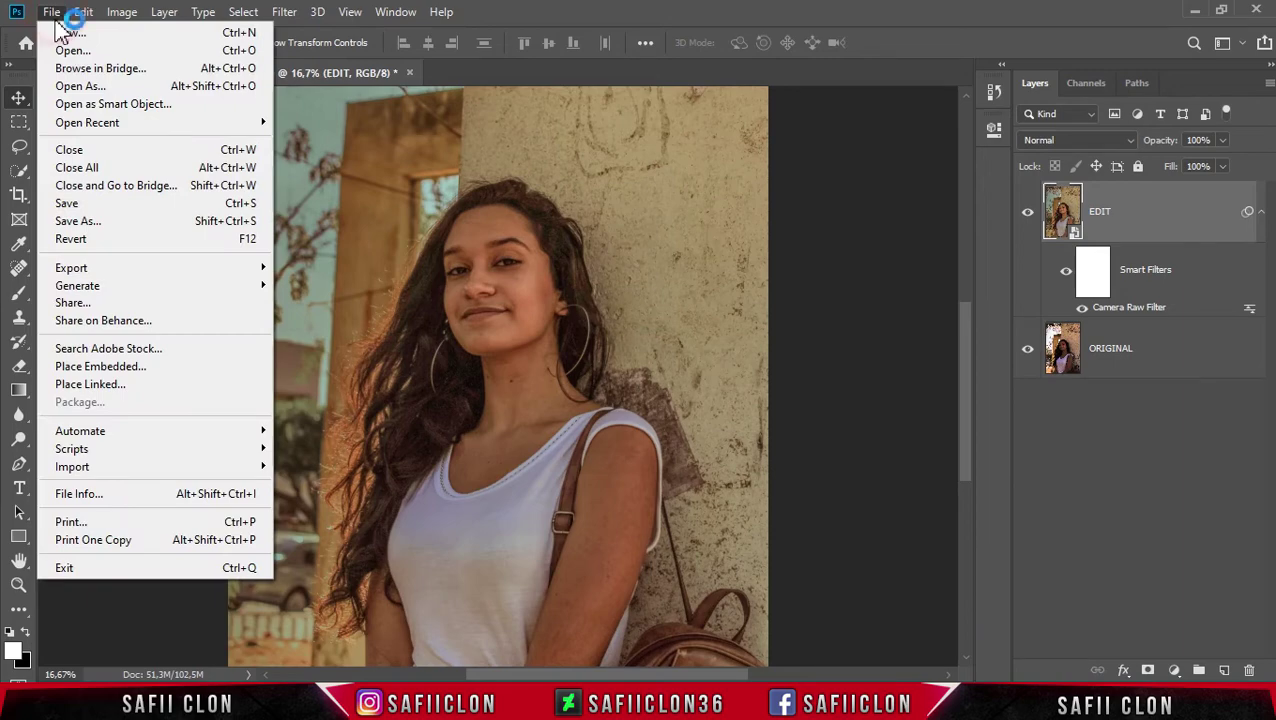
click(98, 52)
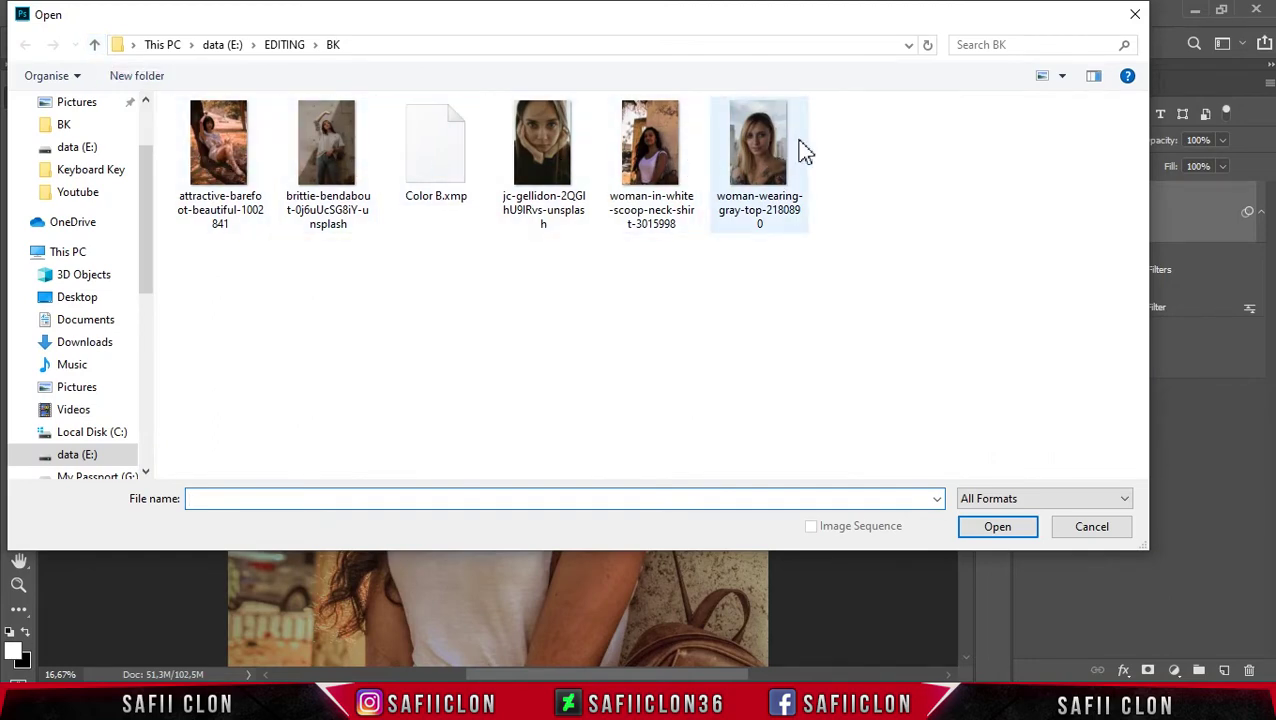
click(760, 140)
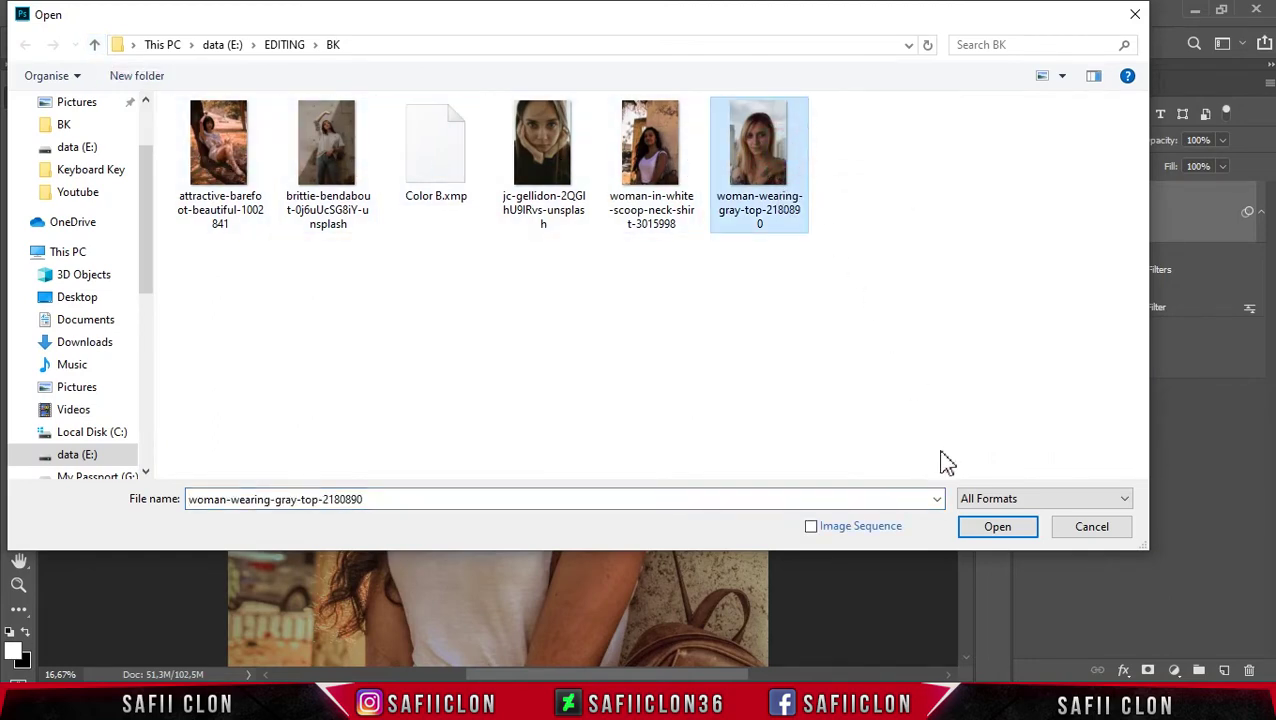
click(1000, 530)
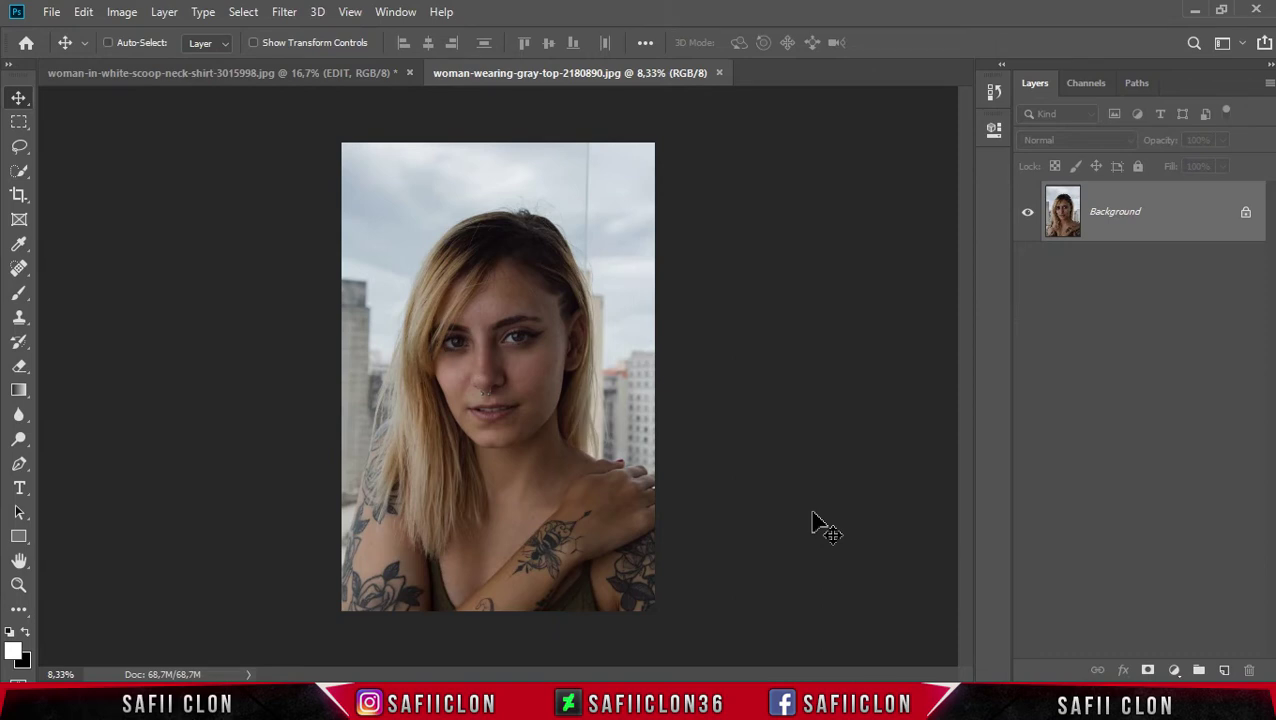
key(ctrl+plus)
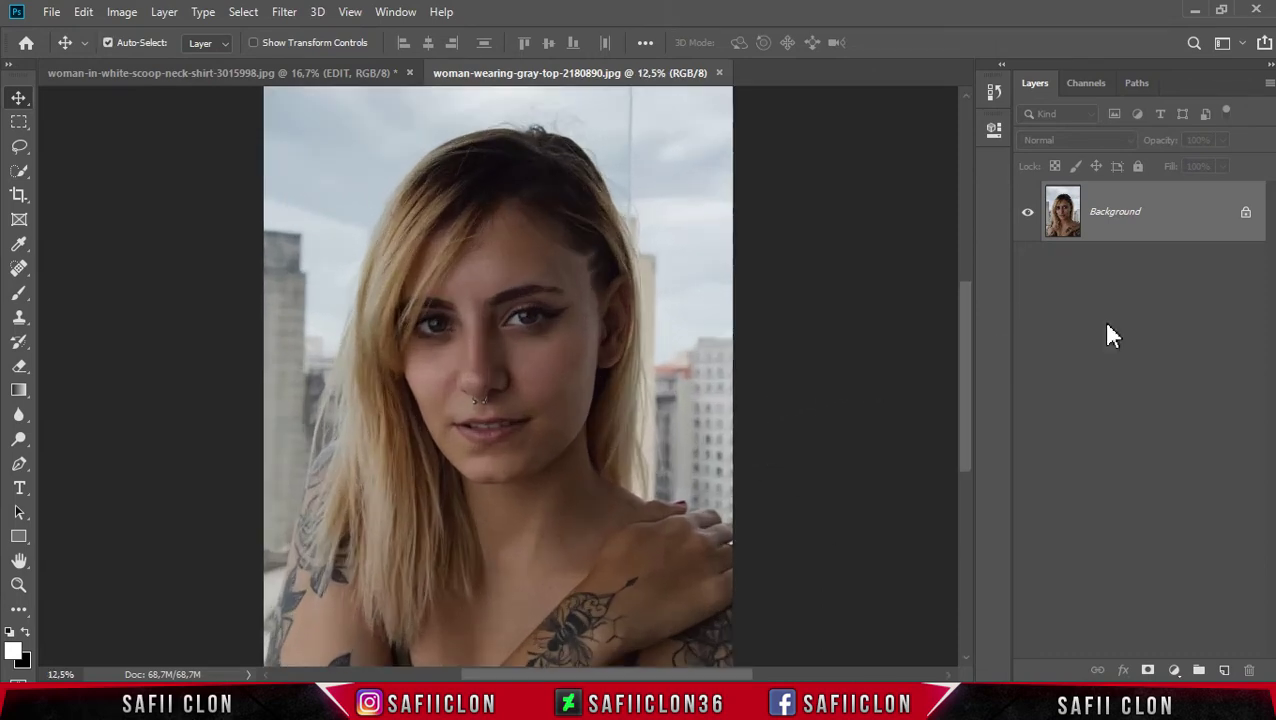
Unlock the background layer, duplicate it and convert the copy to a smart object
click(1245, 219)
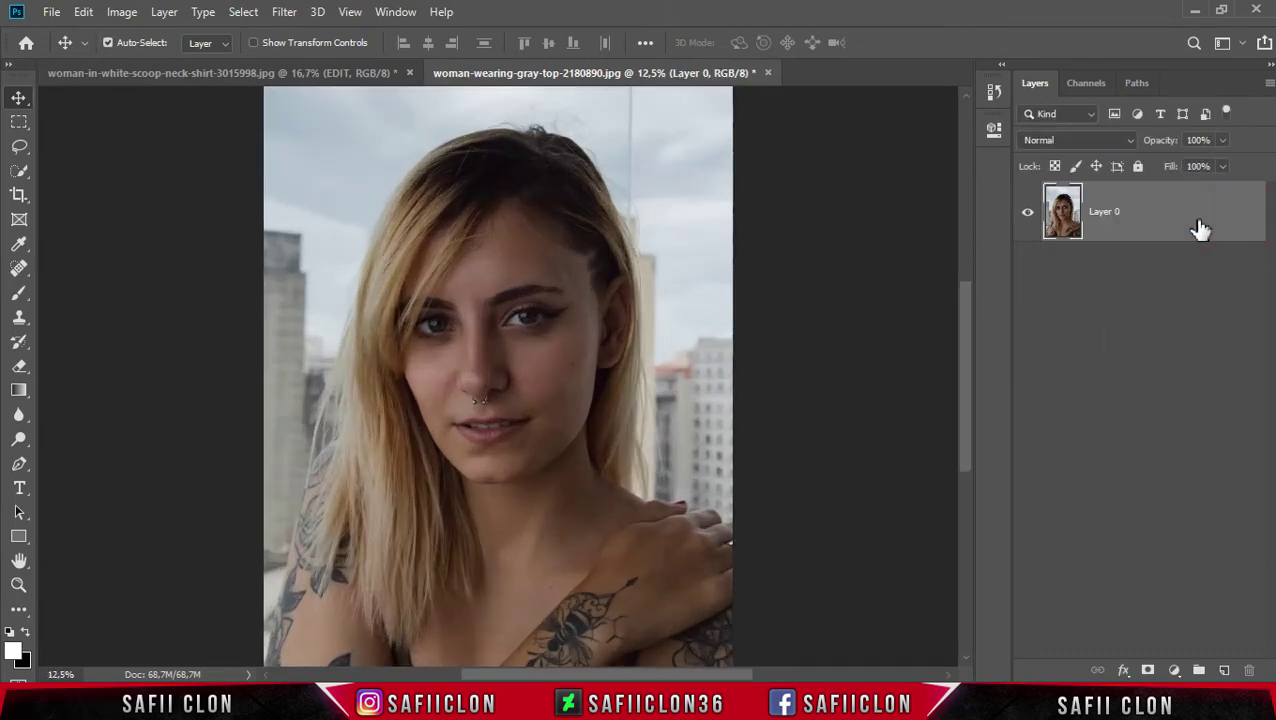
right_click(1172, 220)
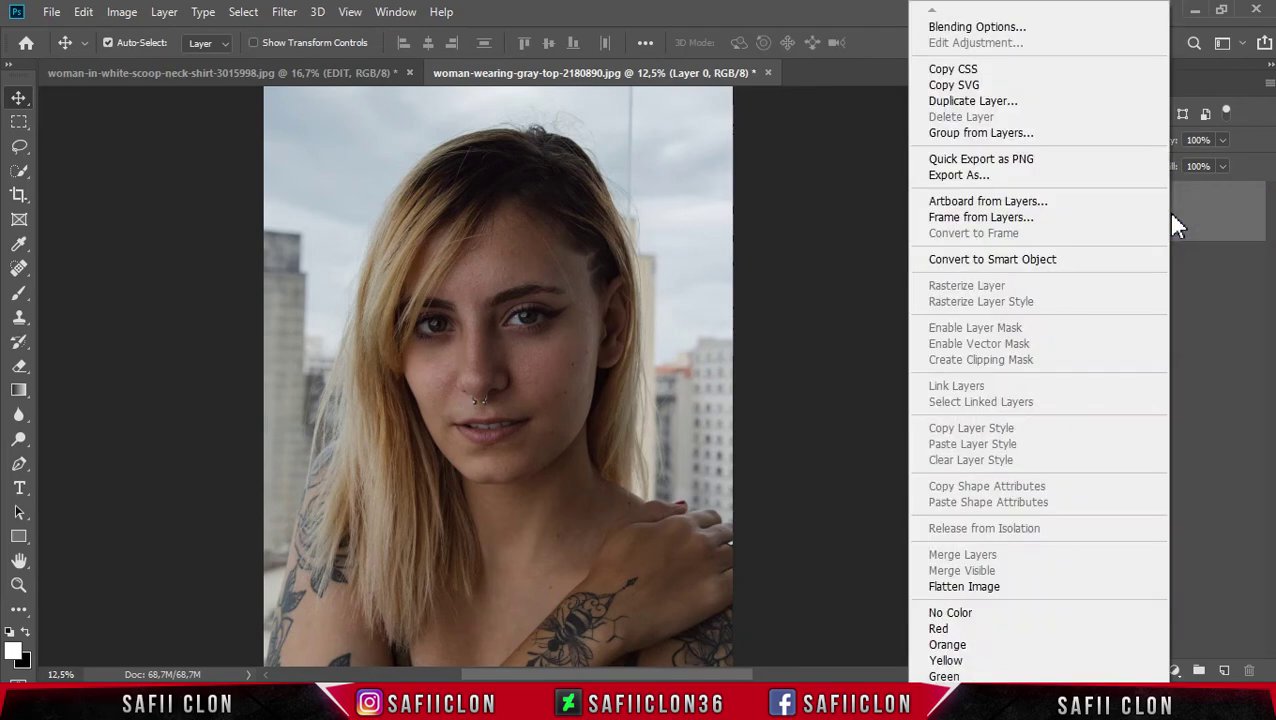
click(966, 104)
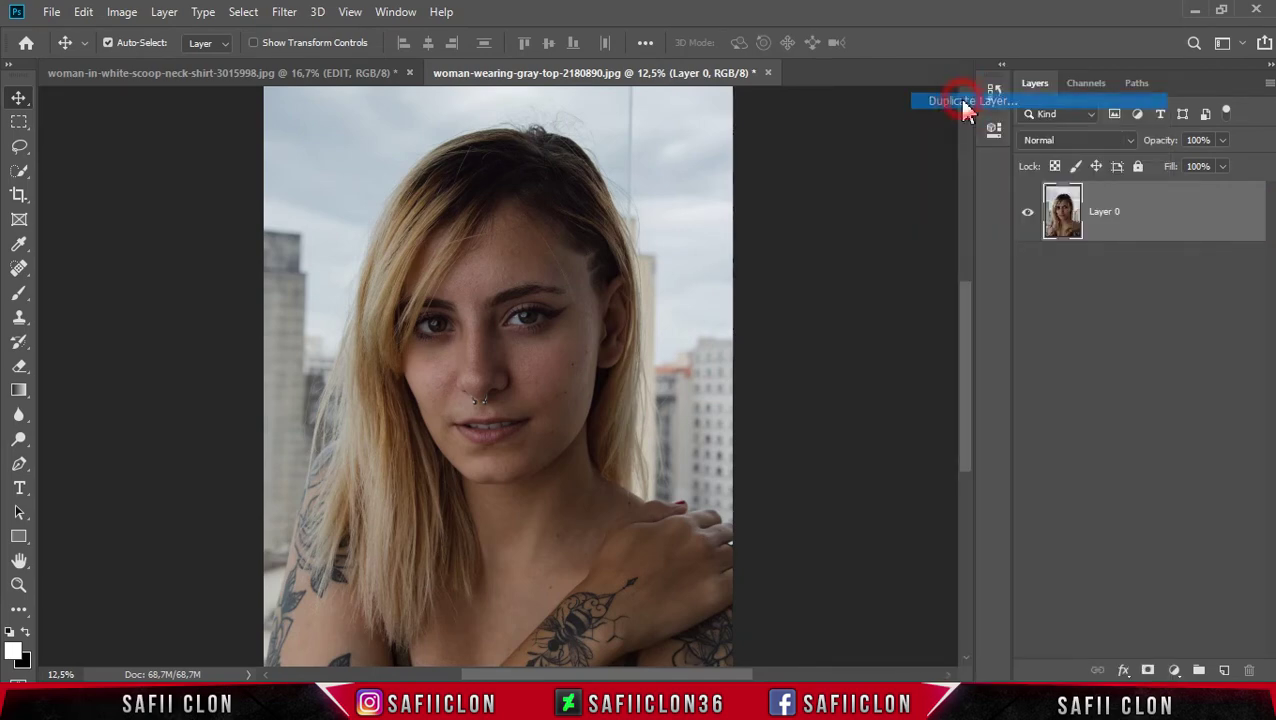
click(797, 180)
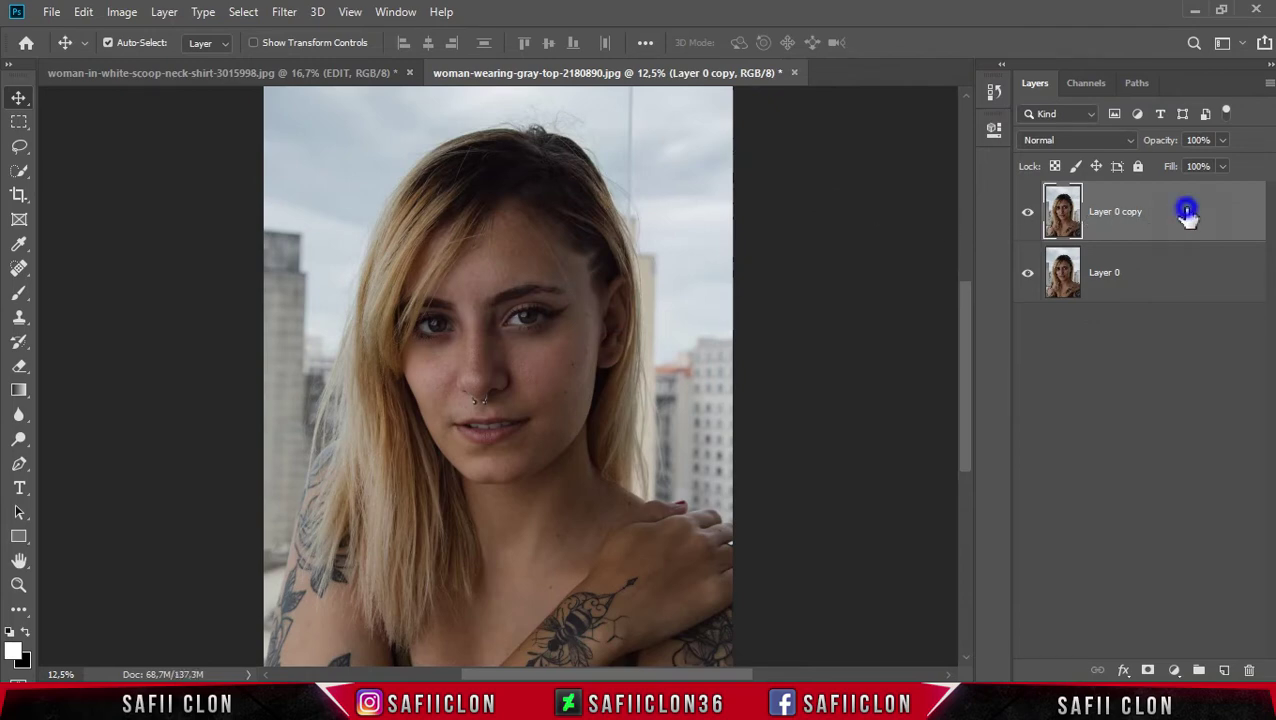
right_click(1186, 212)
click(1030, 260)
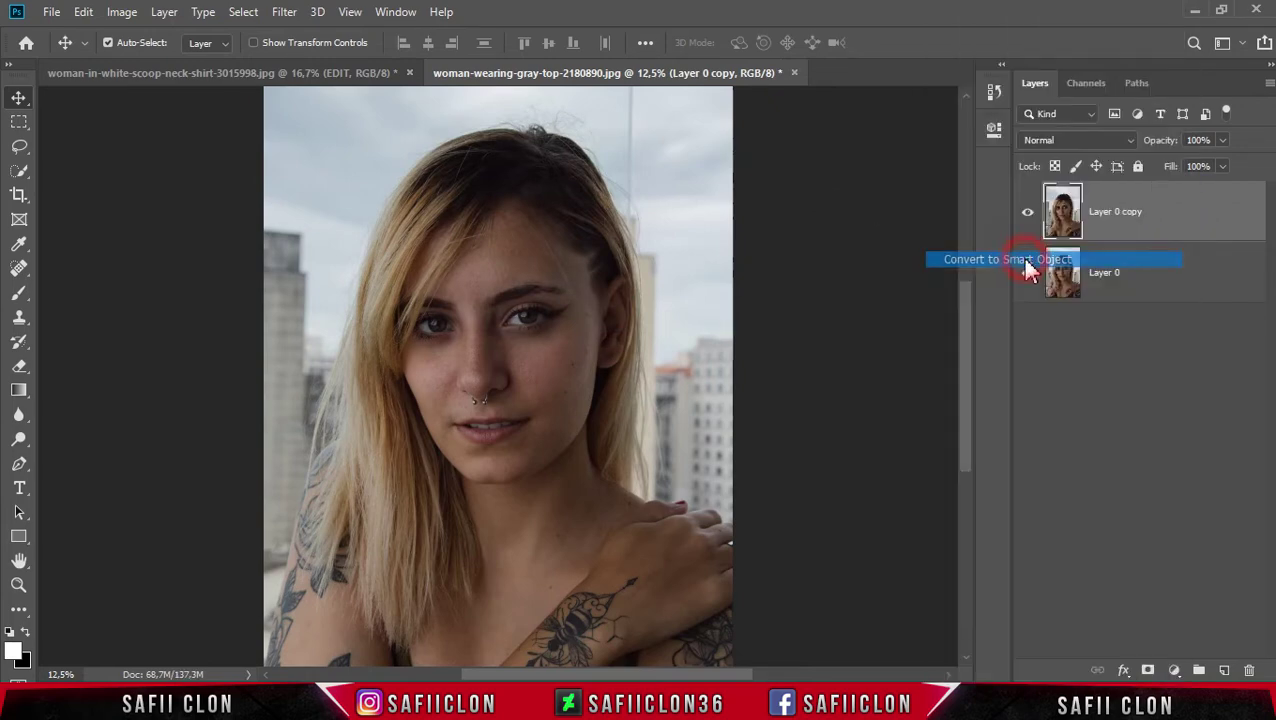
Load the saved Color B.xmp settings in the Camera Raw Filter for the smart object copy
click(283, 14)
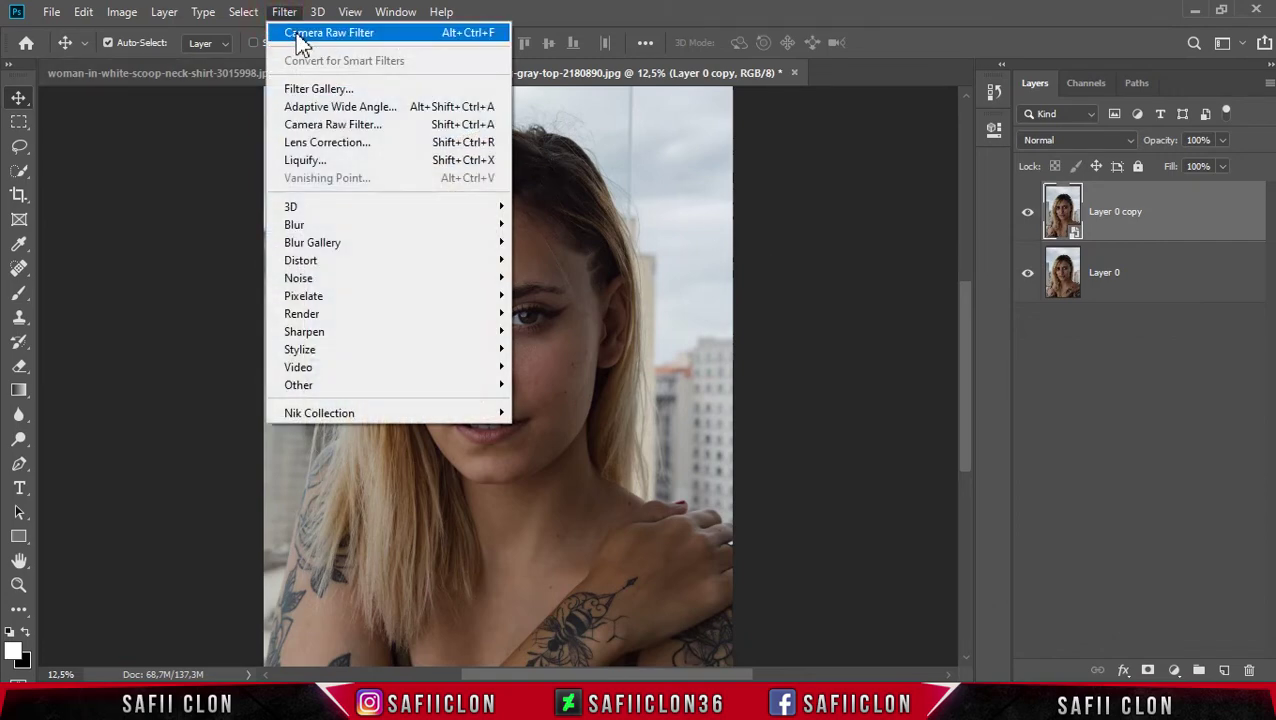
click(356, 128)
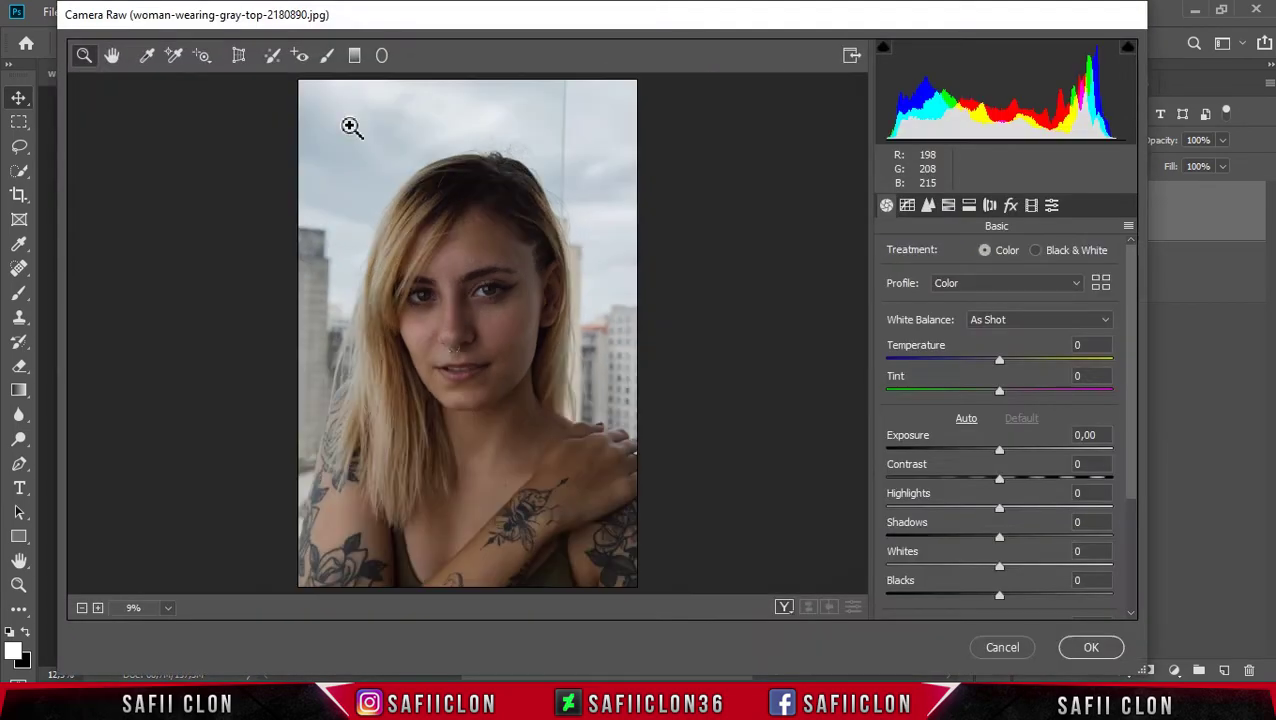
click(1128, 227)
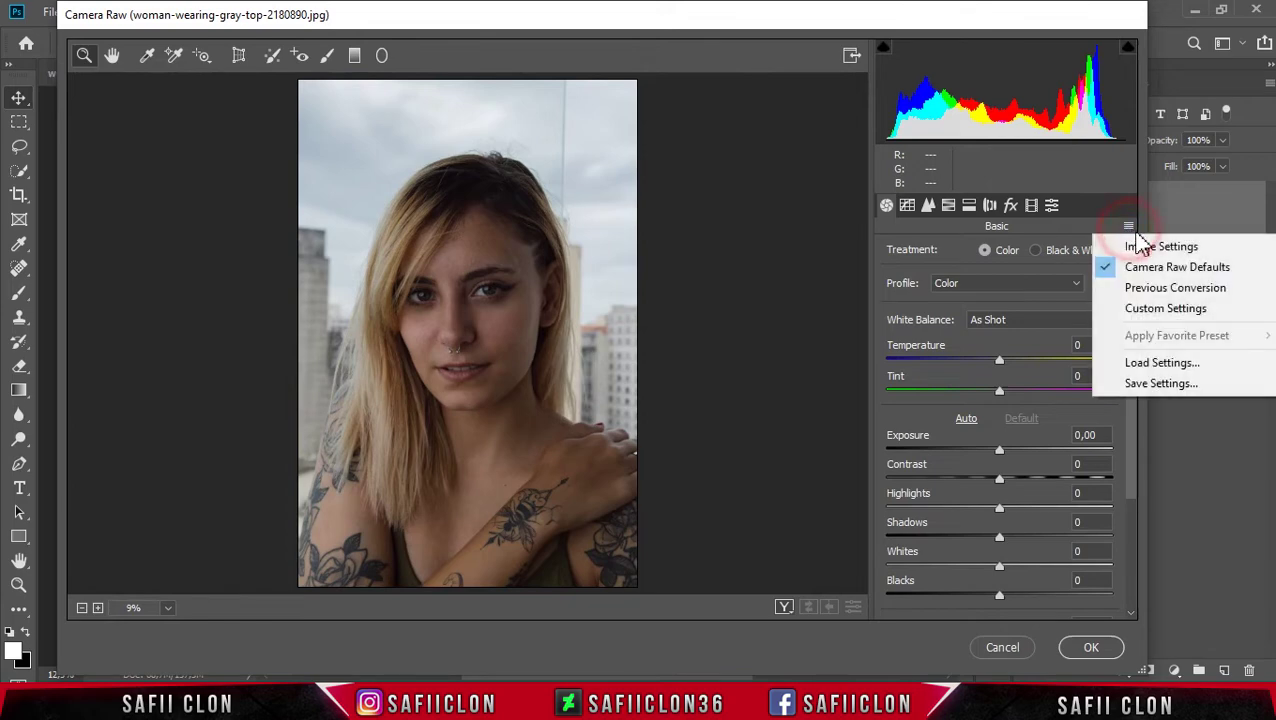
click(1162, 363)
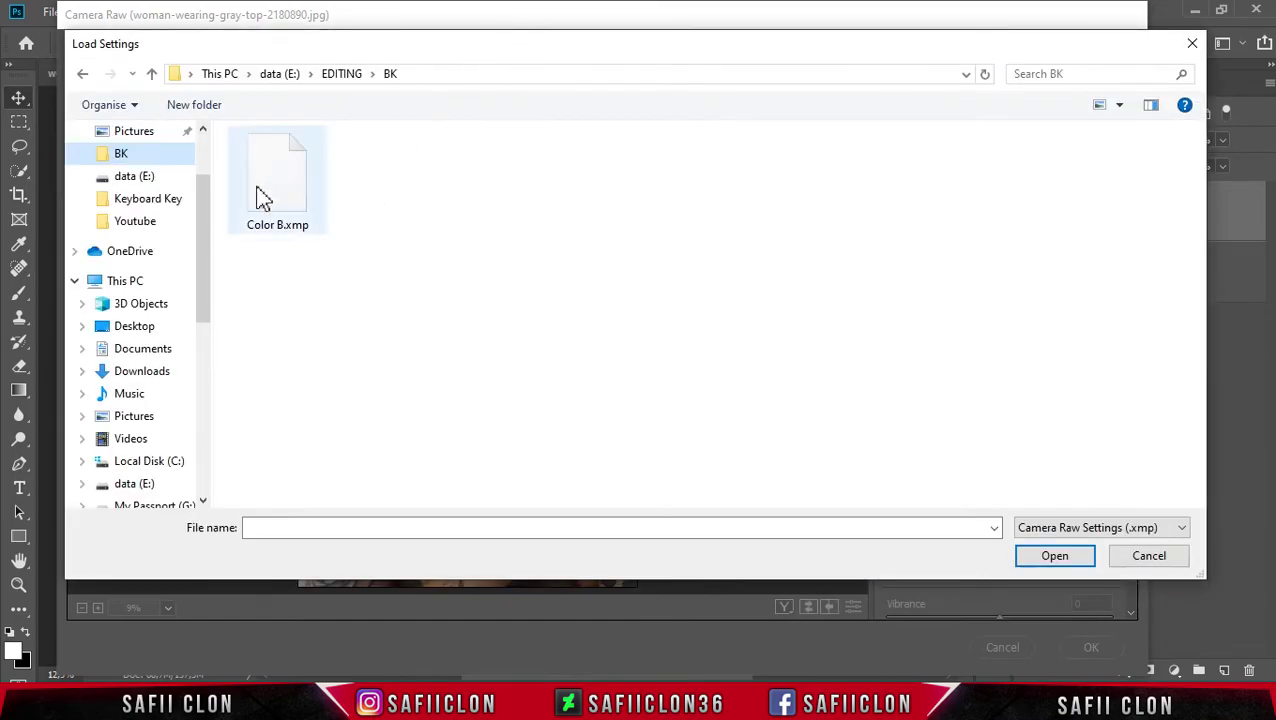
click(288, 186)
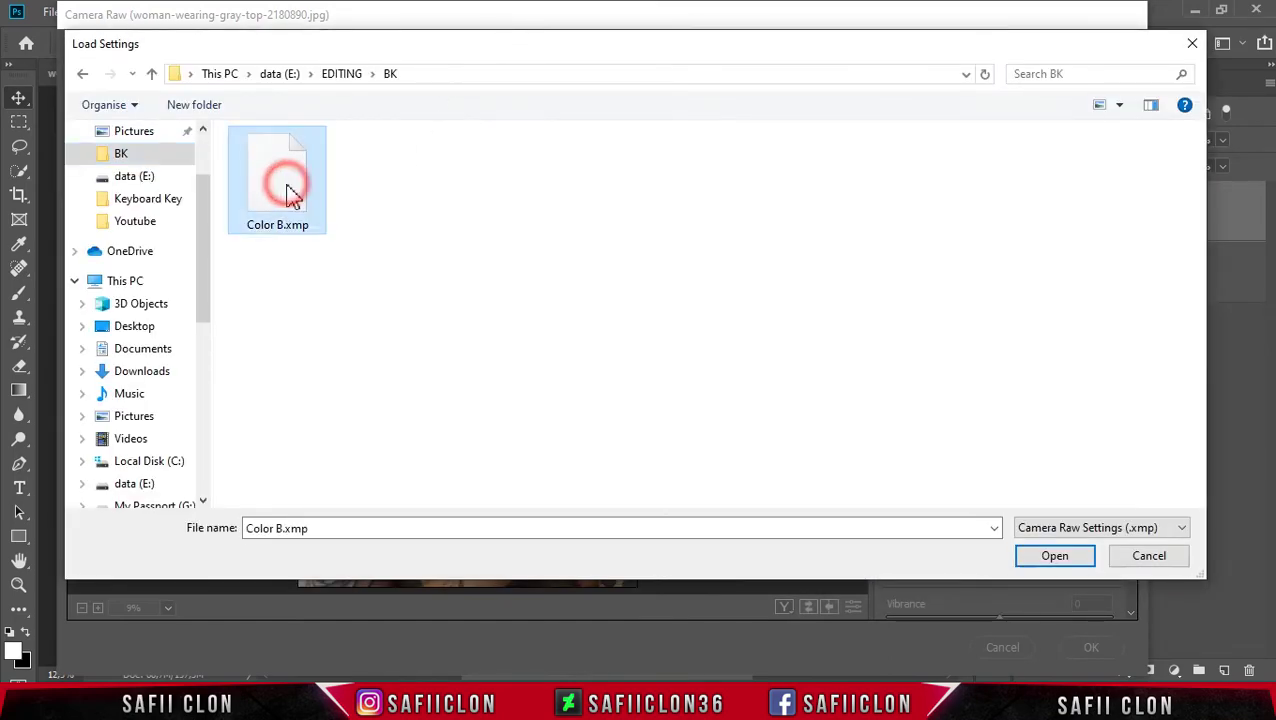
click(1057, 557)
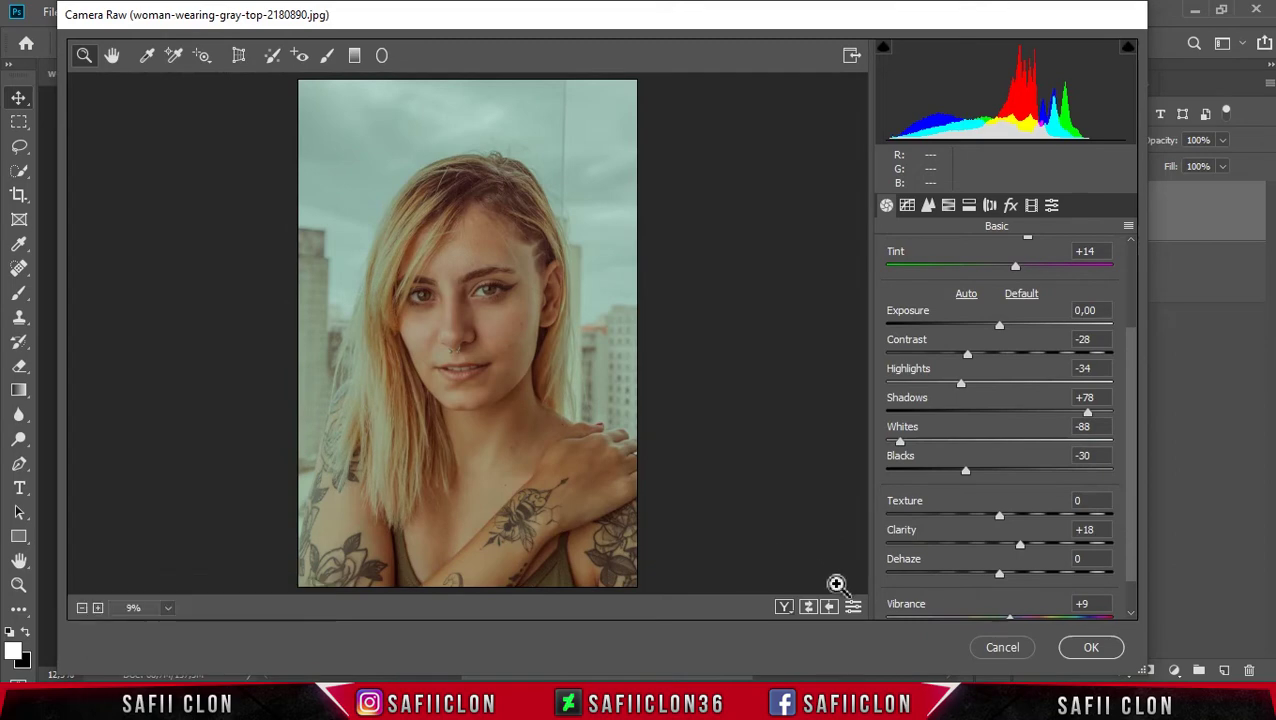
Compare the portrait in the different before/after views, return to the single view and apply the Camera Raw Filter
click(784, 607)
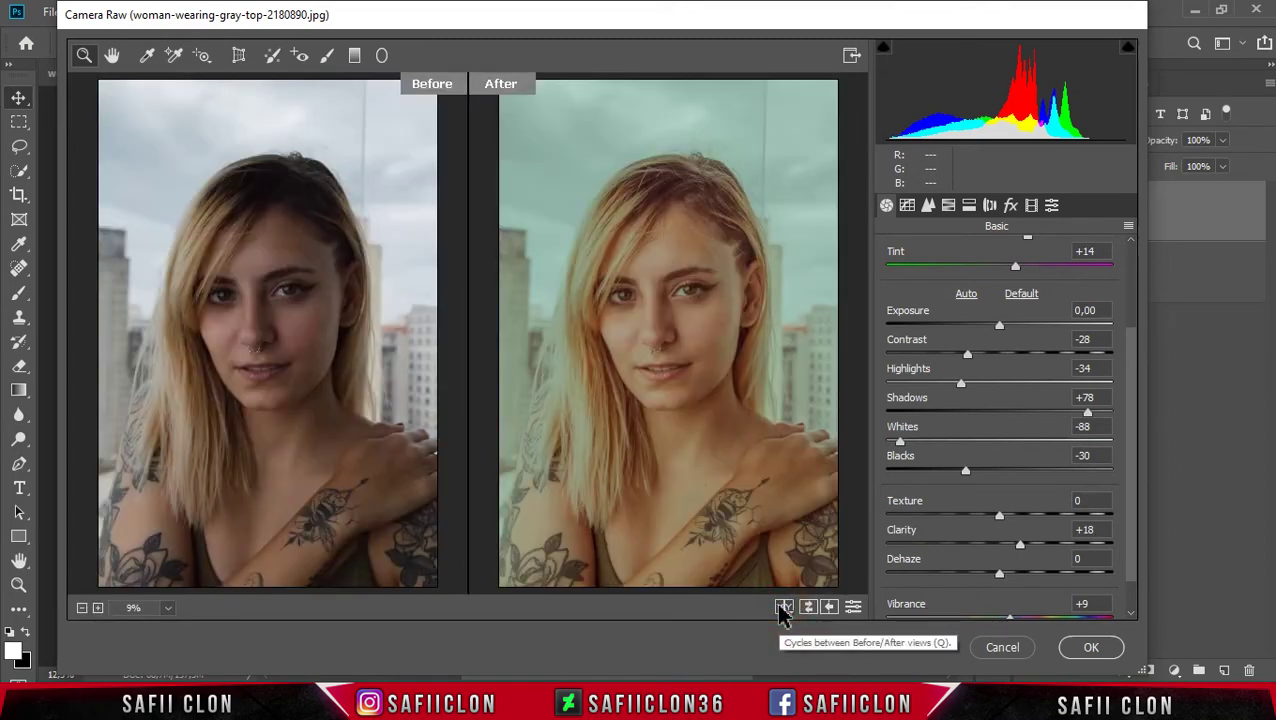
click(784, 607)
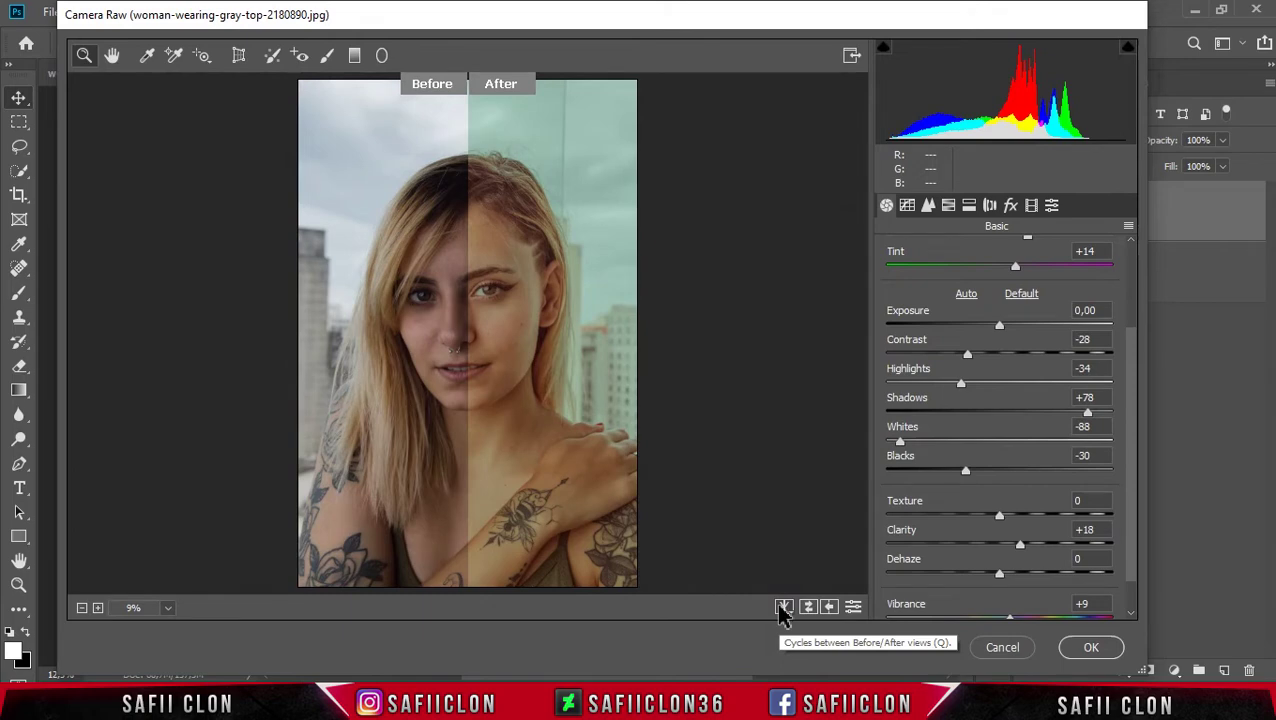
click(784, 607)
click(784, 607)
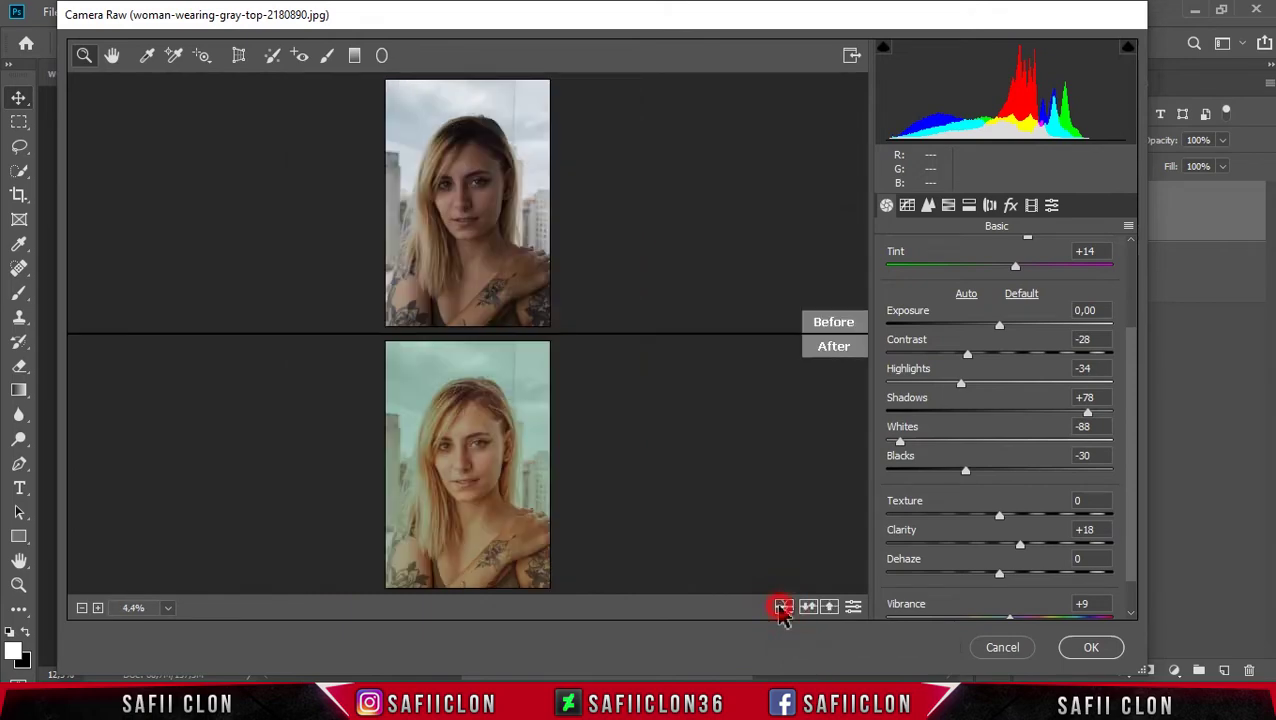
click(784, 607)
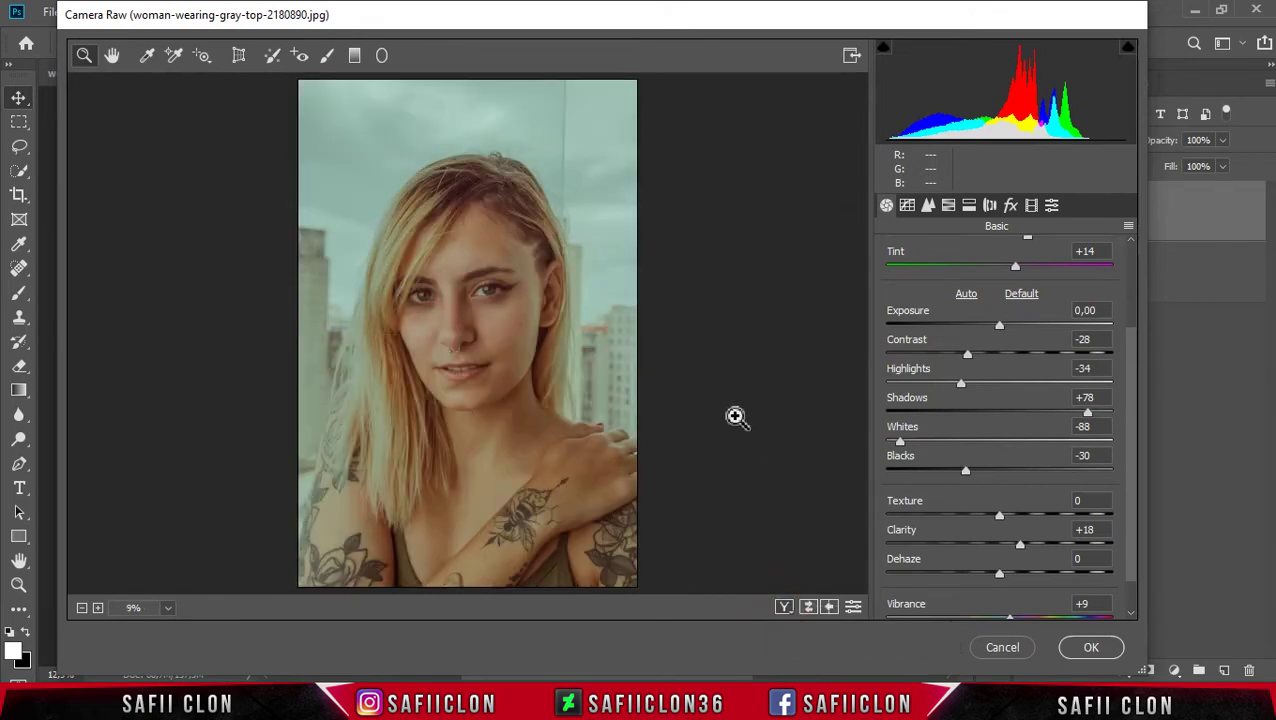
click(1087, 650)
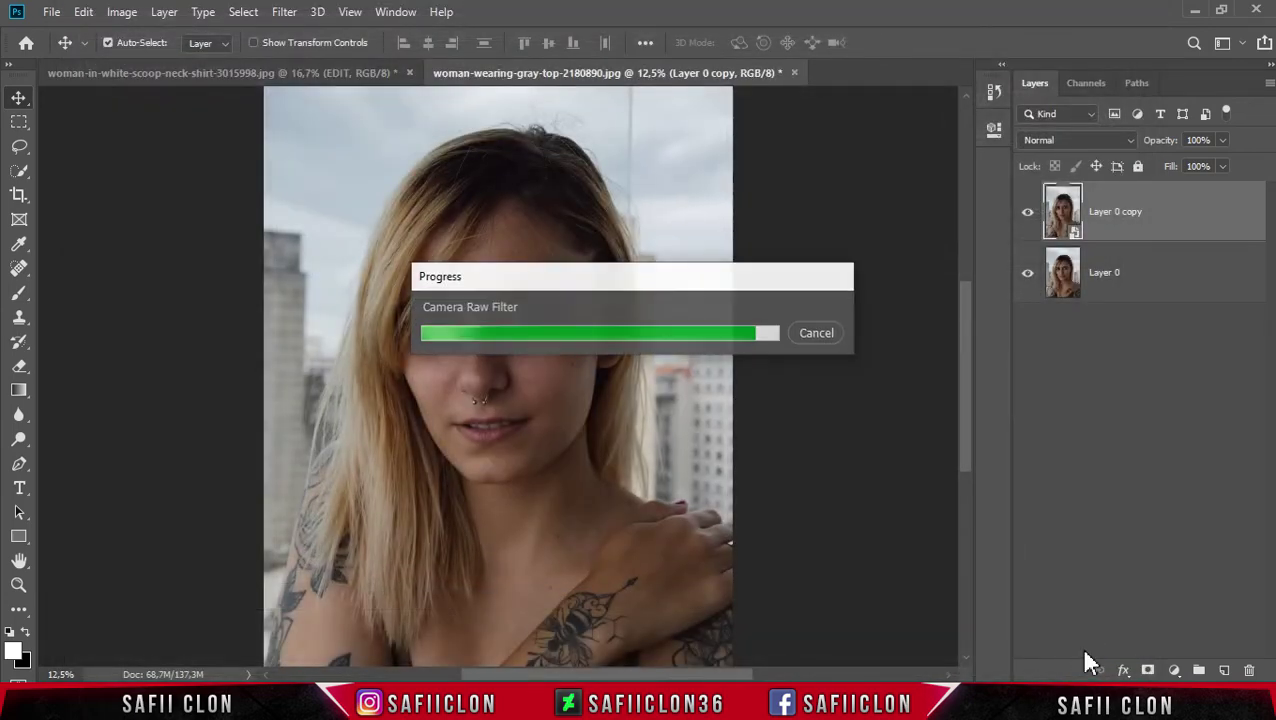
Compare the graded portrait with the original by toggling the visibility of Layer 0 copy
click(1028, 214)
click(1028, 214)
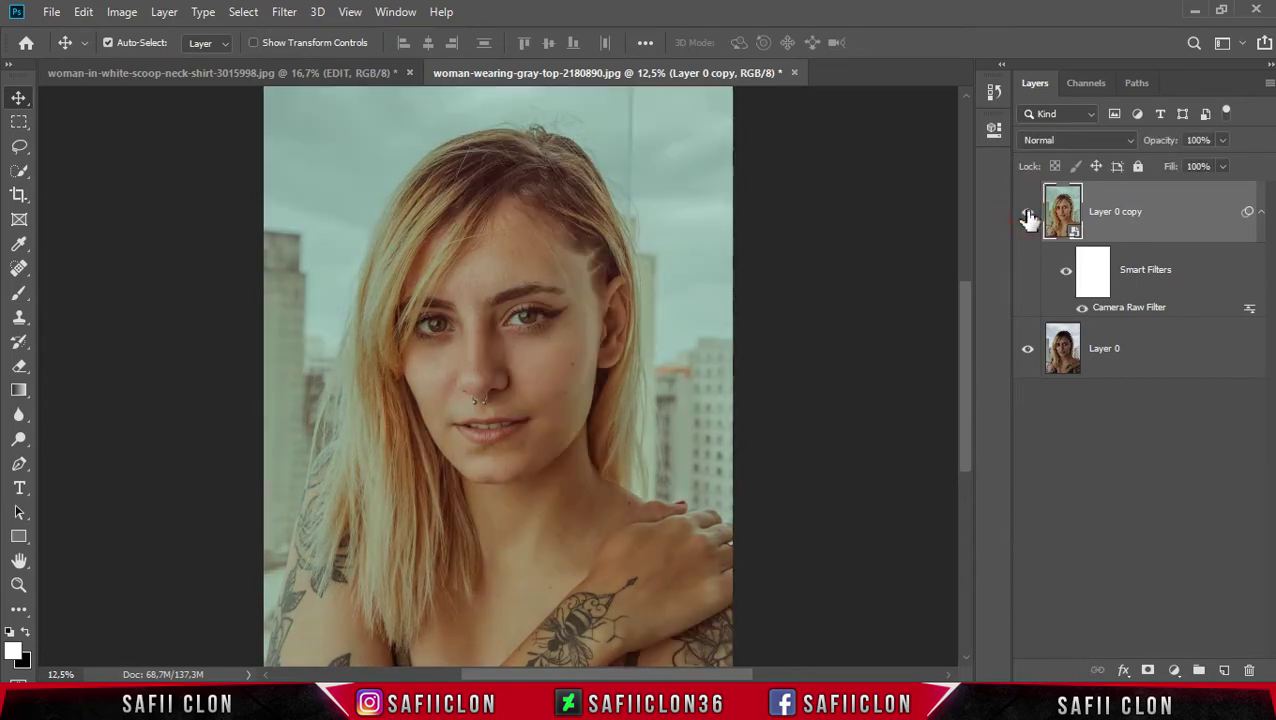
click(1028, 214)
click(1028, 215)
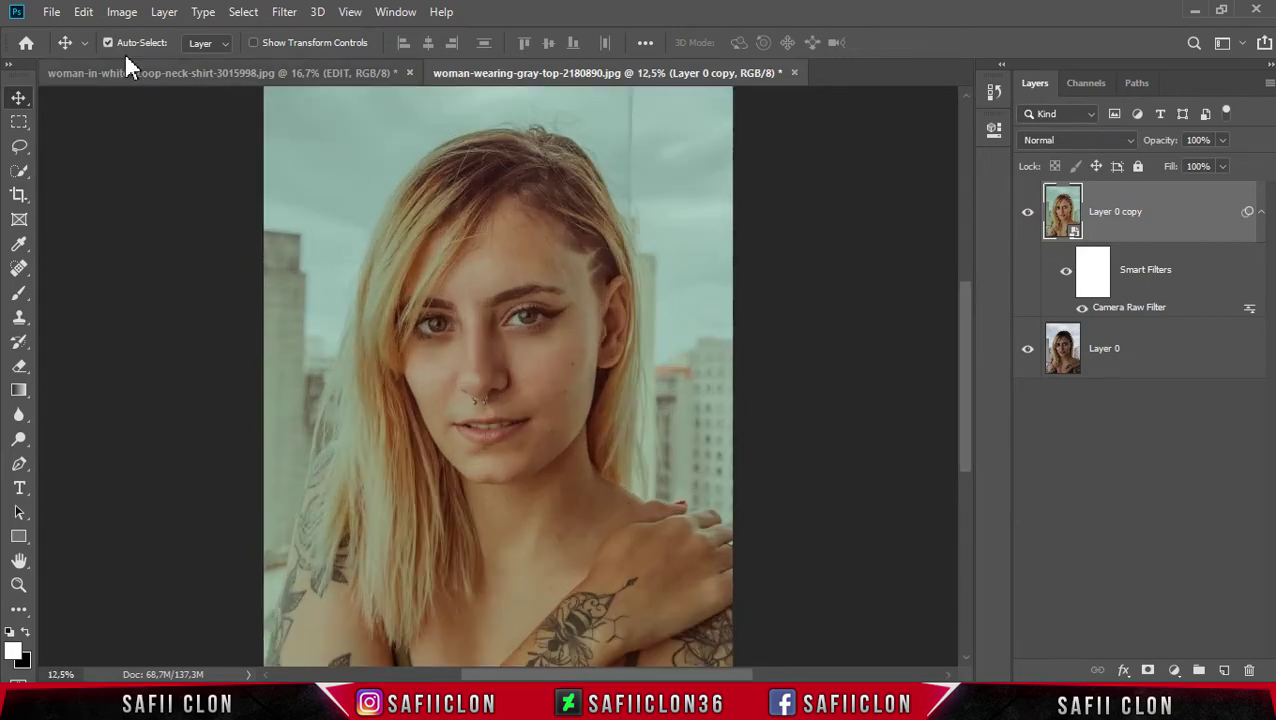
Open the photo attractive-barefoot-beautiful-1002841 from the BK folder
click(52, 14)
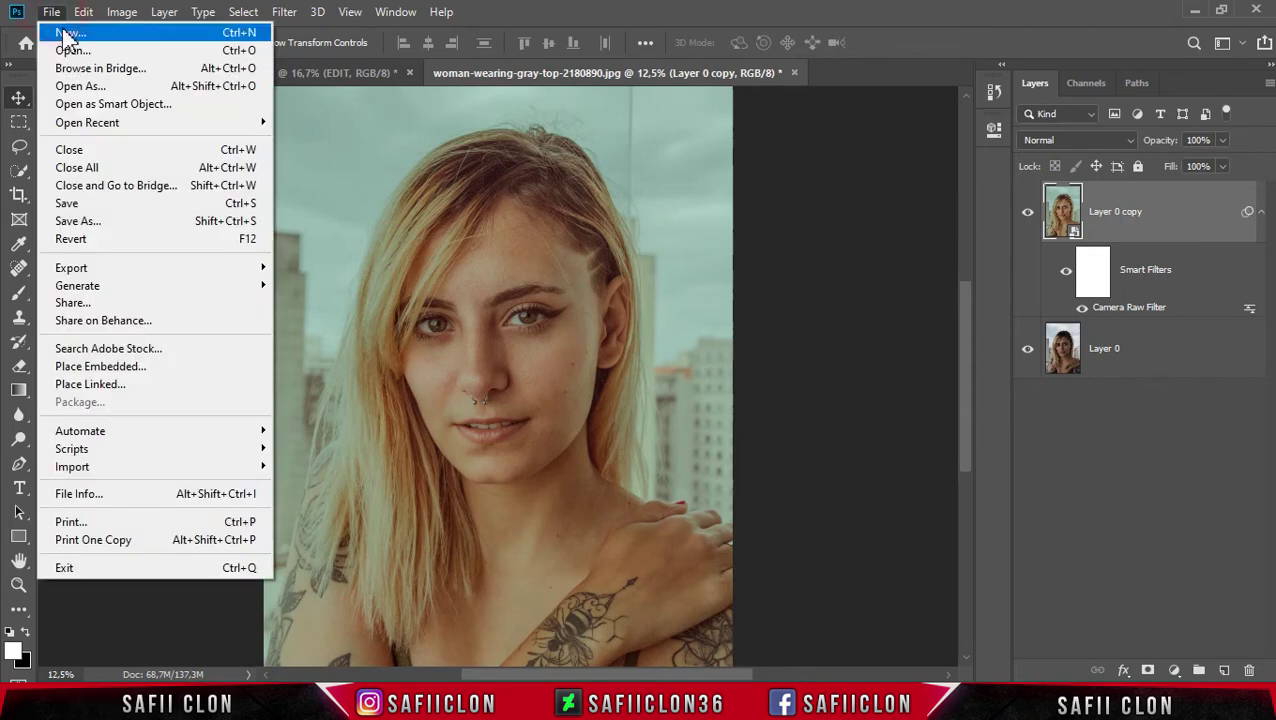
click(84, 50)
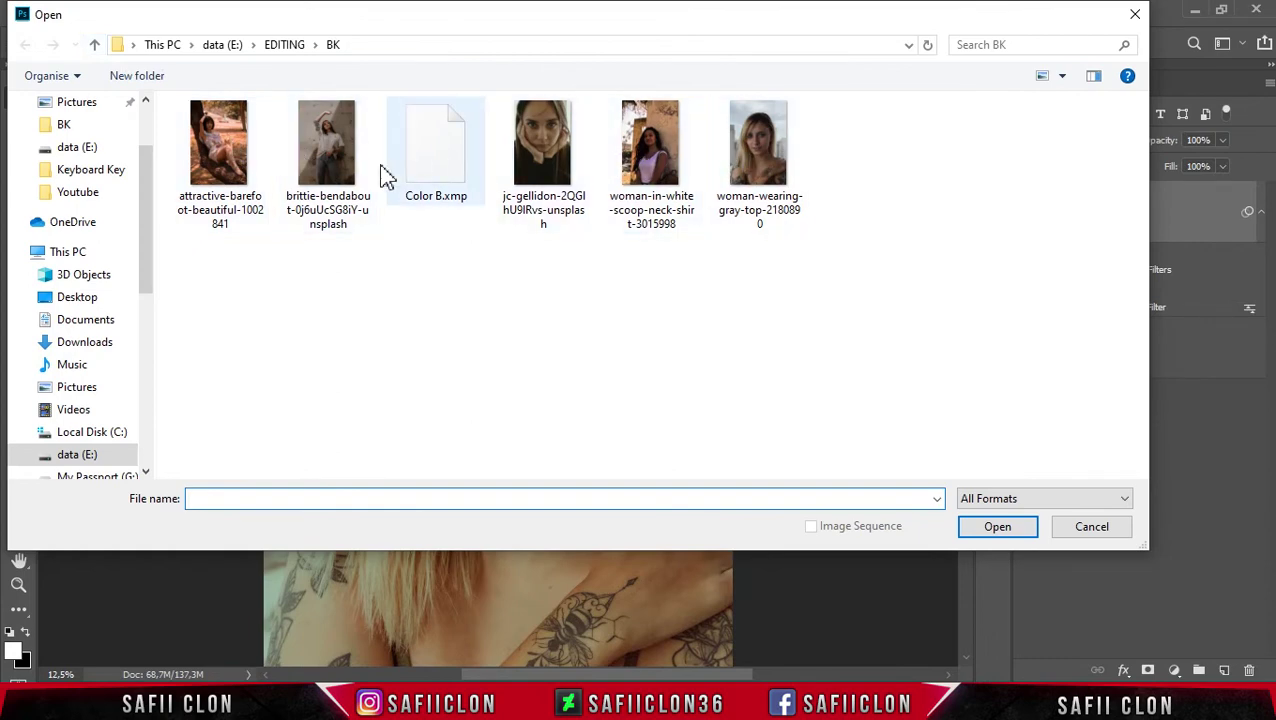
click(233, 174)
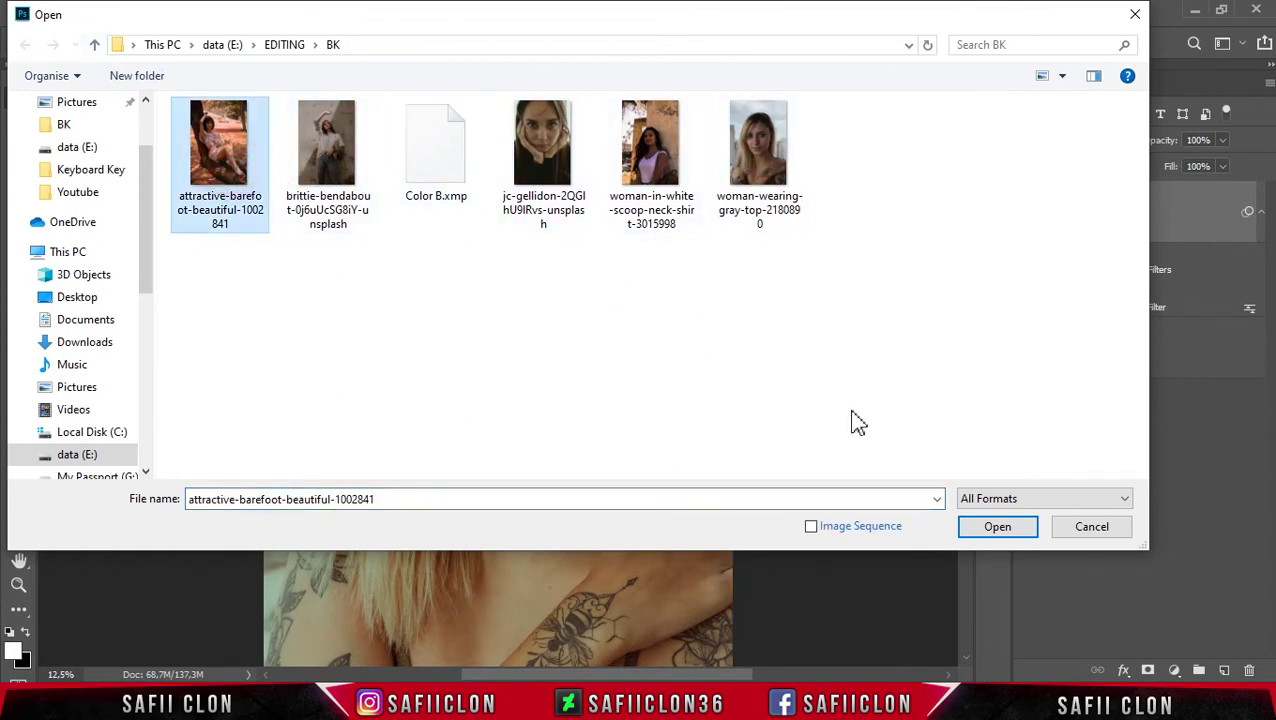
click(994, 532)
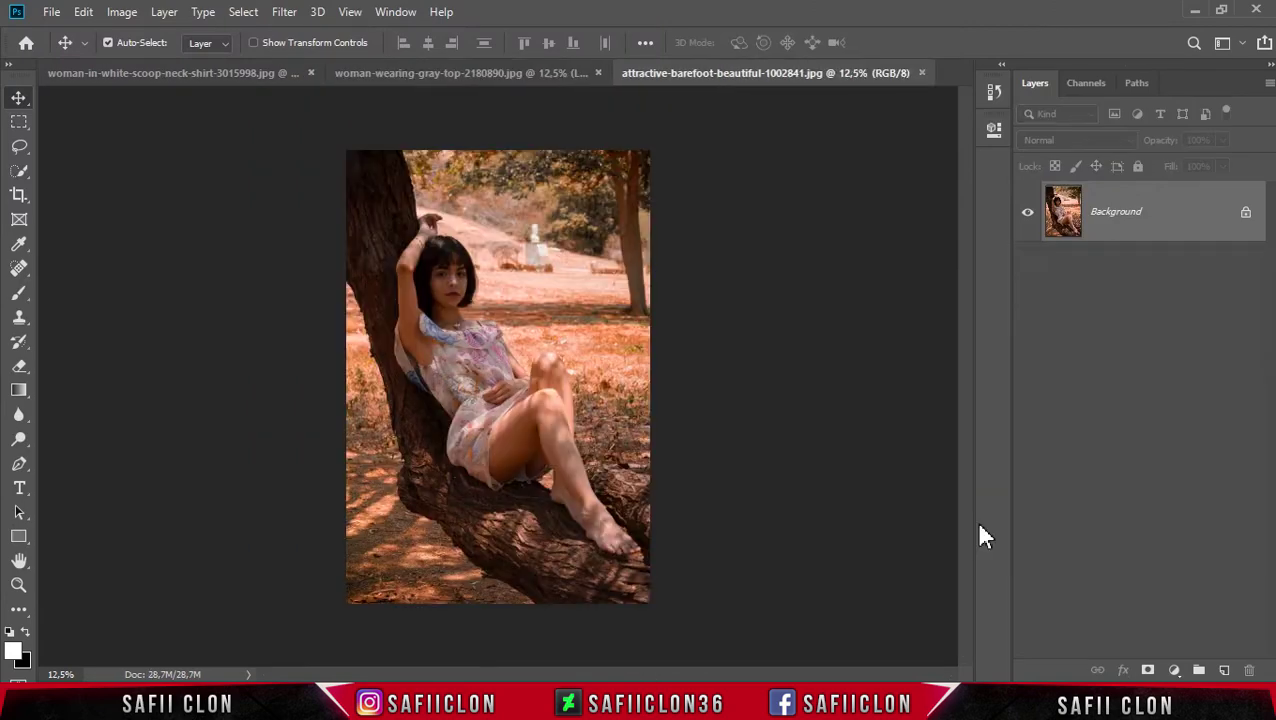
Unlock the Background layer of the tree portrait, duplicate it and select the copy
click(1245, 212)
key(ctrl+j)
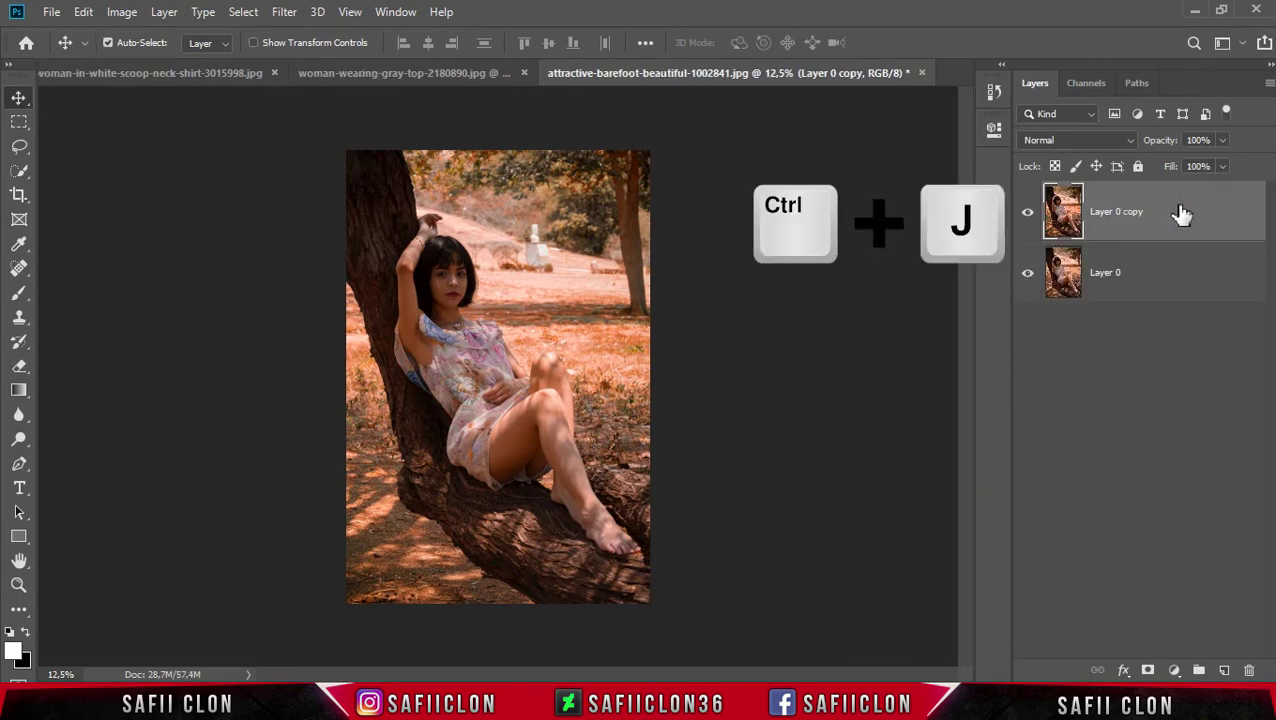
click(1180, 212)
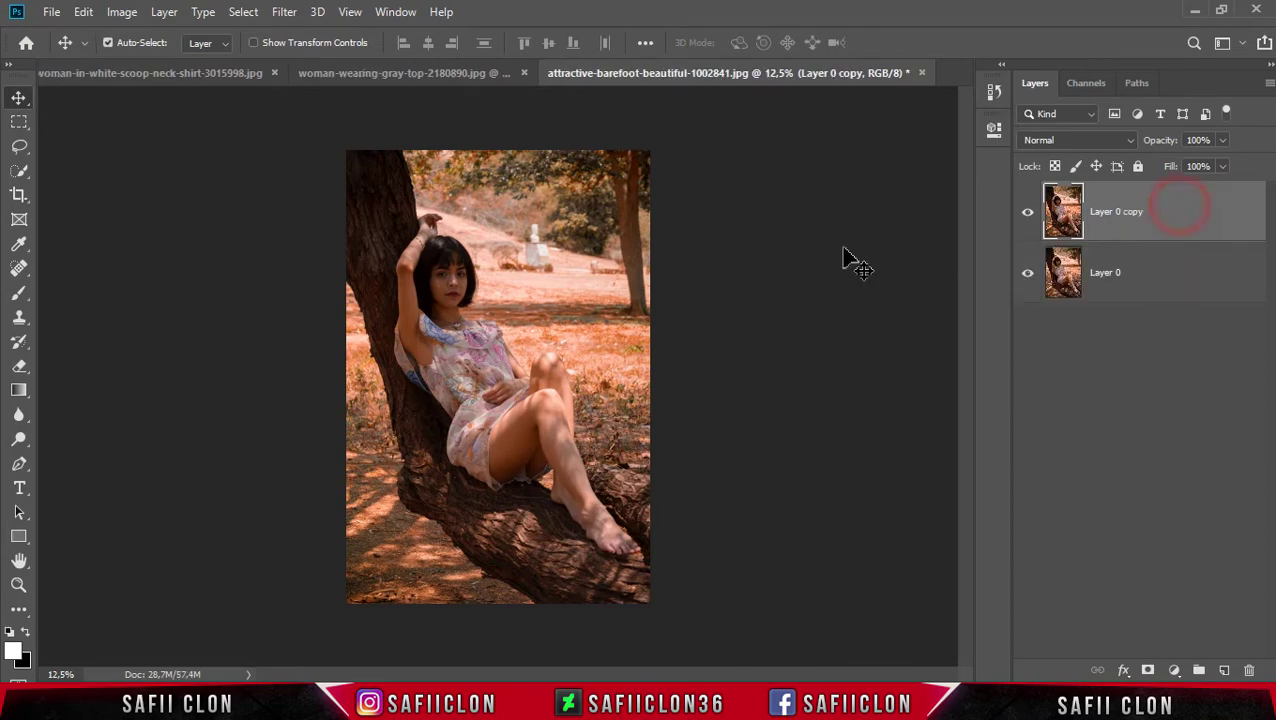
Load the saved Color B.xmp settings in the Camera Raw Filter for the Layer 0 copy of the tree portrait
click(284, 14)
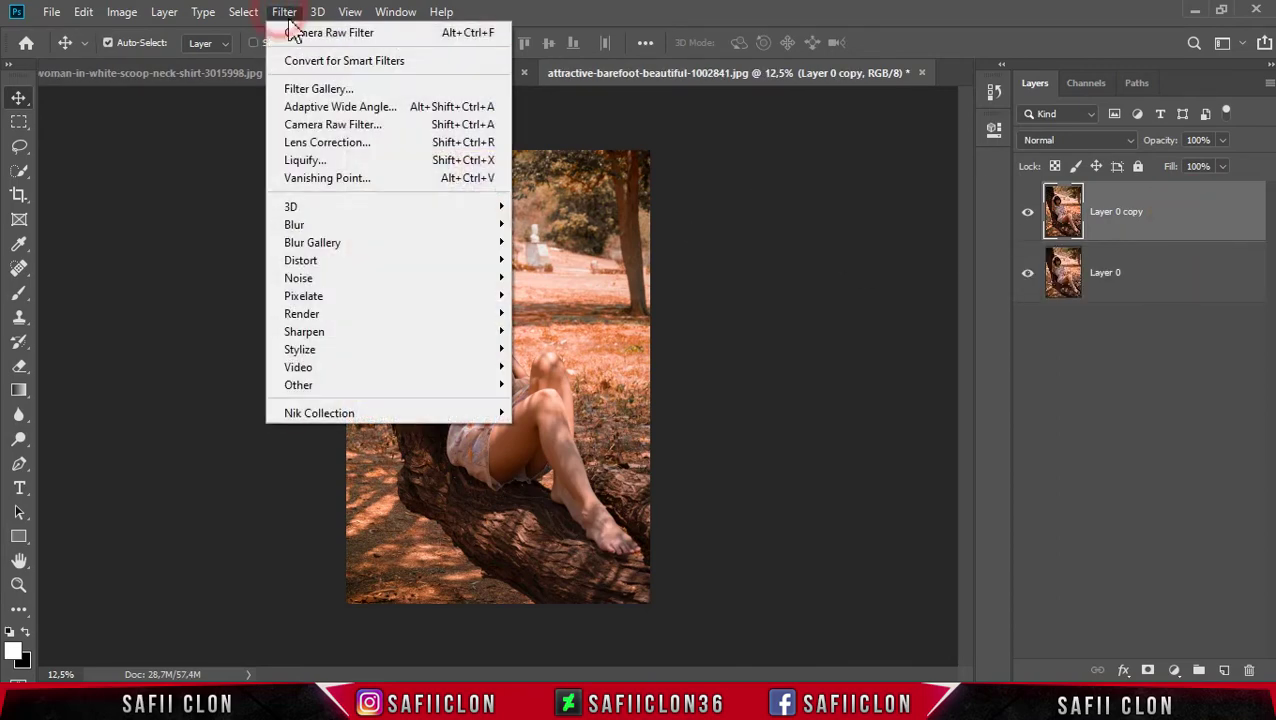
click(357, 130)
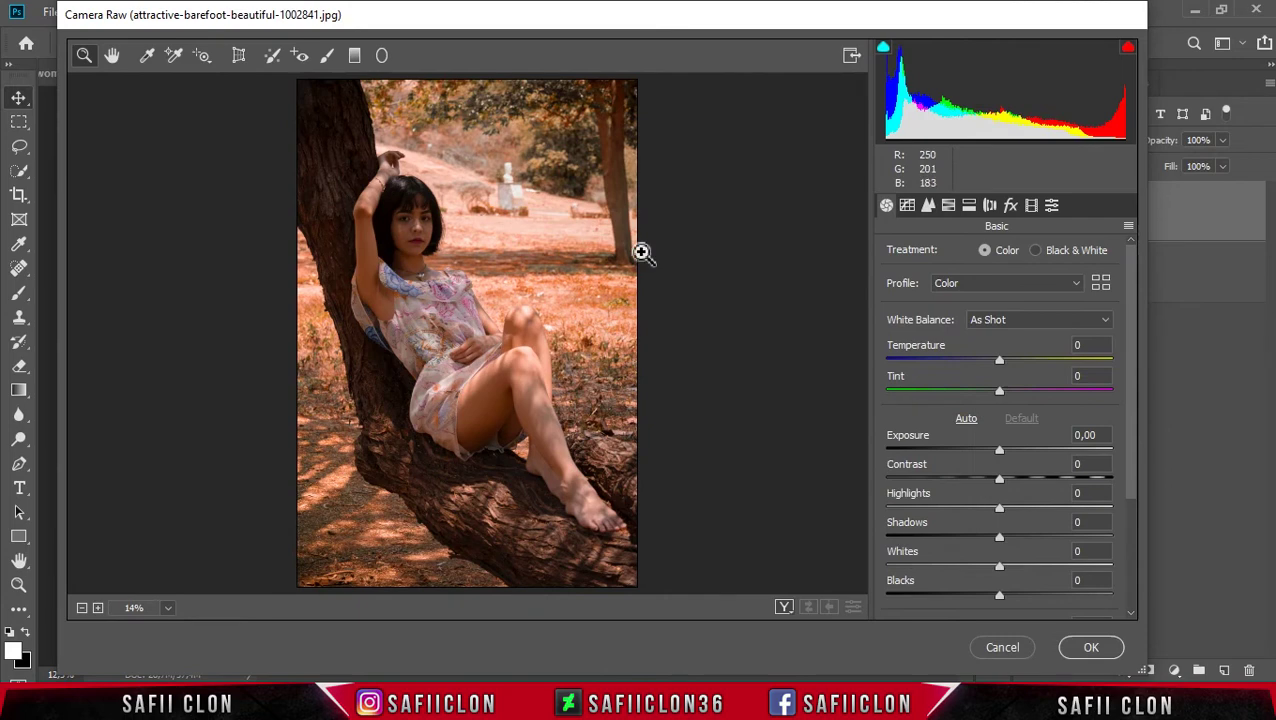
click(1127, 229)
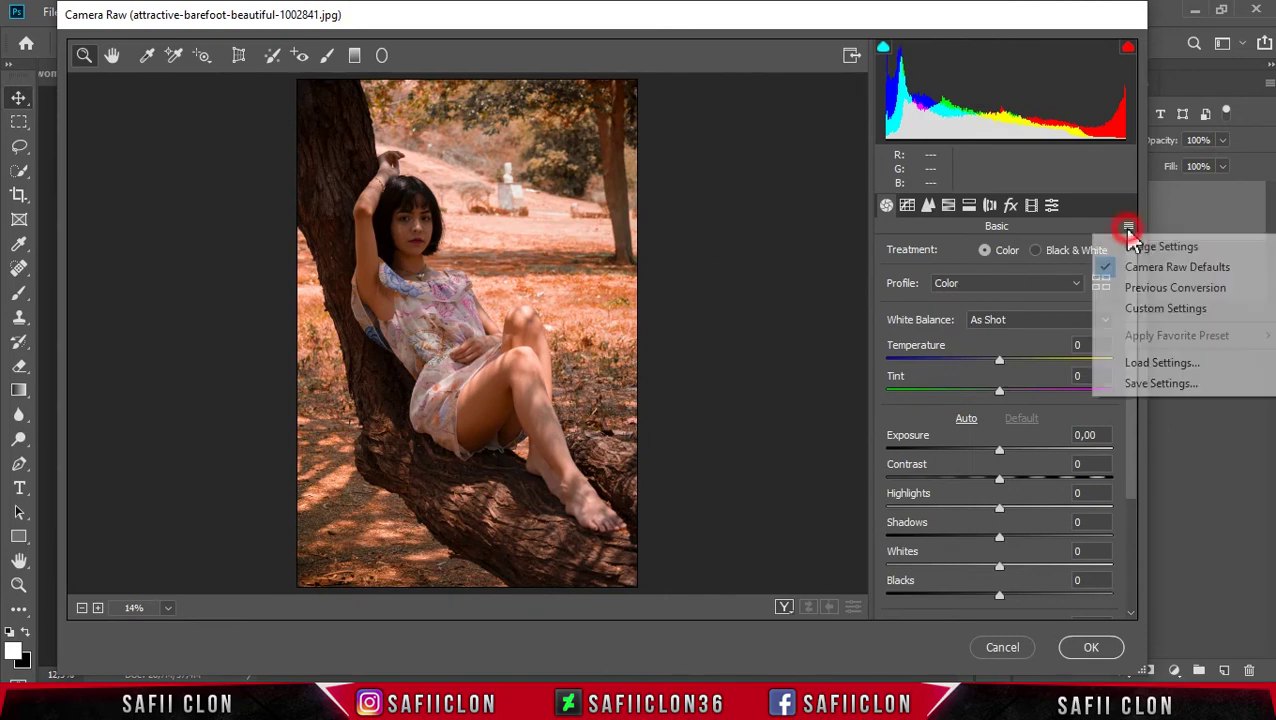
click(1158, 366)
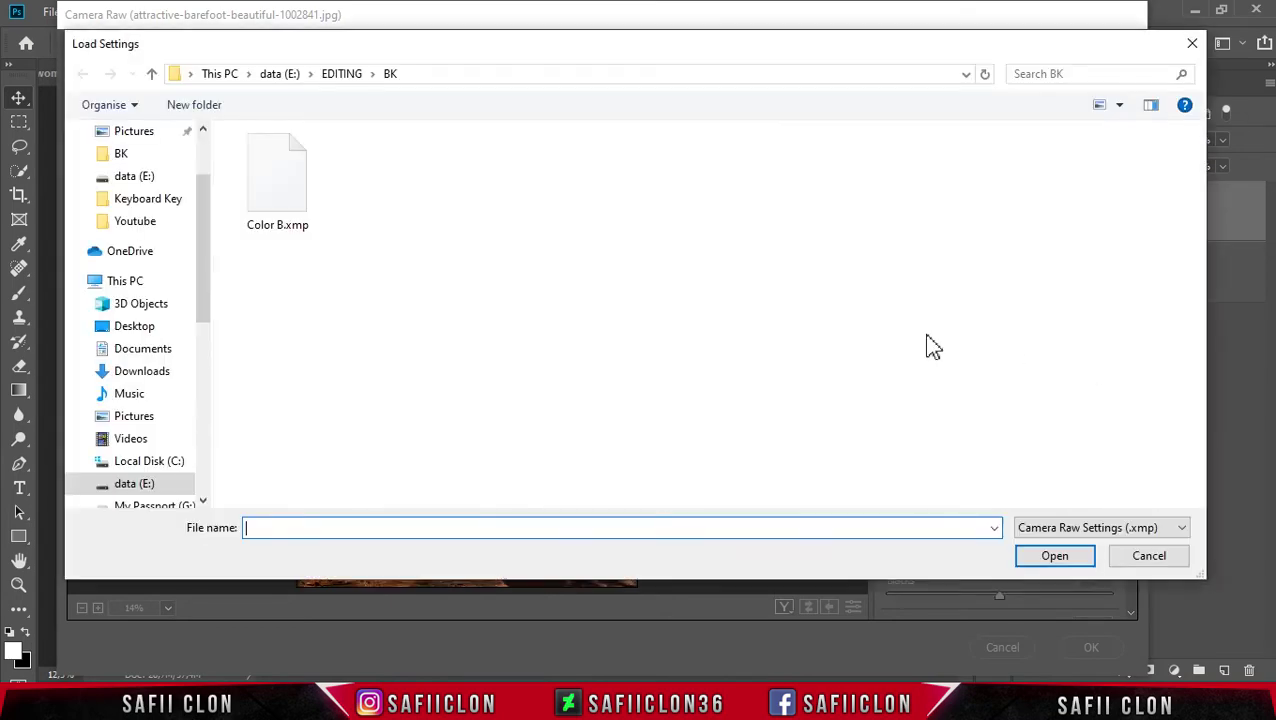
click(281, 212)
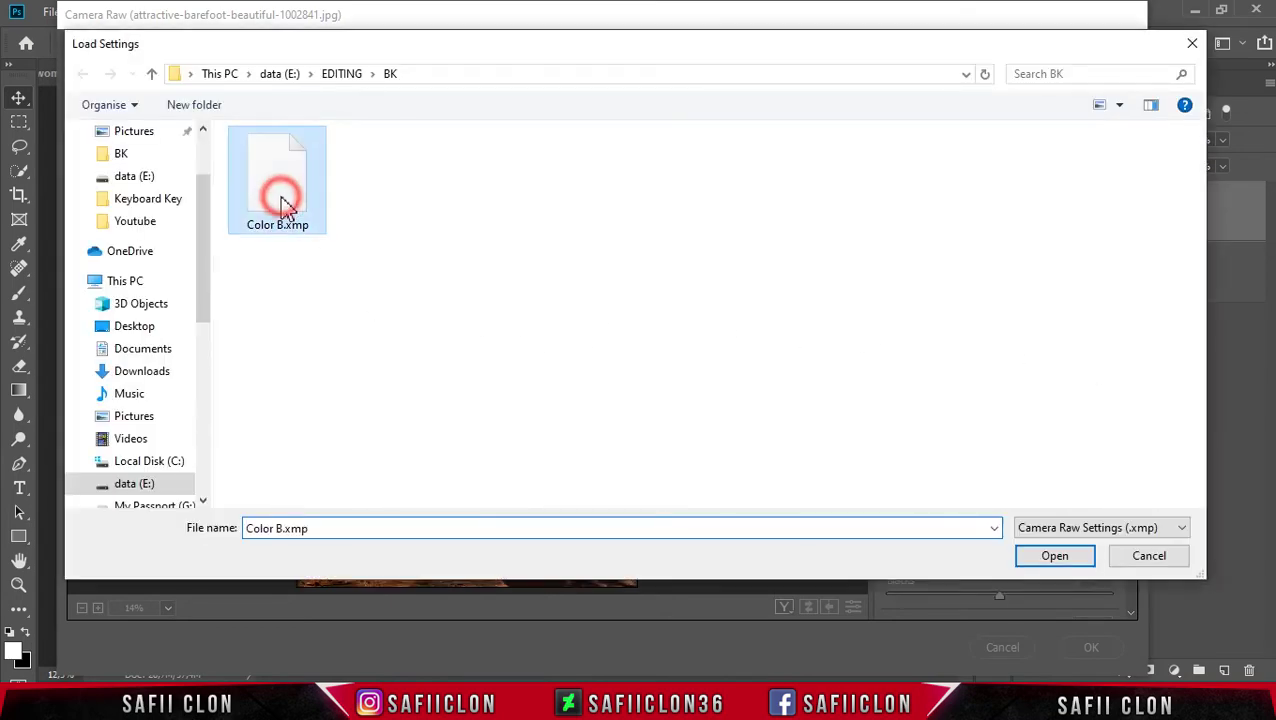
click(1058, 562)
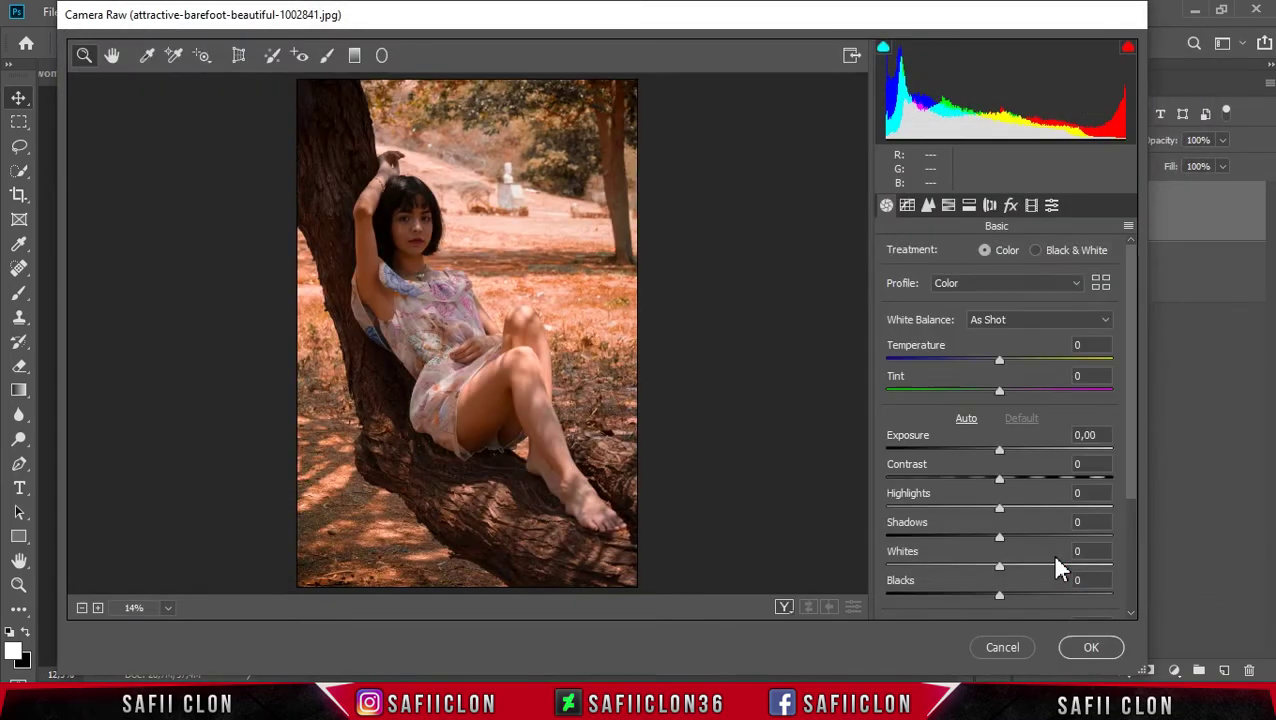
Cycle through the before/after views of the tree portrait, return to the single view and apply the Camera Raw Filter
click(784, 607)
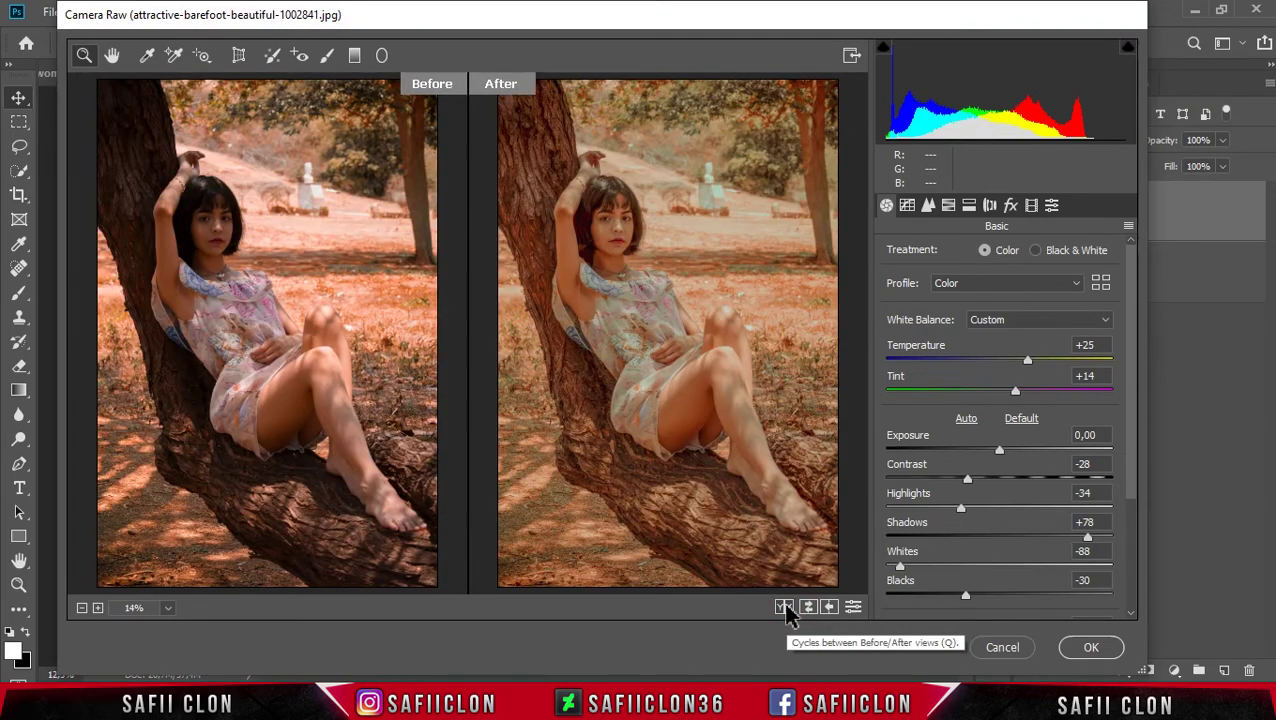
click(784, 607)
click(784, 607)
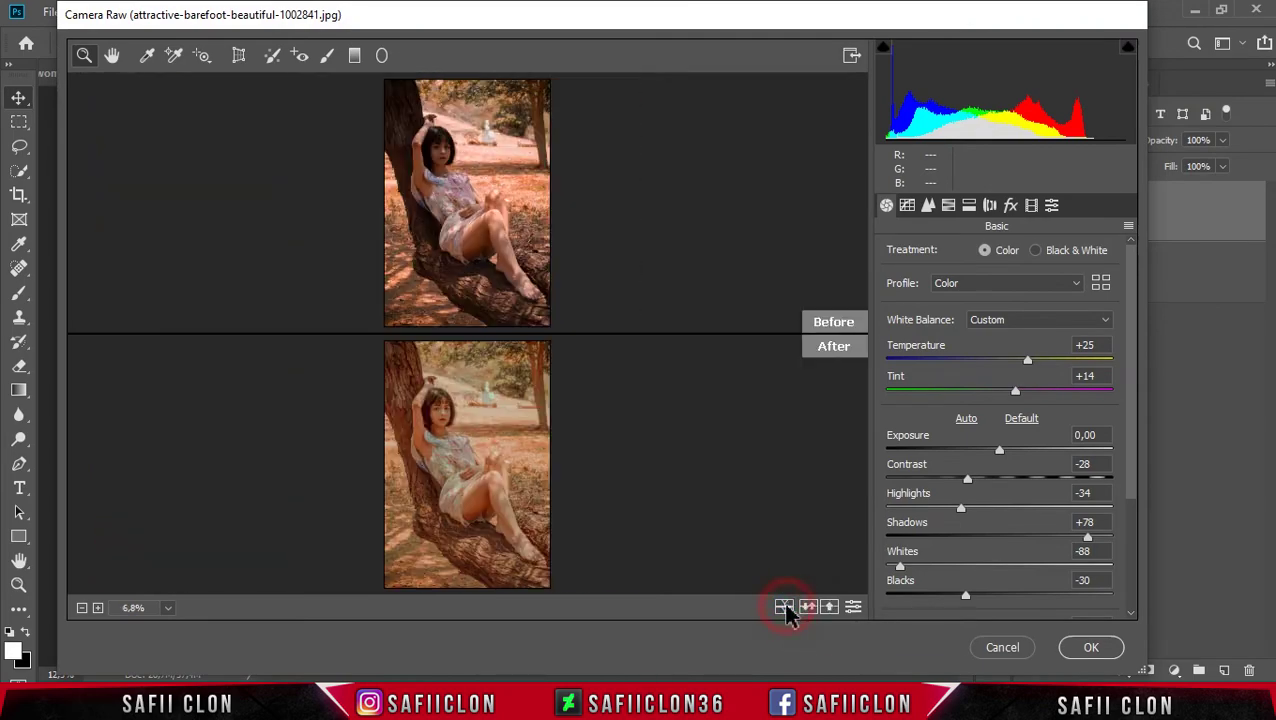
click(784, 607)
click(784, 607)
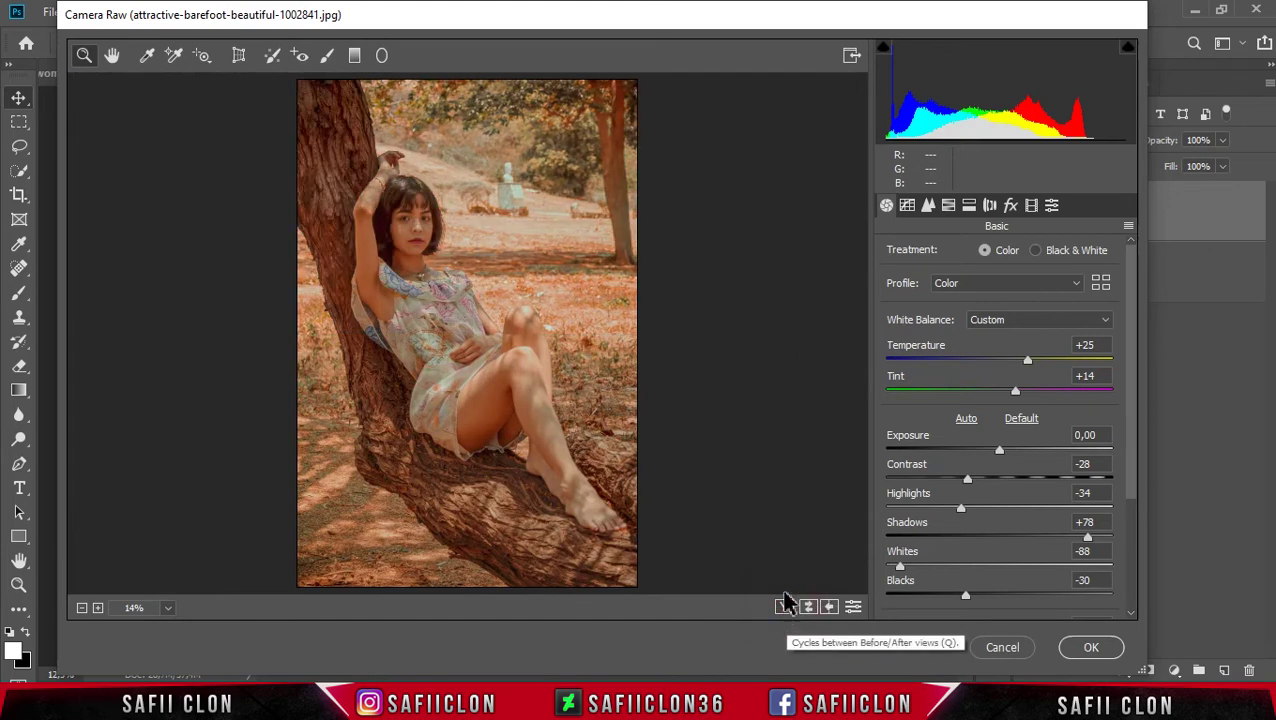
click(1070, 650)
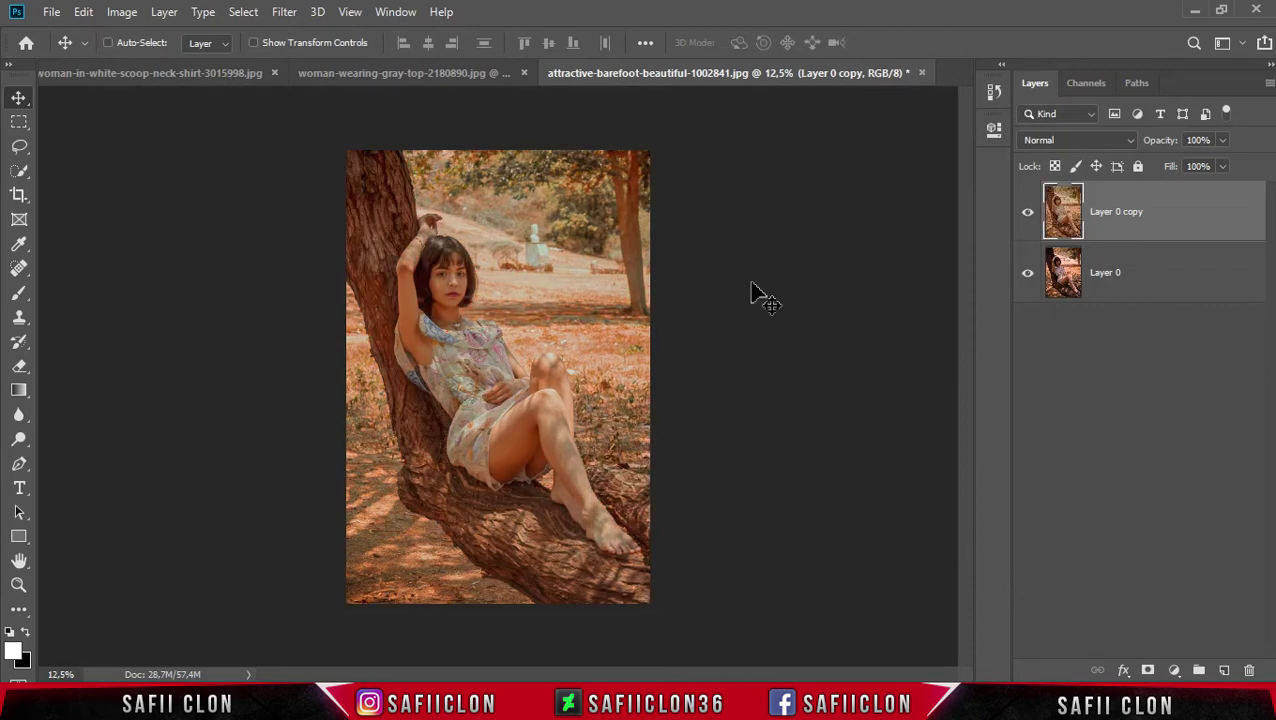
Compare the graded tree portrait with the original up close by toggling the visibility of Layer 0 copy, leaving it shown
key(ctrl+plus)
key(ctrl+plus)
scroll(752, 302, up, 1)
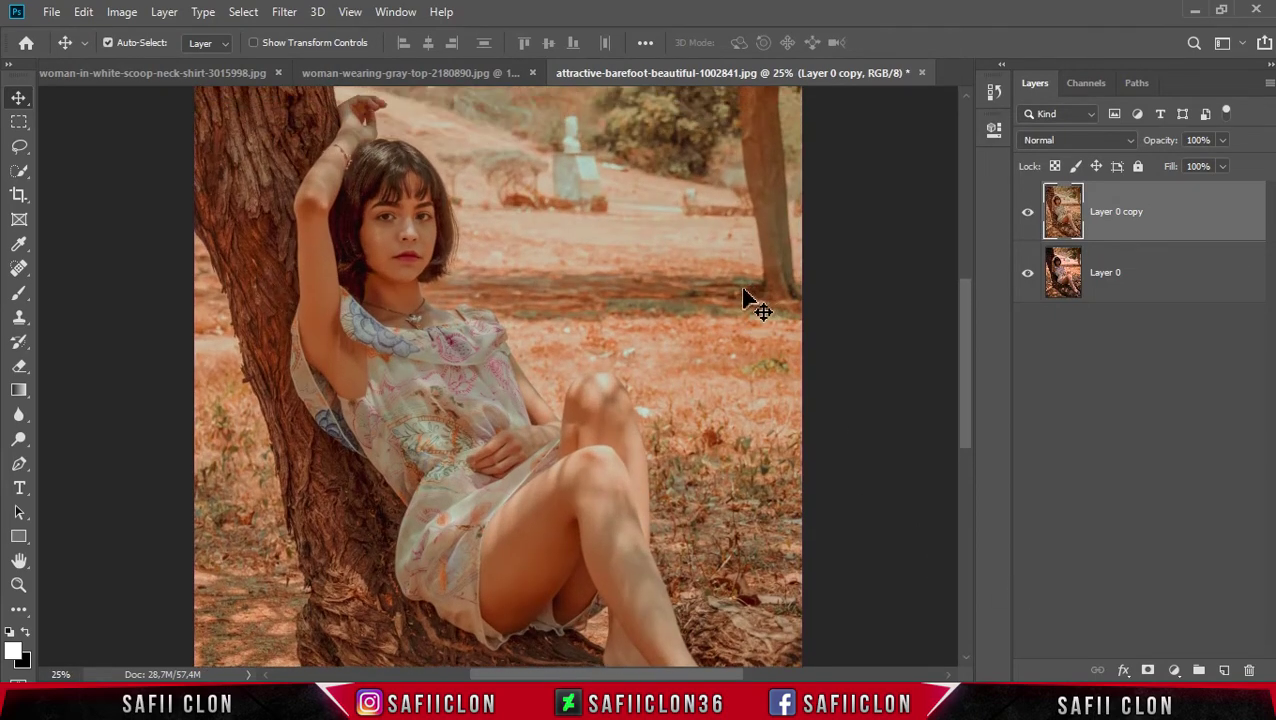
scroll(752, 302, up, 1)
key(ctrl+plus)
scroll(747, 296, up, 1)
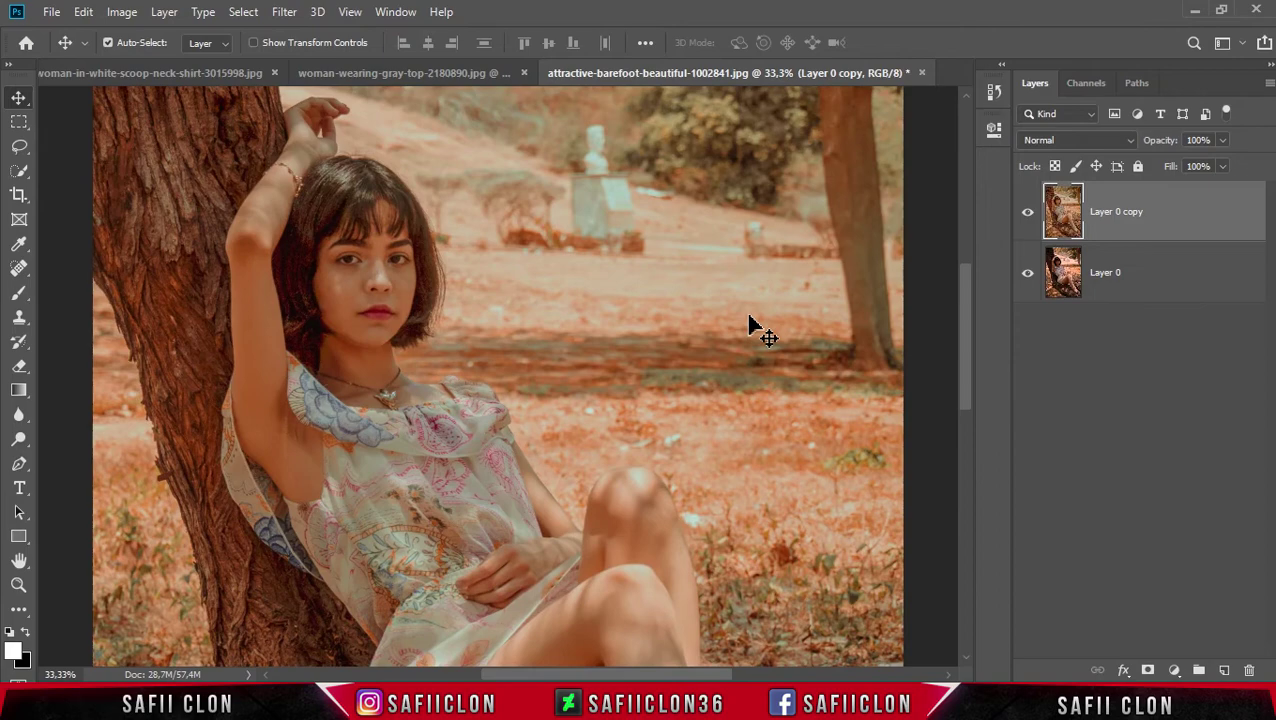
click(1028, 212)
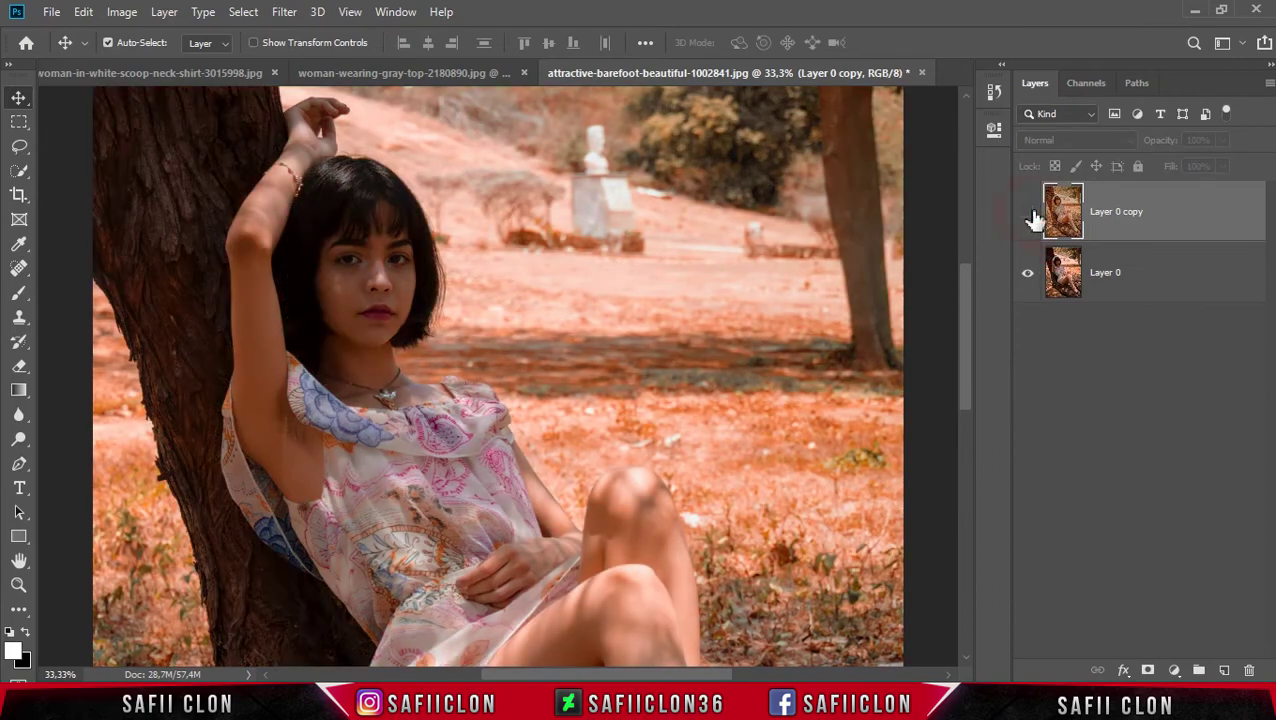
click(1034, 215)
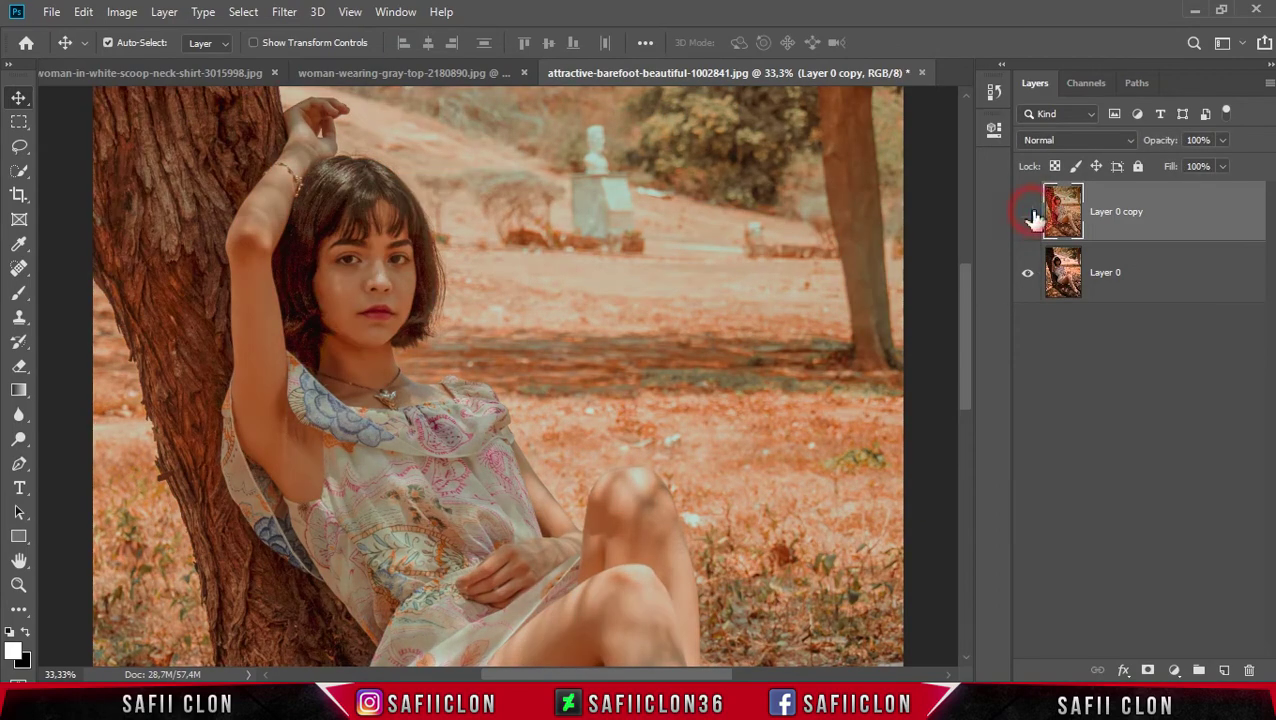
click(1030, 213)
click(1030, 213)
click(1030, 213)
click(1030, 213)
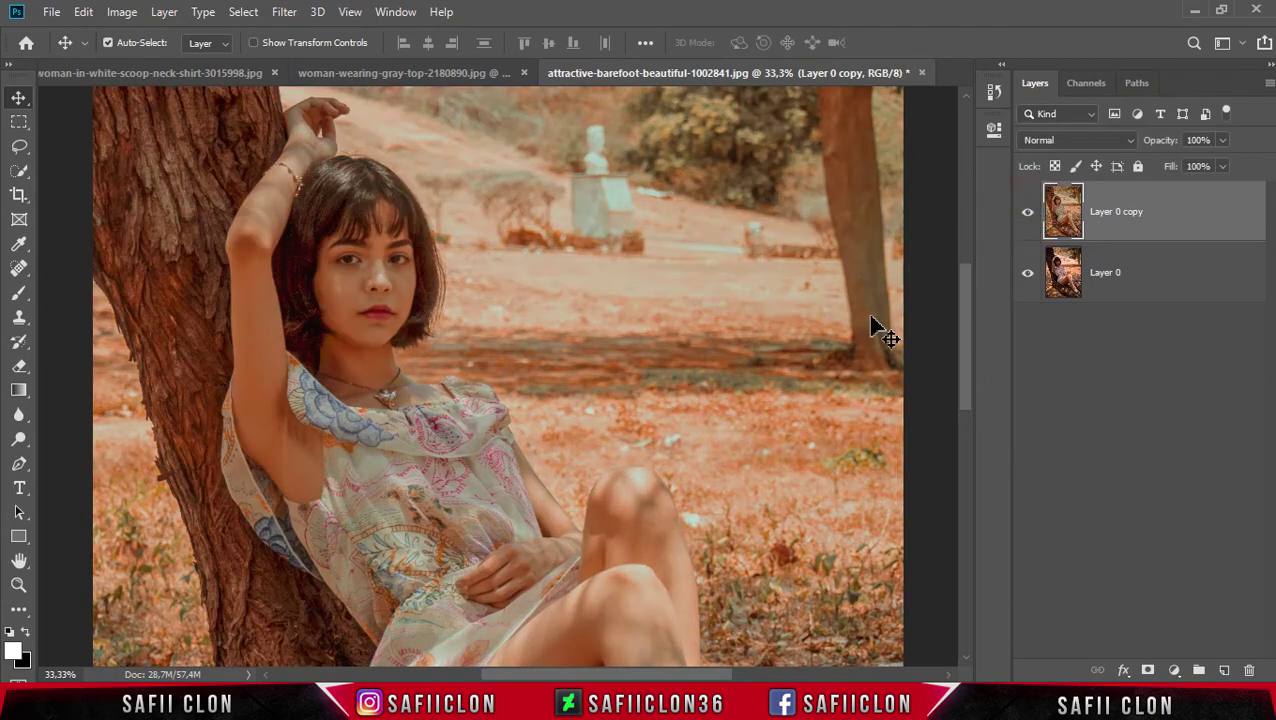
Bring up the file selection for opening another photo
click(55, 14)
click(89, 52)
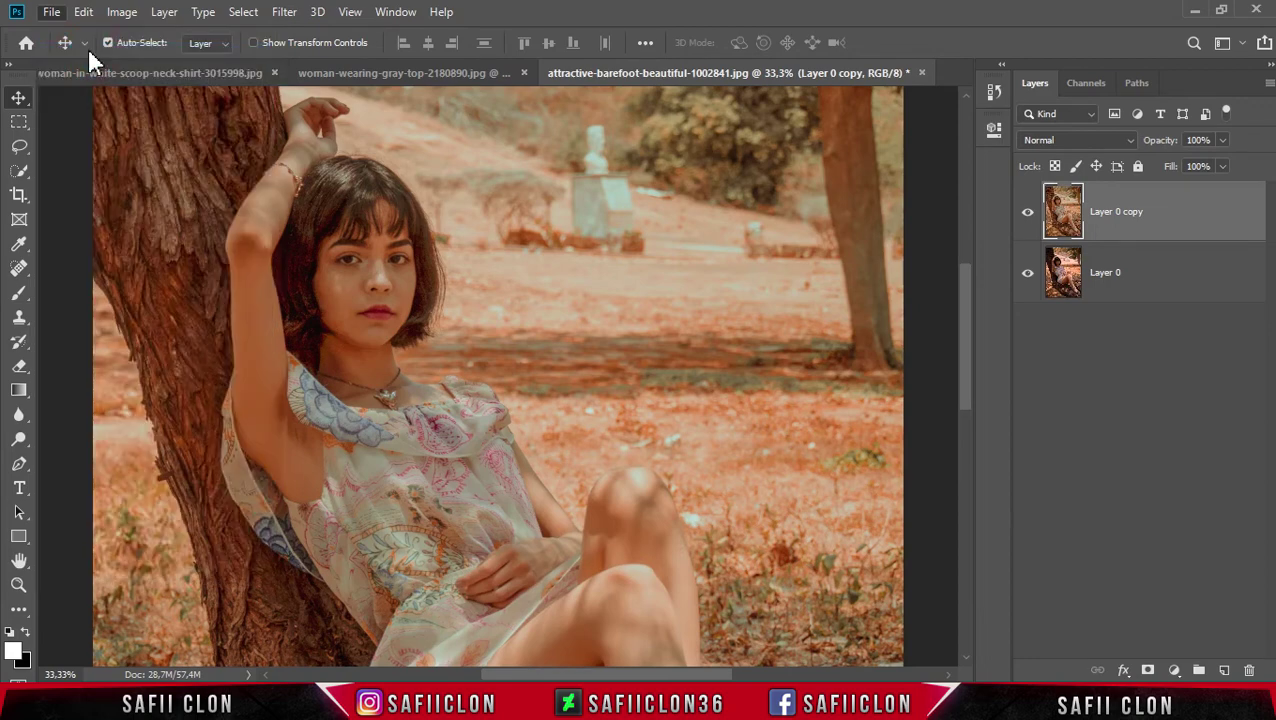